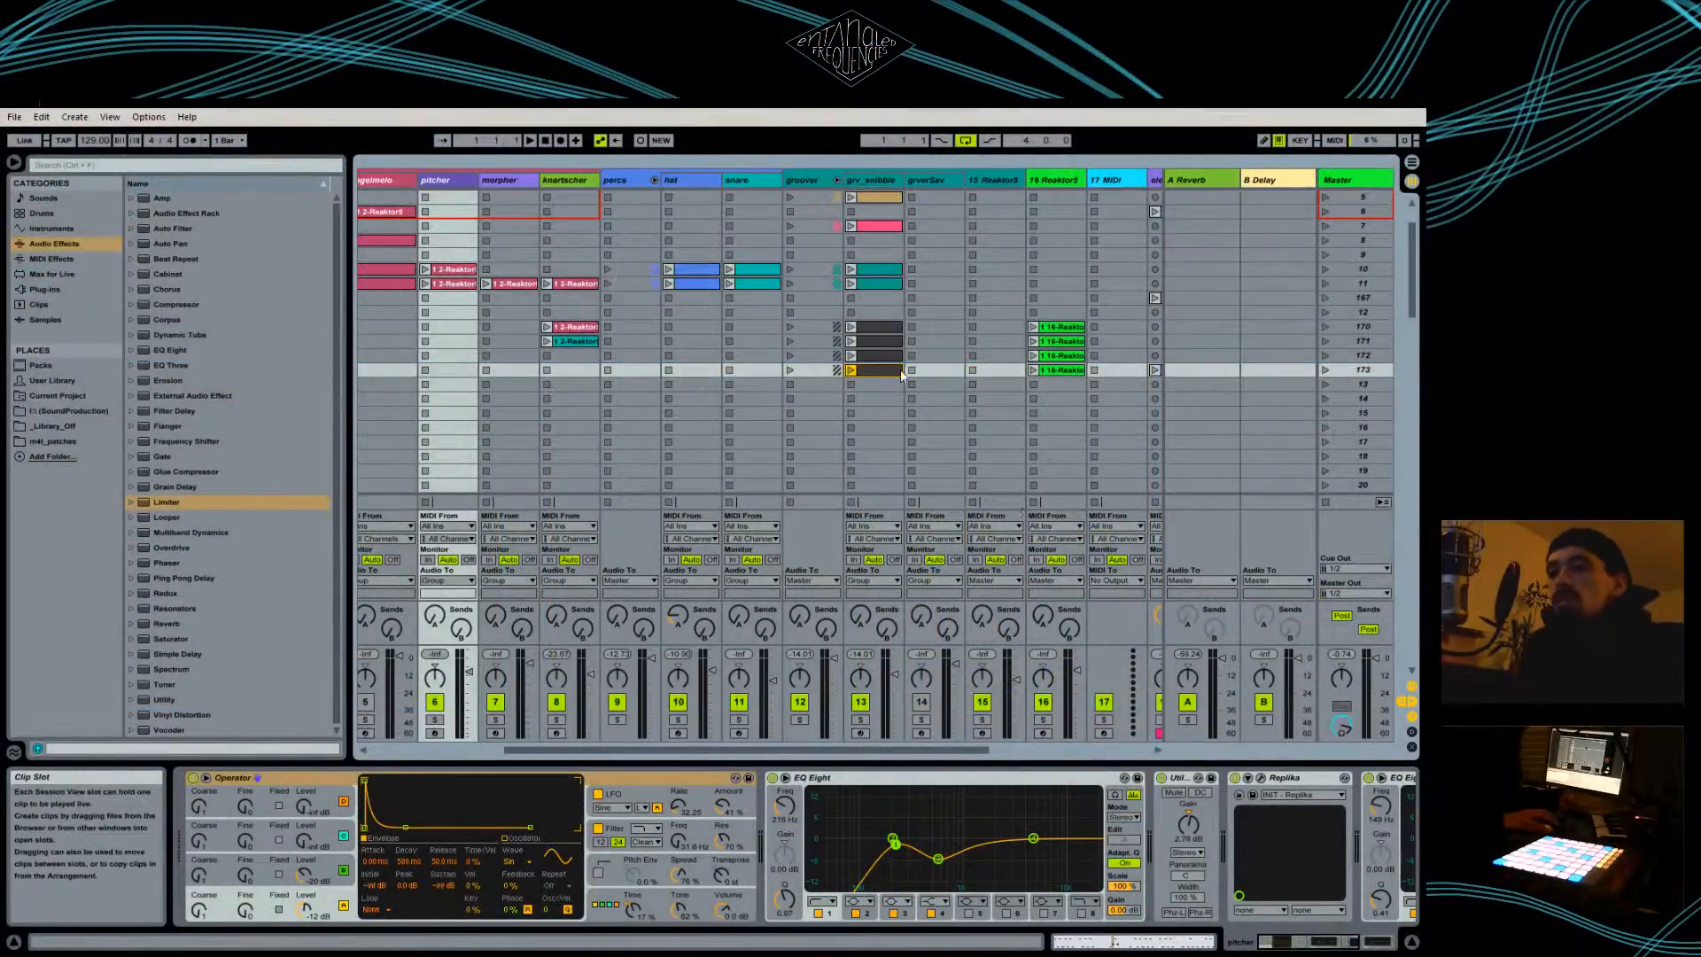
- Launch the grv_snibble clip in scene 173 and set the track's volume to 0.0 dB
click(849, 370)
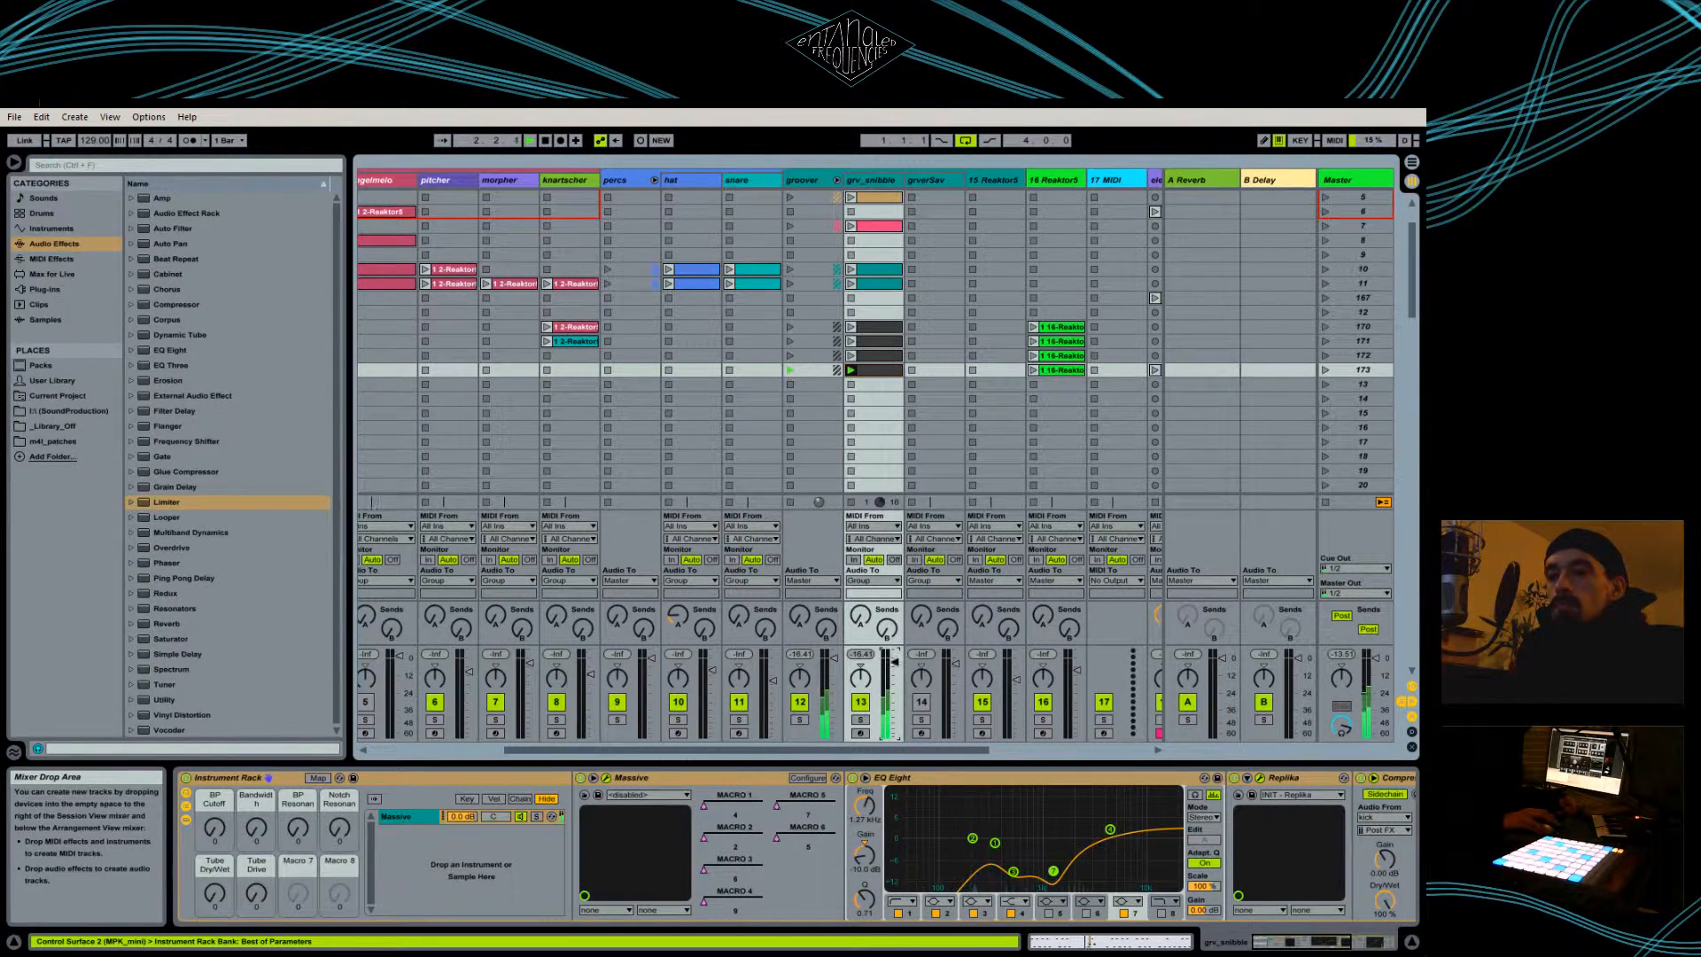
drag(894, 670, 894, 656)
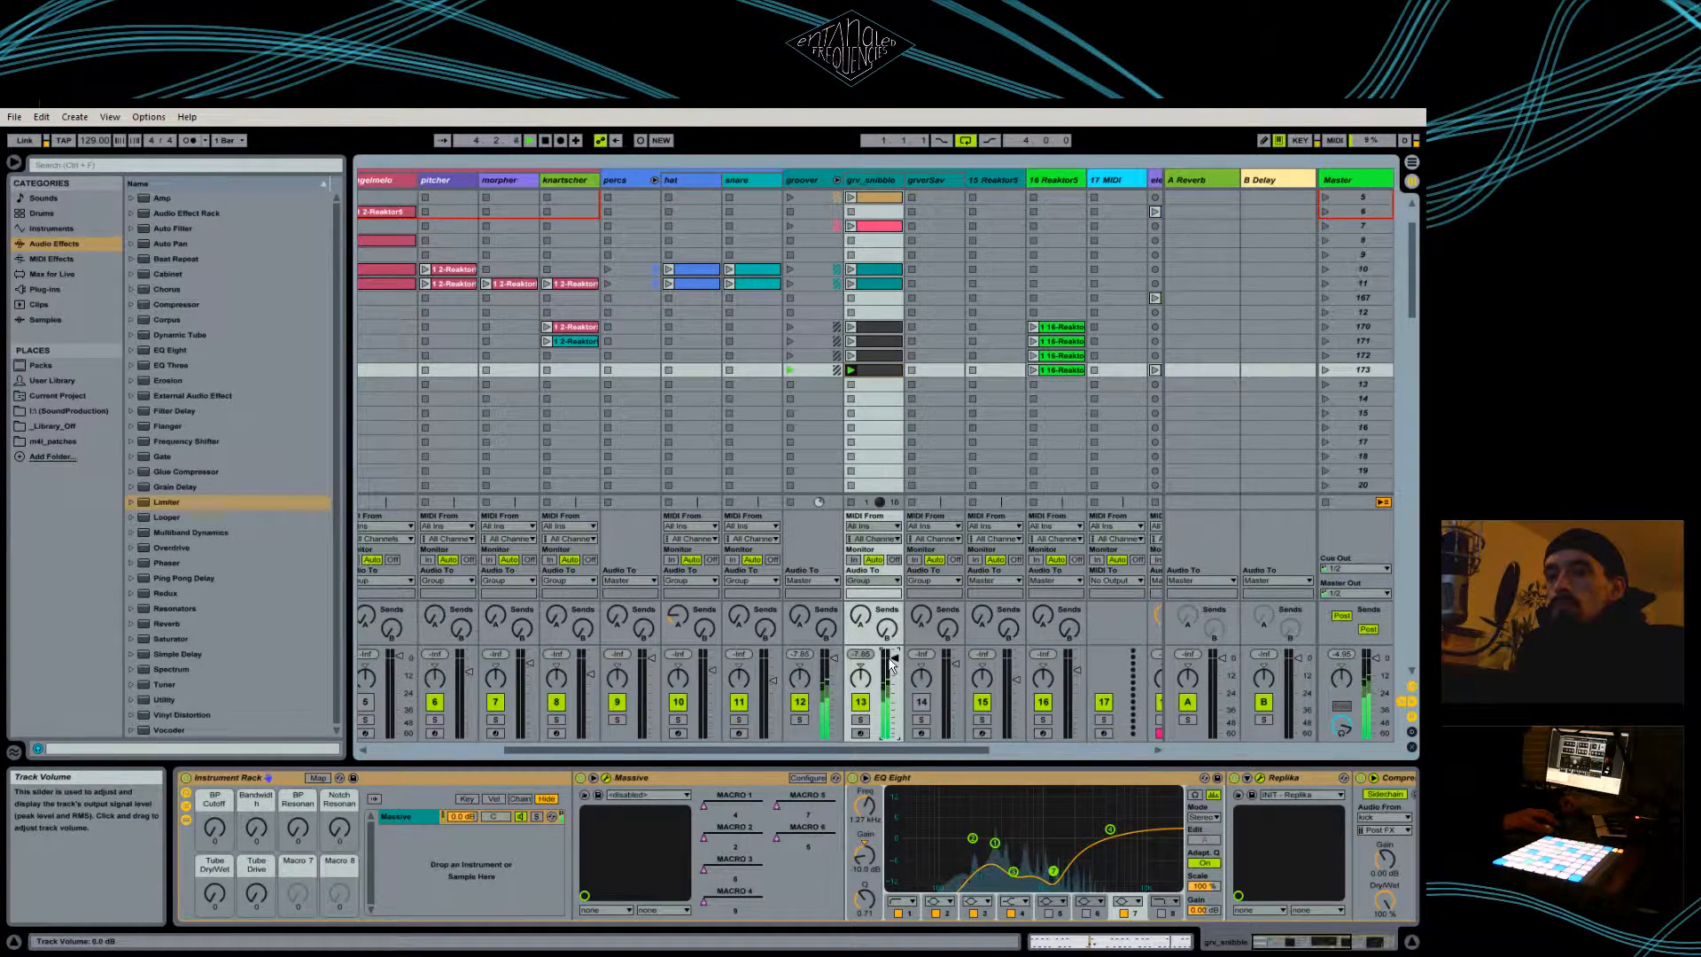
- Layer in the scene 170 kick and bass, scene 10 hat and snare, and scene 171 knartscher clips, and stop playback after listening
scroll(398, 294, left, 5)
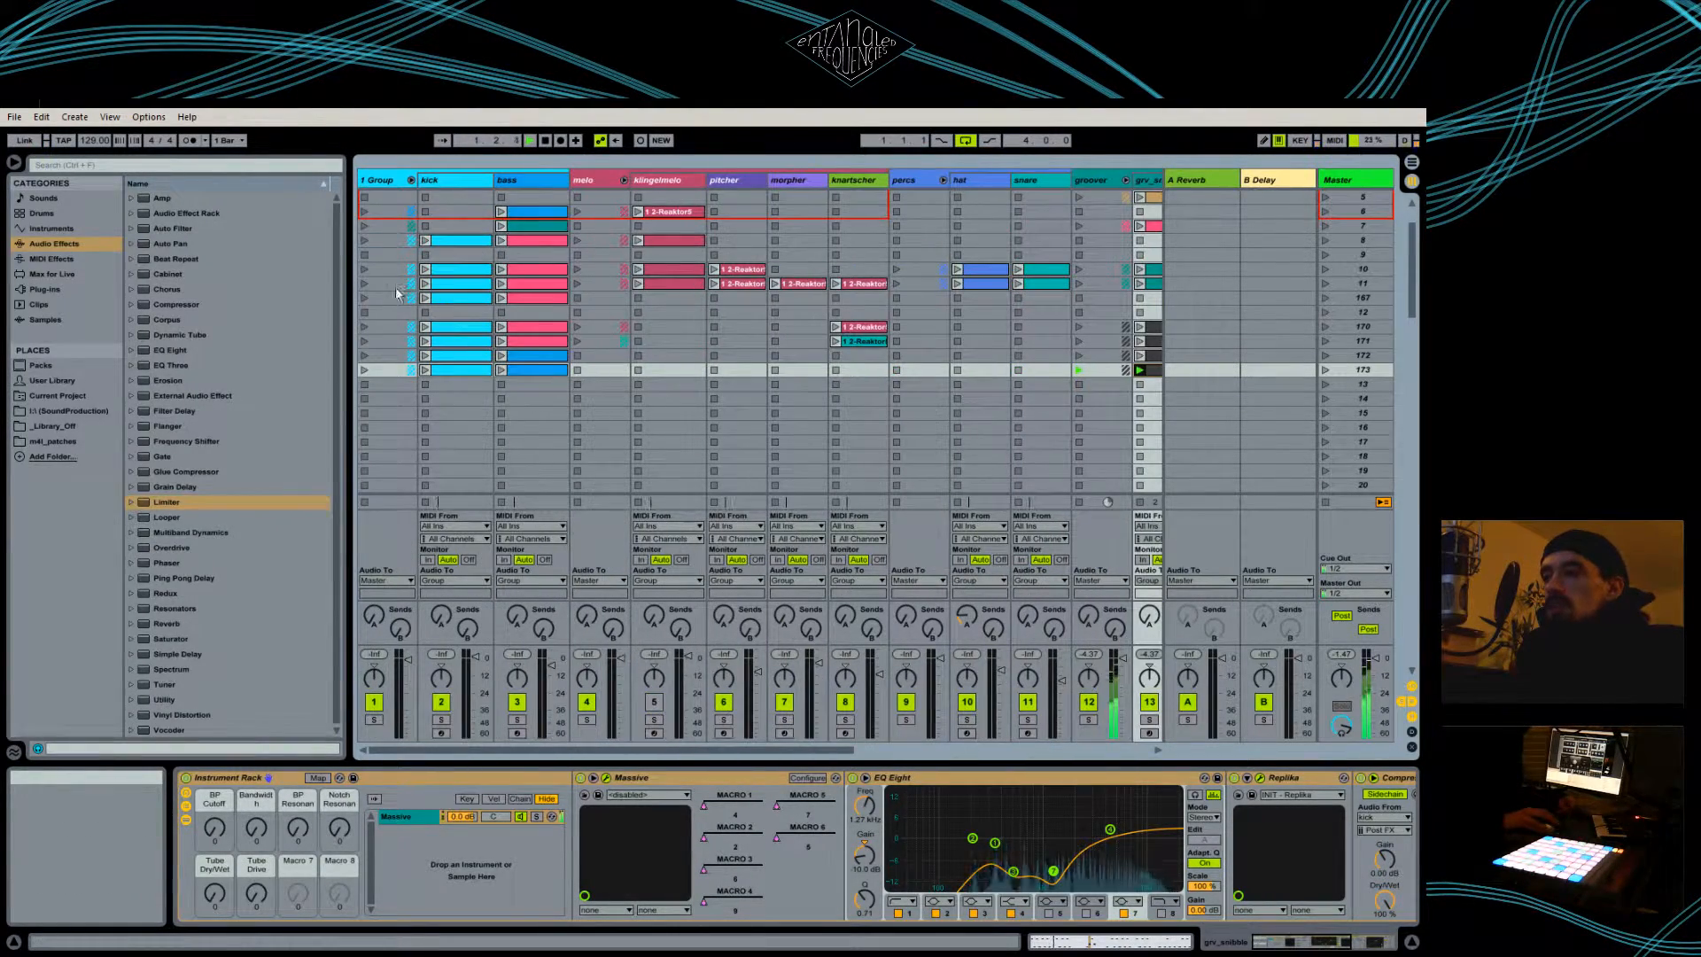
click(363, 327)
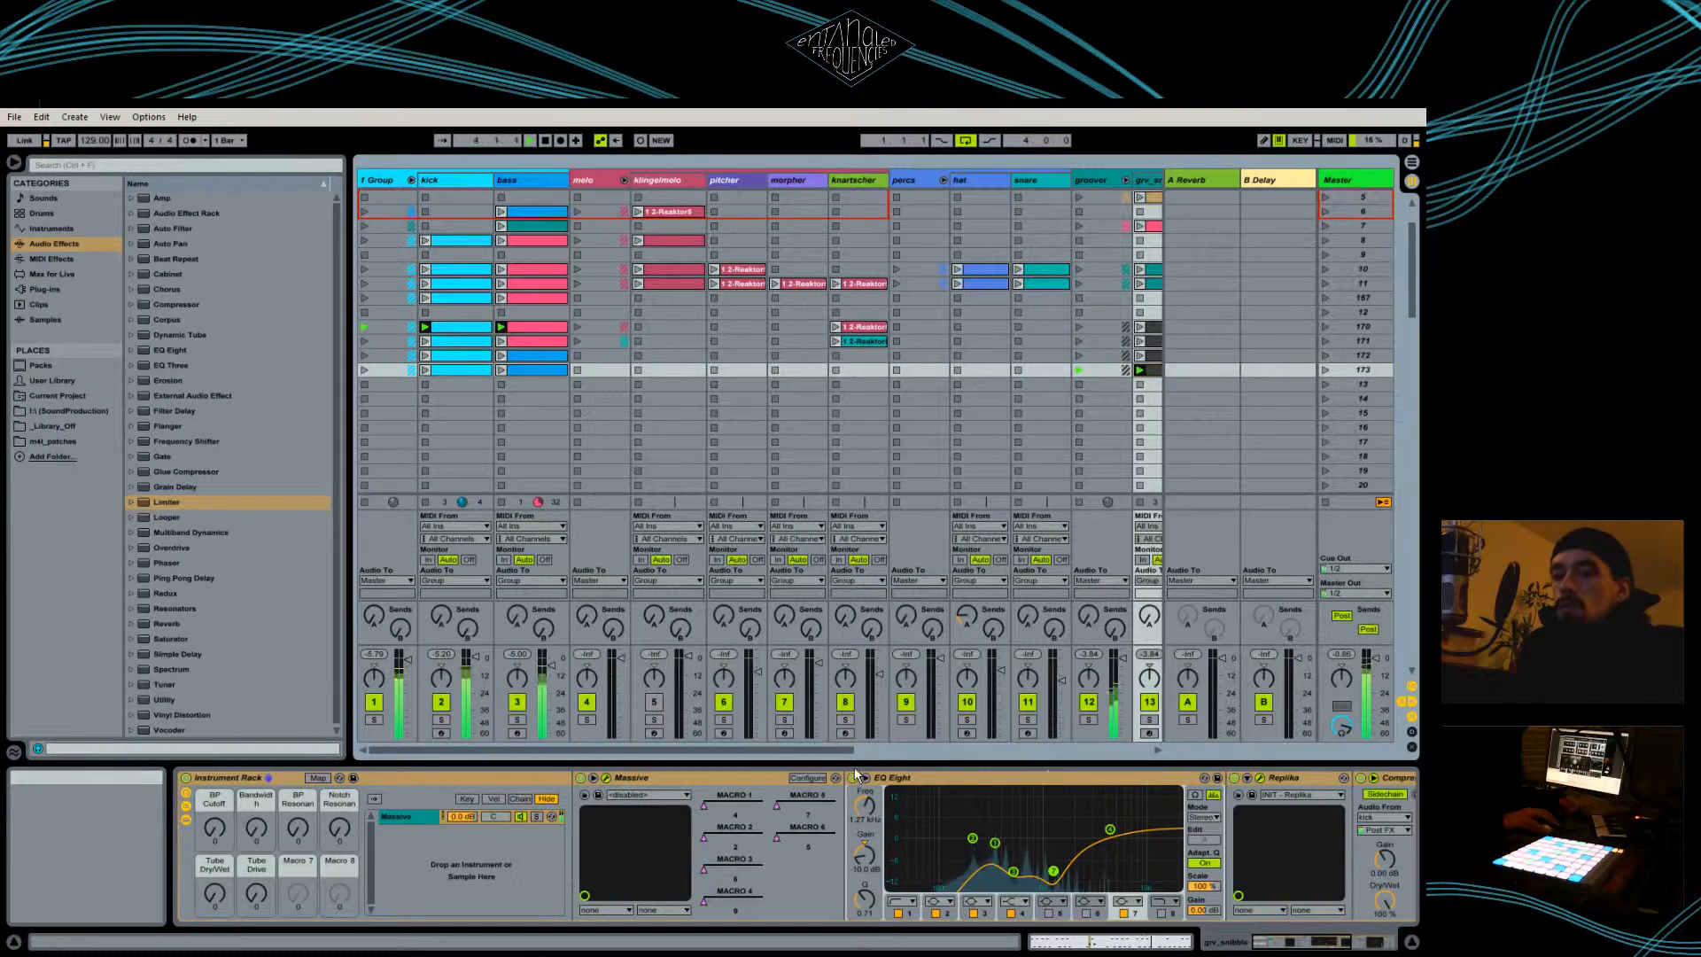
click(957, 269)
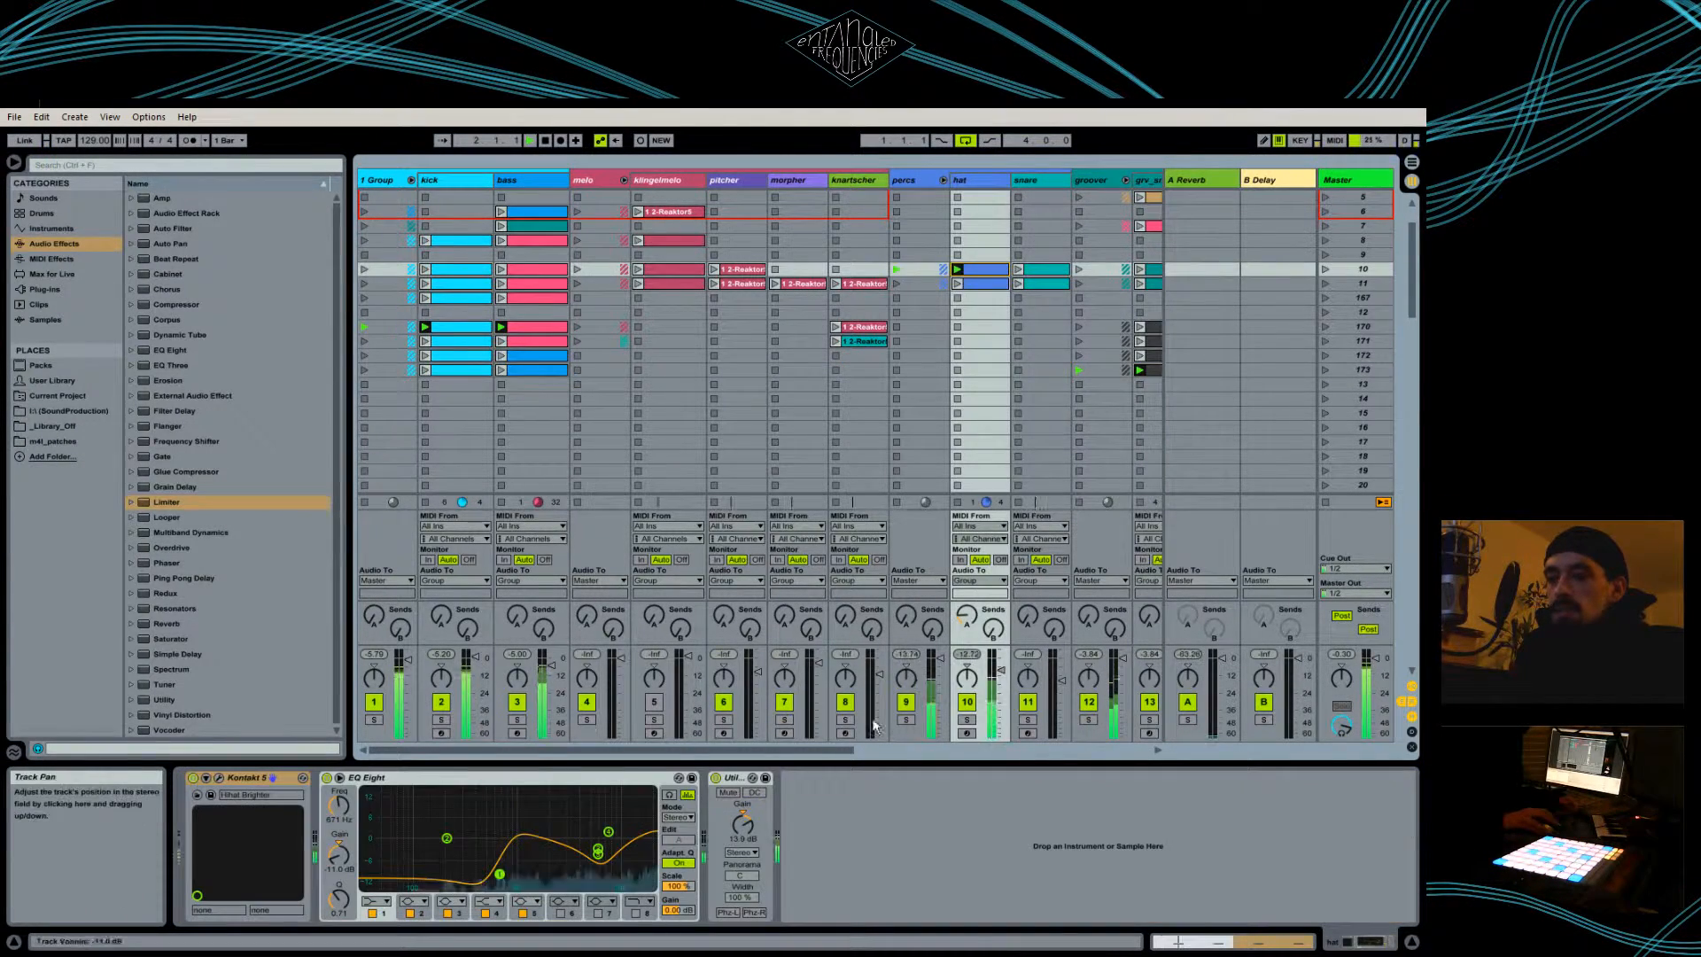
drag(843, 750, 889, 750)
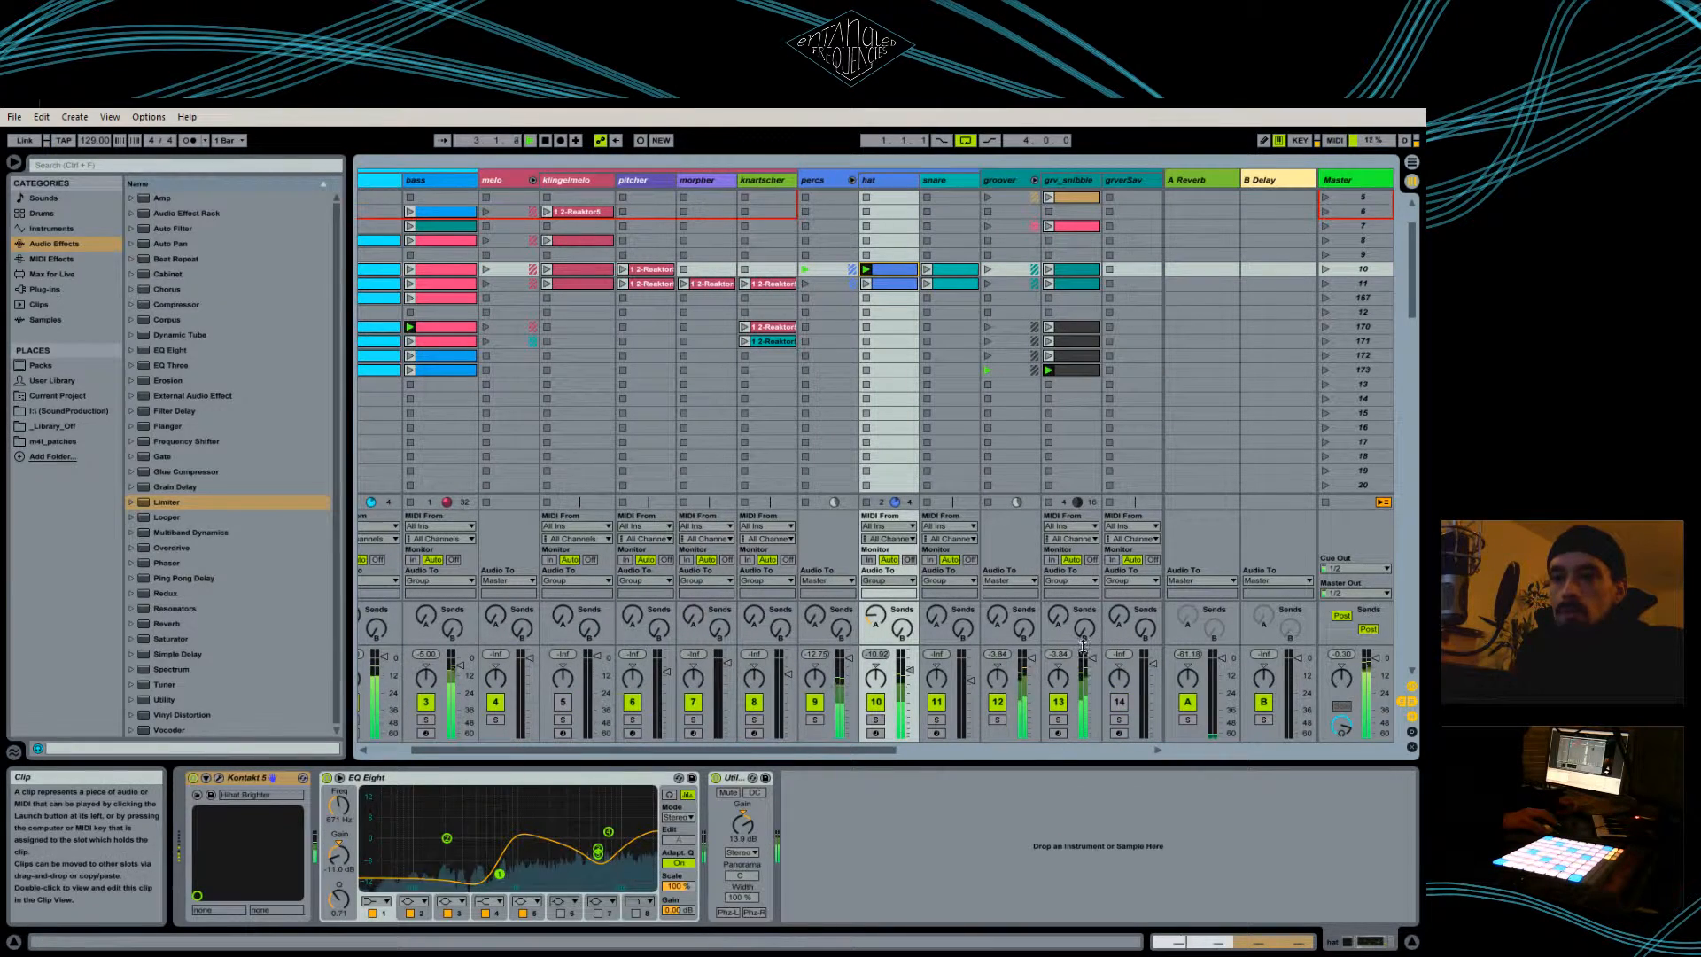
click(743, 341)
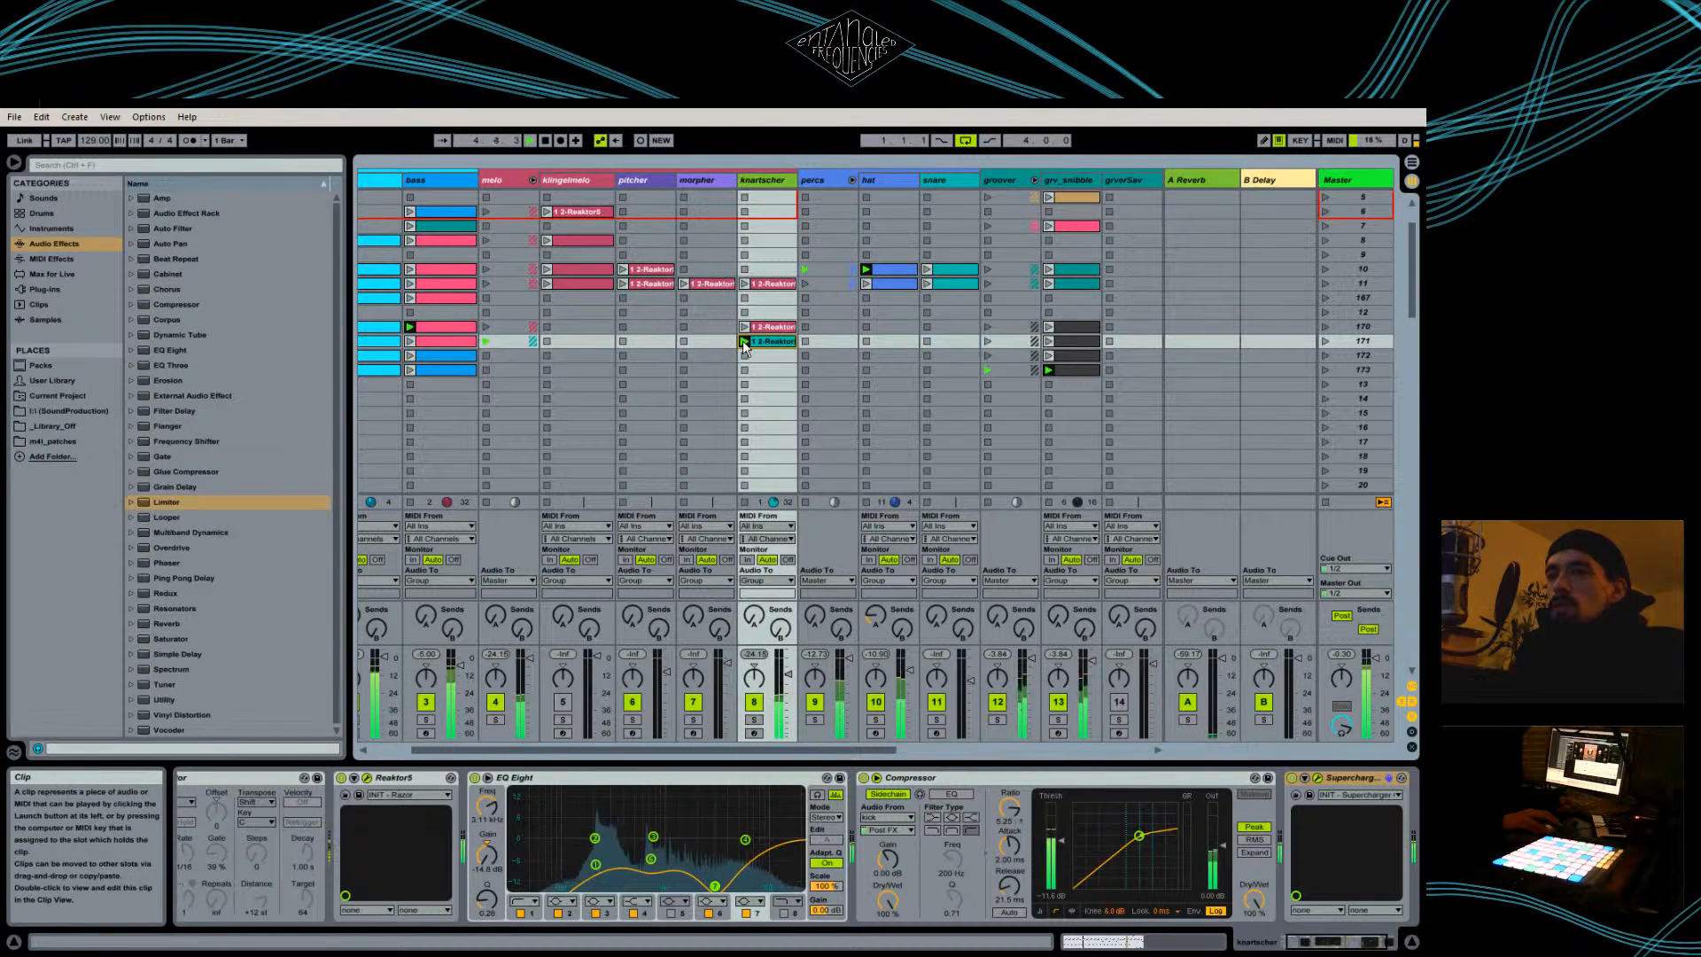
click(927, 270)
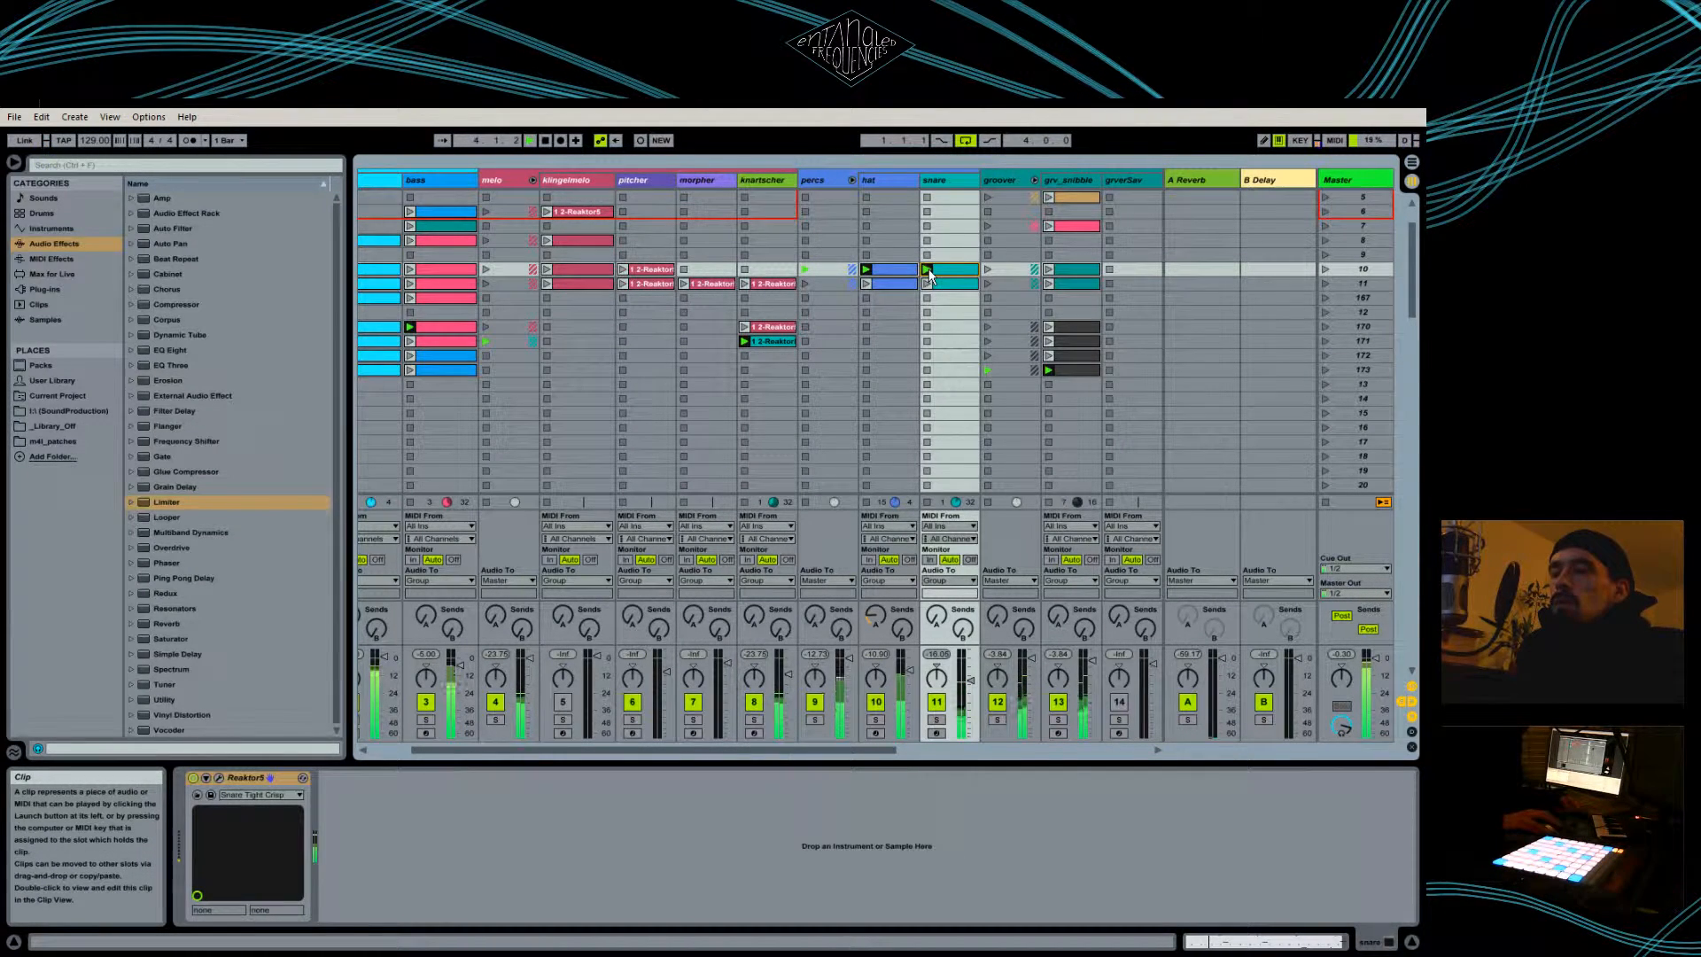
click(544, 140)
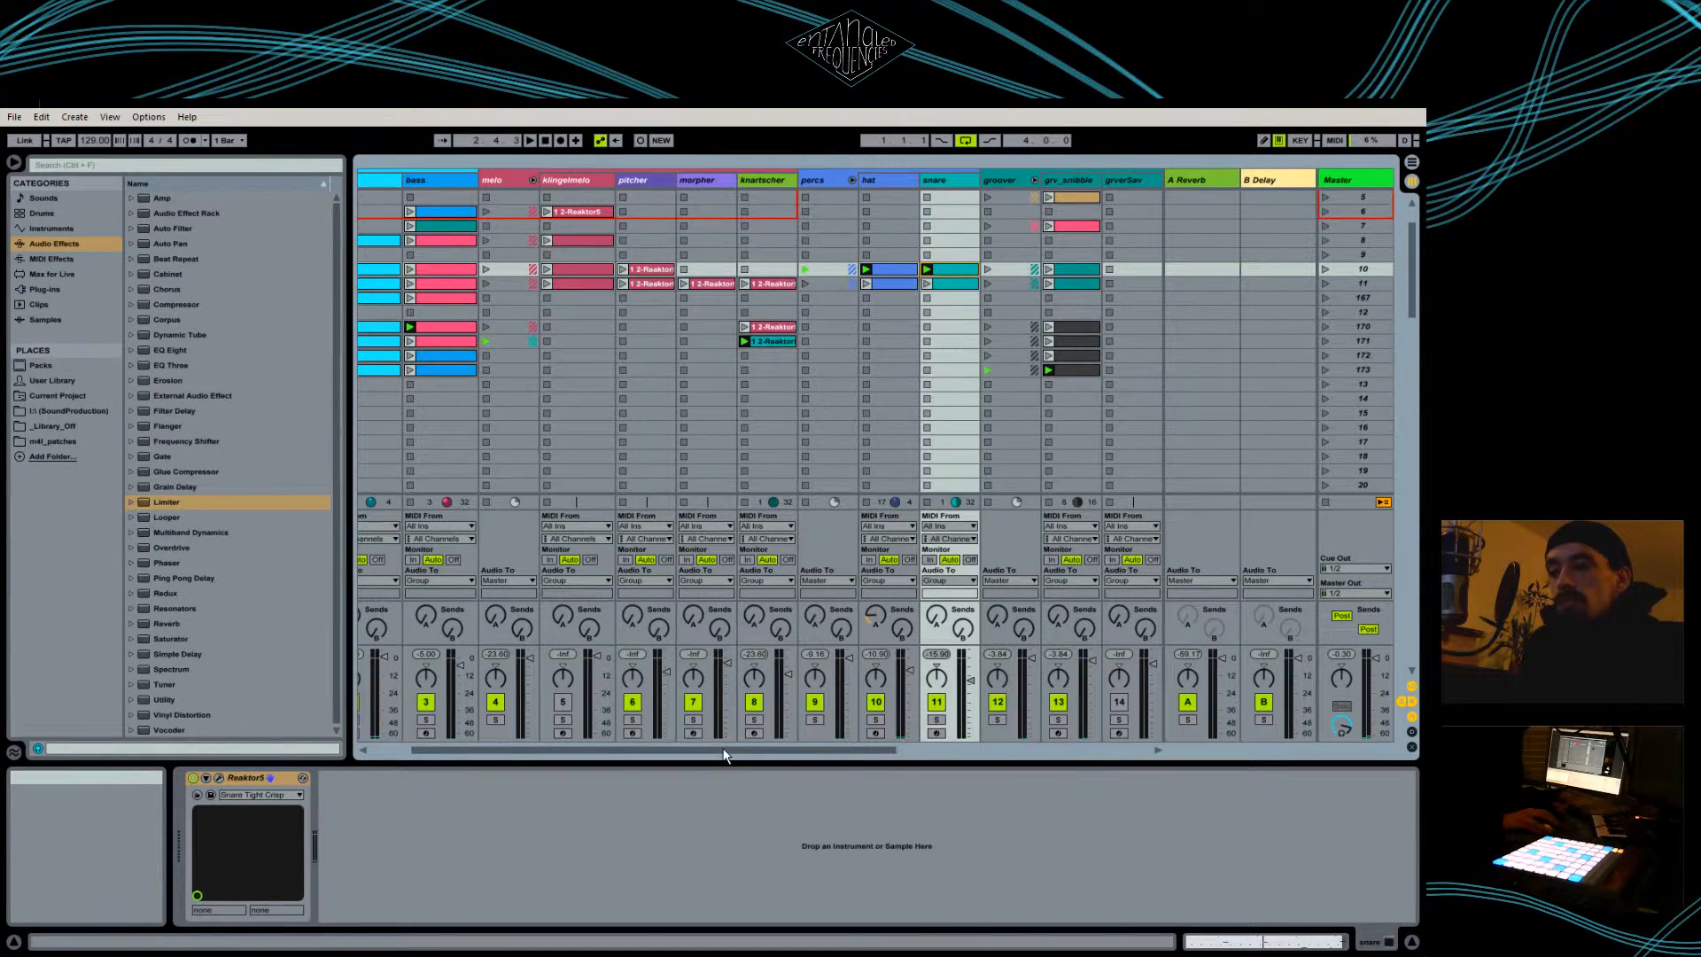
- Open the grv_snibble track's scene 173 clip to examine its MIDI notes and velocities
drag(757, 749, 967, 765)
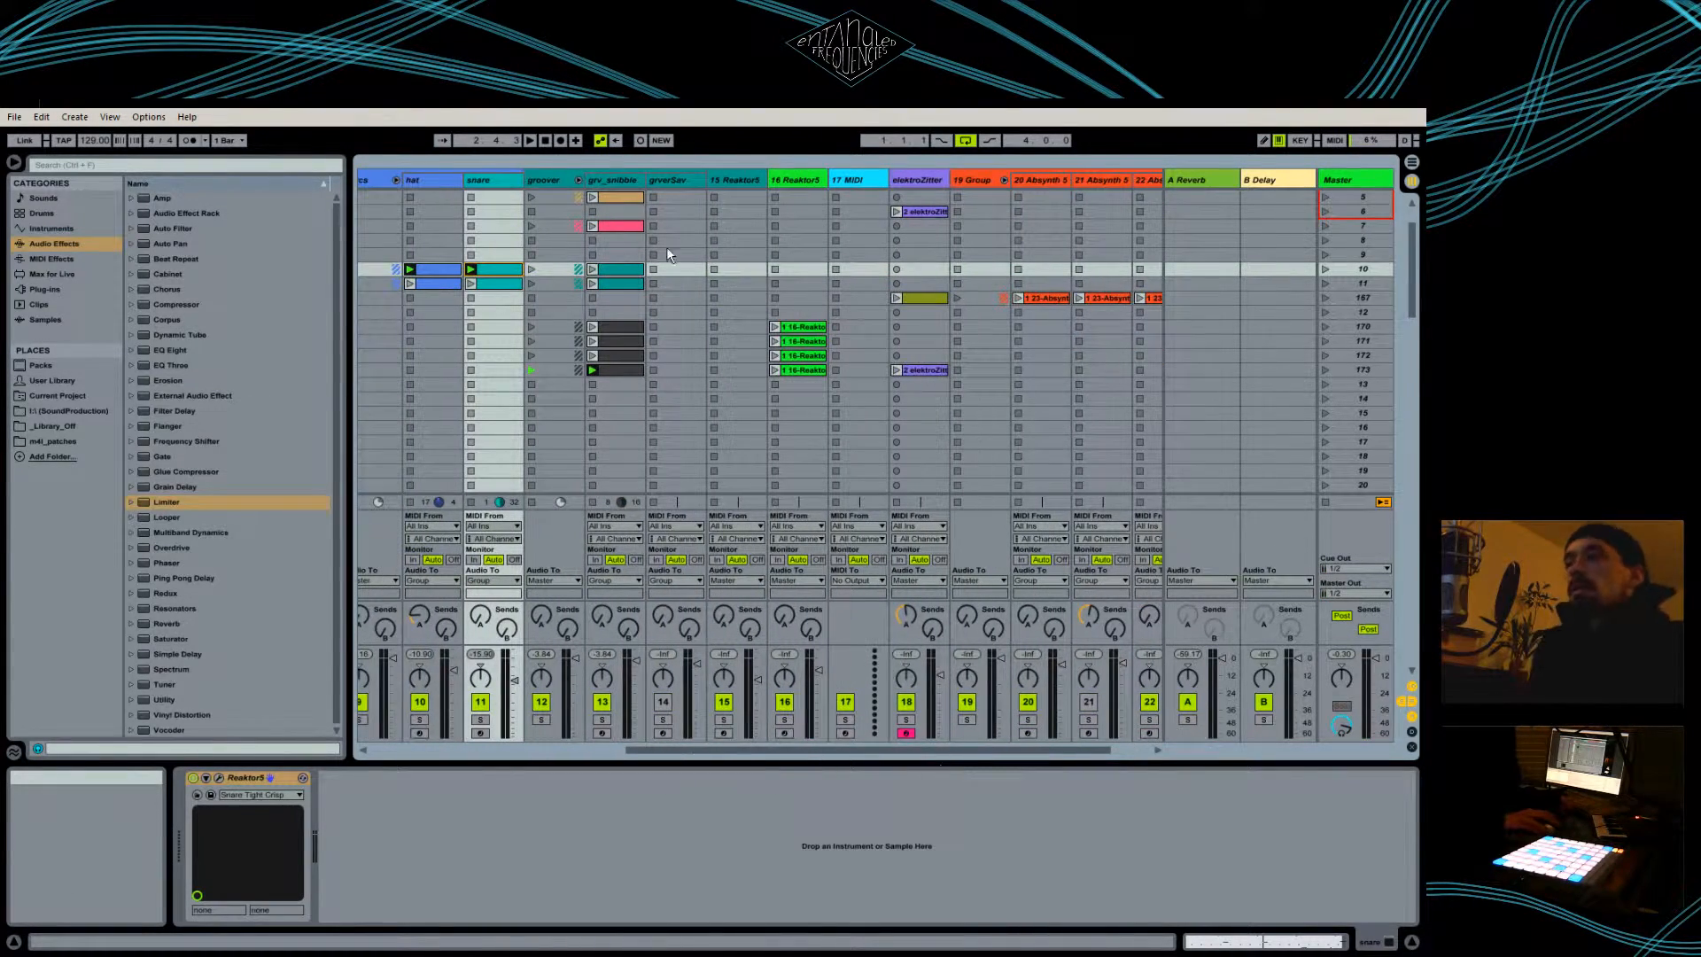
click(610, 179)
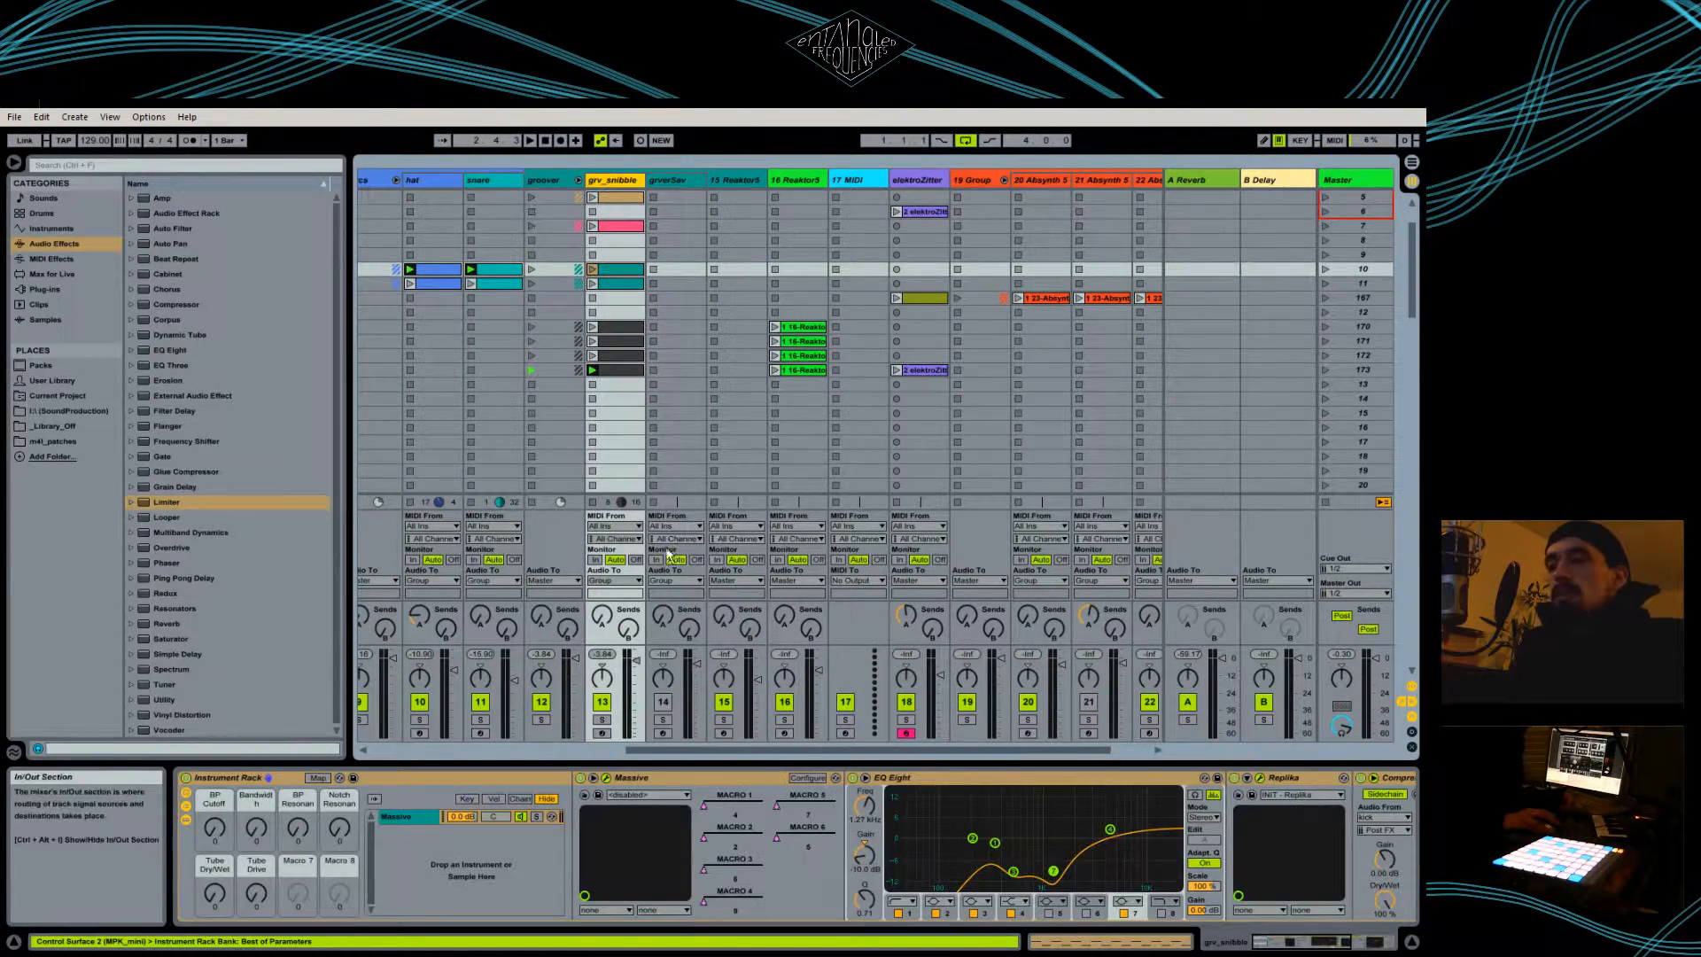
double_click(618, 370)
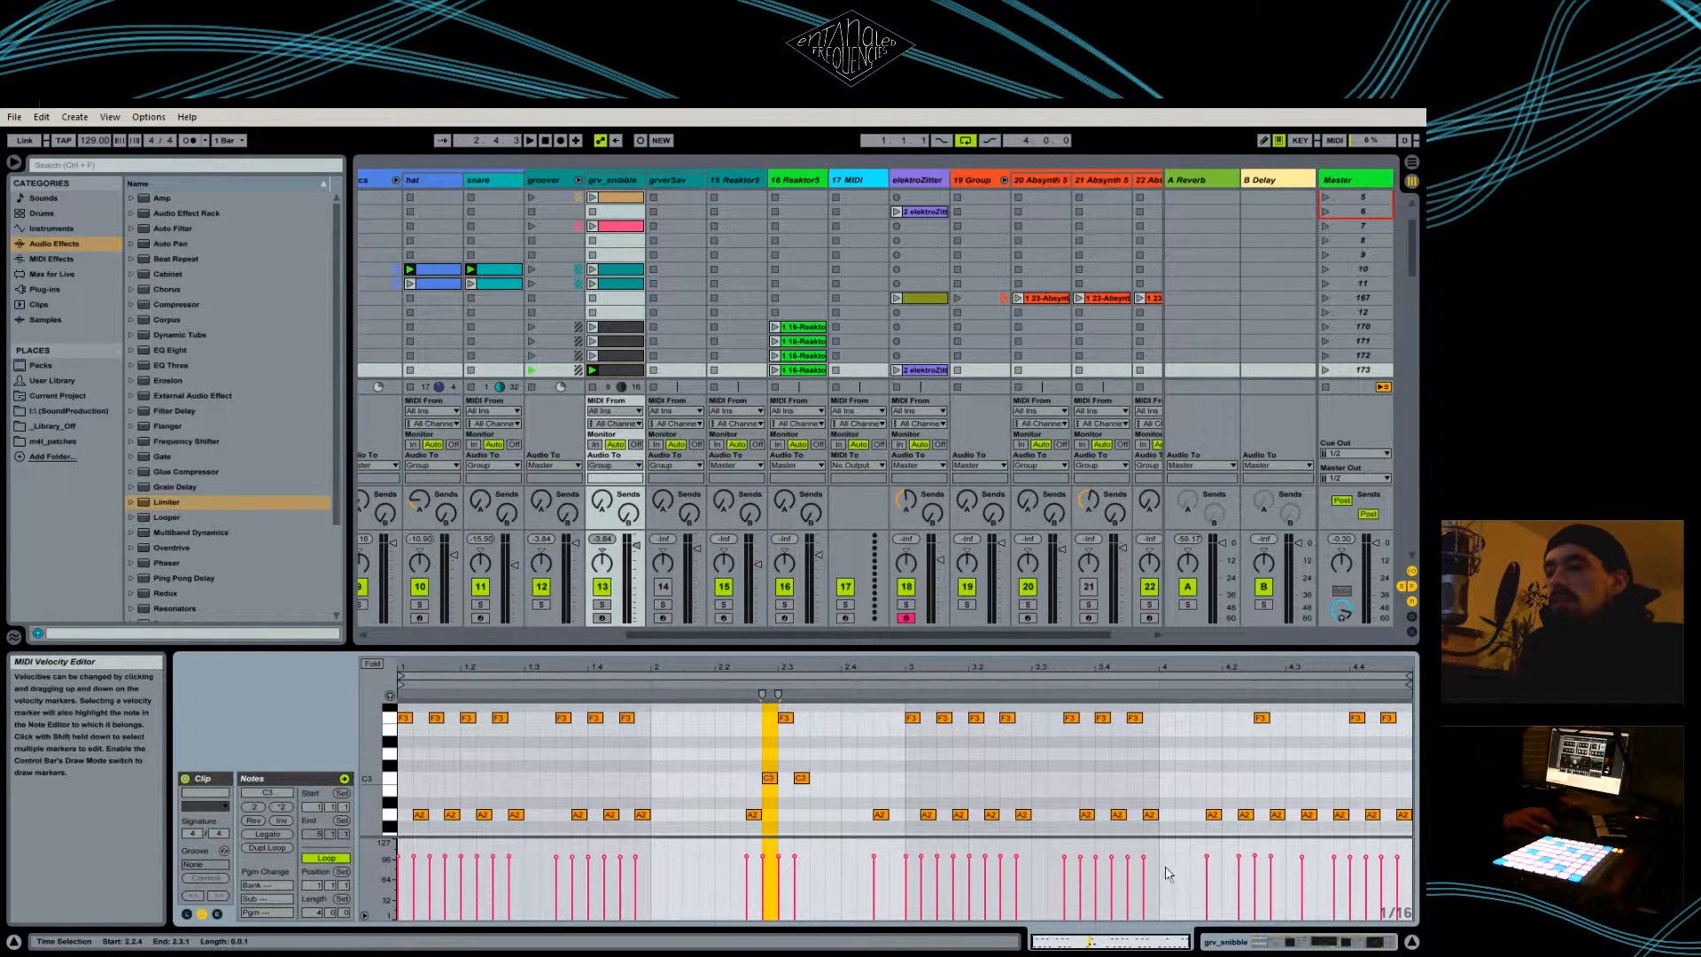
- Show the grv_snibble track's device chain and bring the Massive synth window into view to examine its patch
click(611, 179)
double_click(611, 180)
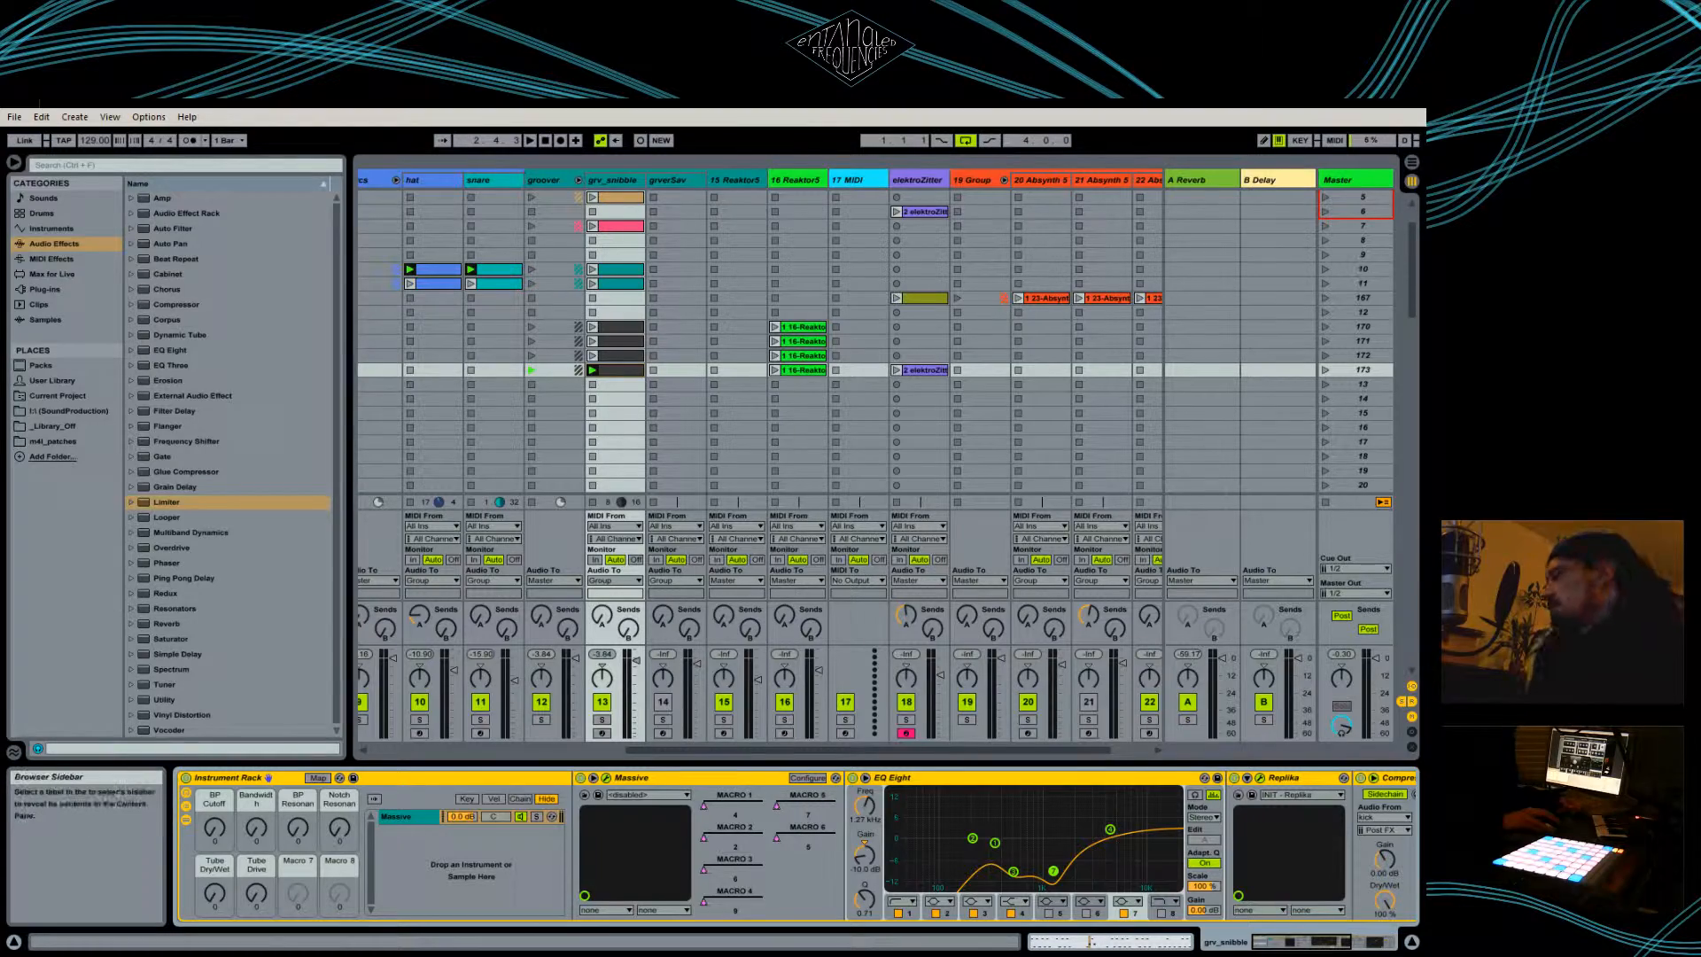
drag(2, 183, 437, 160)
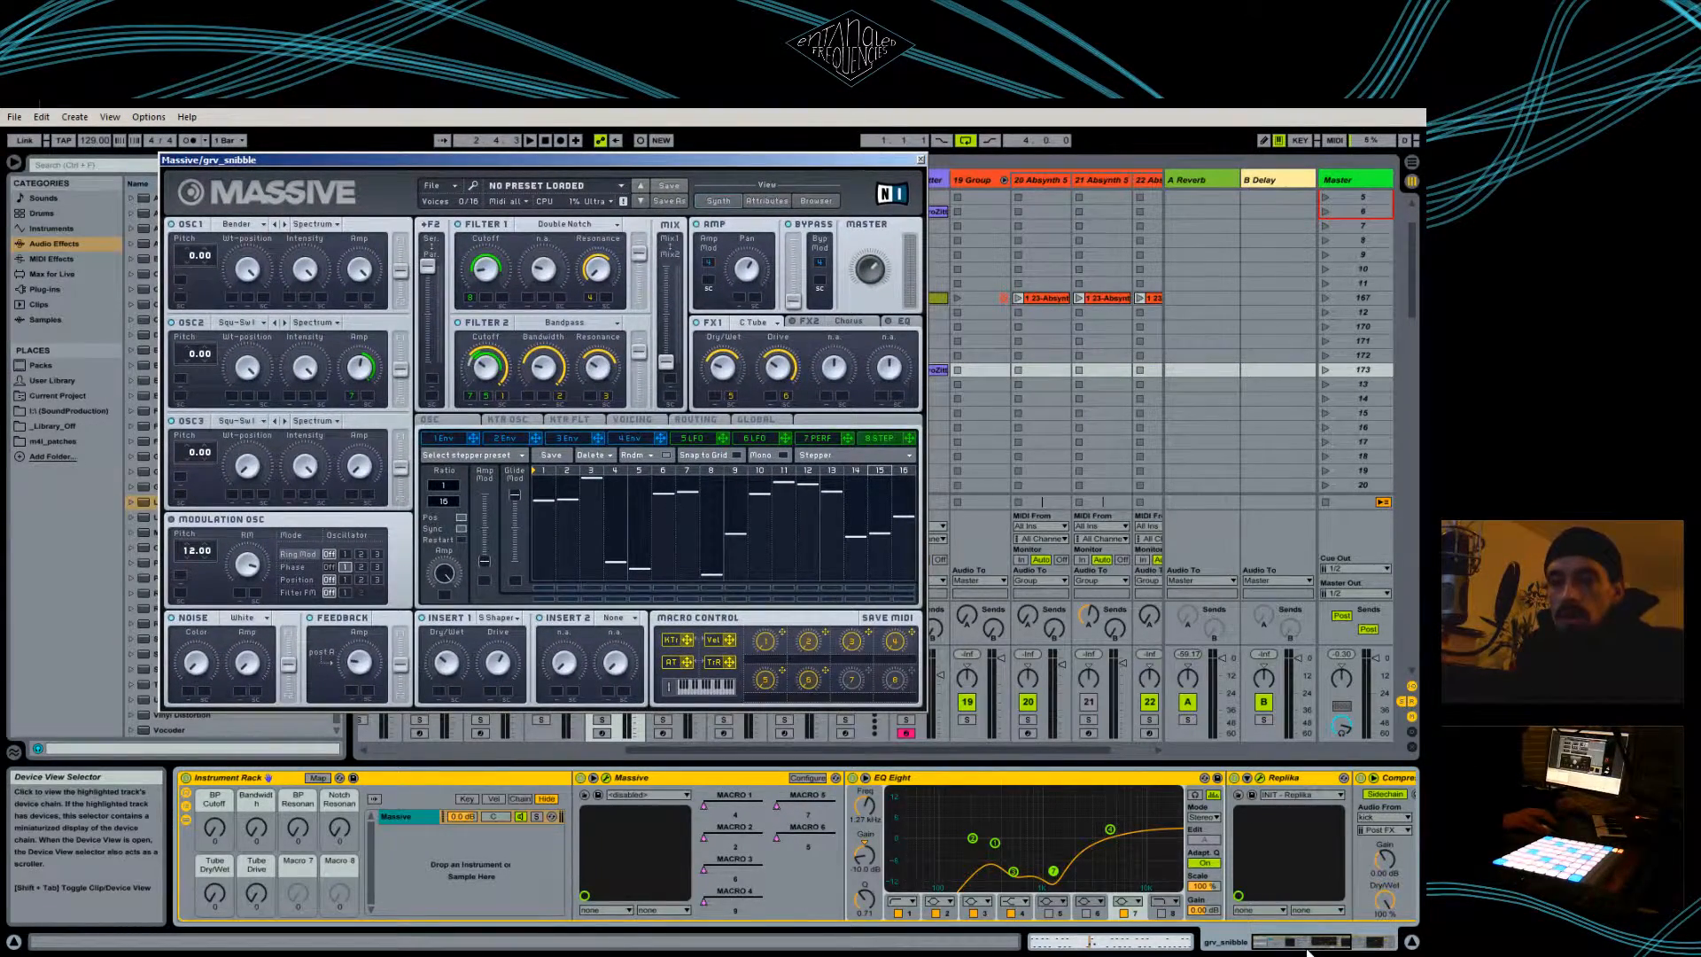
click(1395, 777)
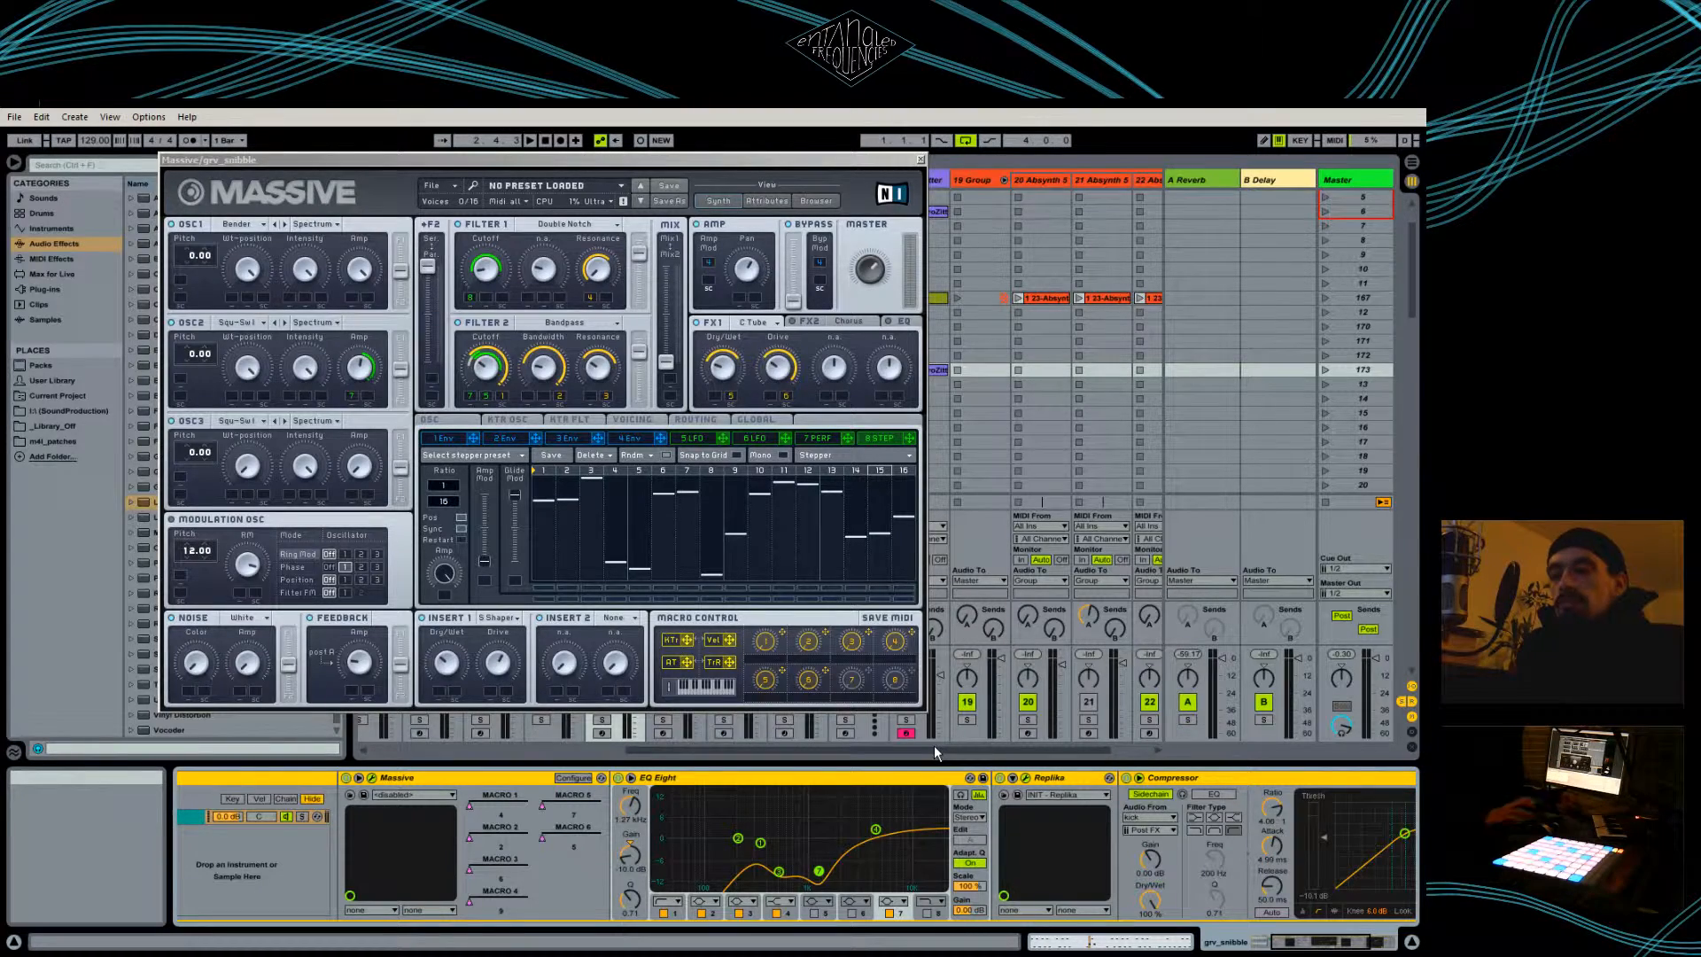
drag(956, 745, 1008, 742)
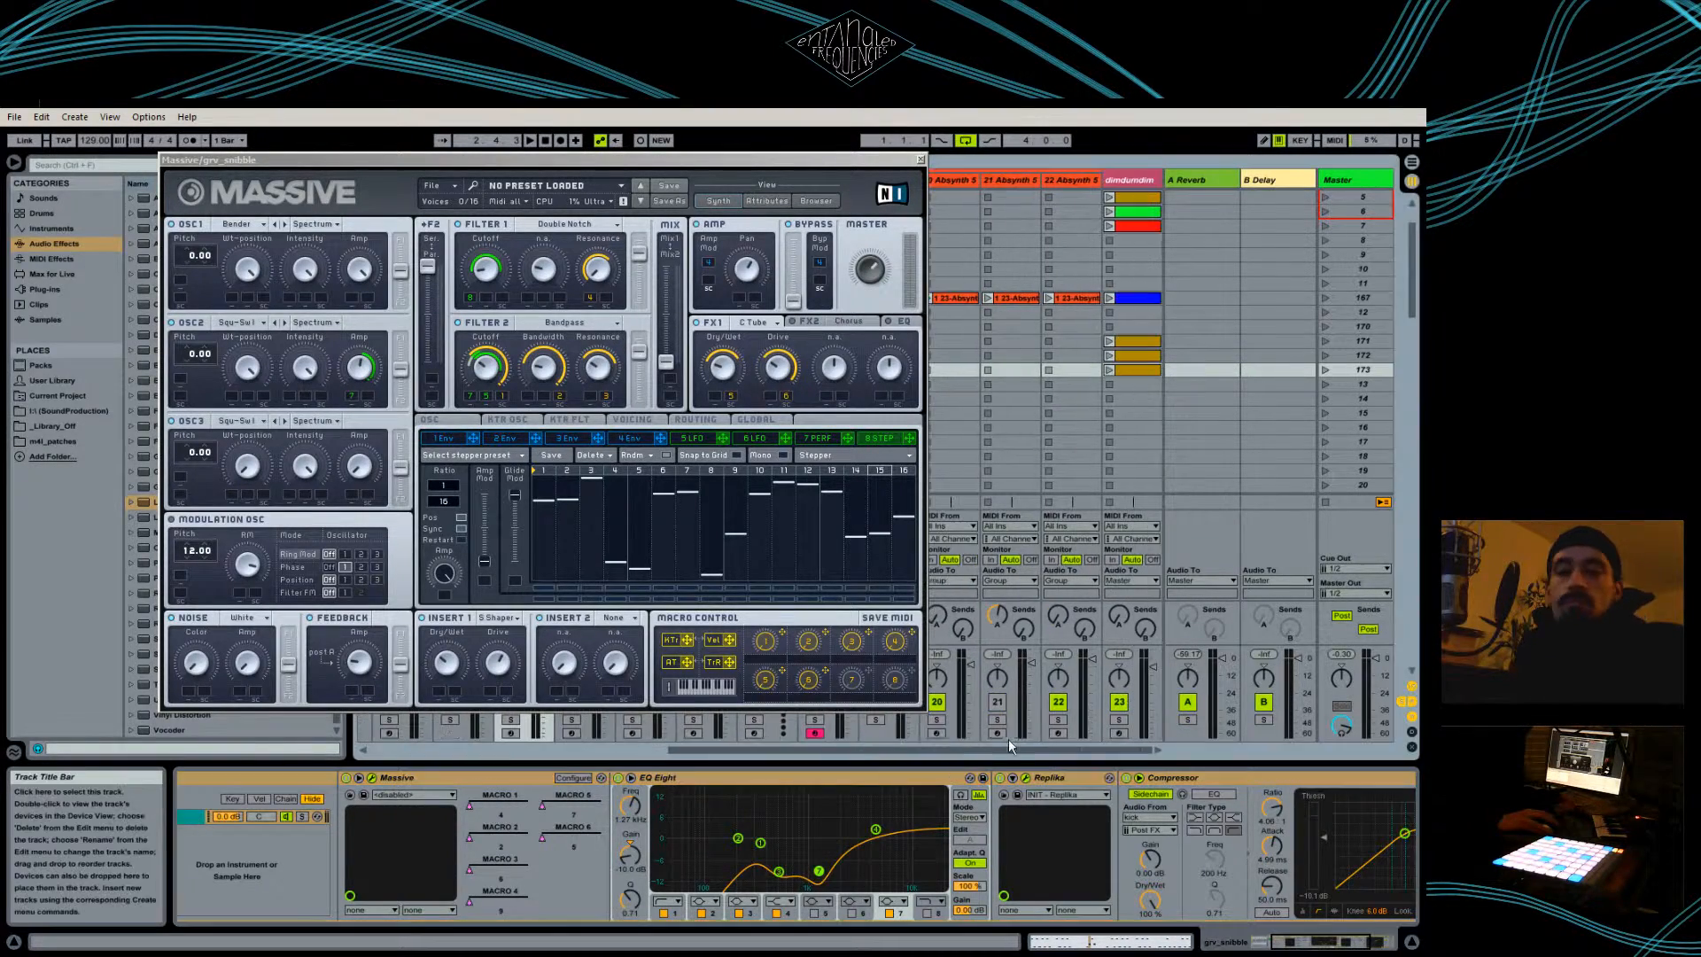
- Examine the Replika delay's settings in its plug-in window, and clear the Replika and Massive windows from the Session View
click(1072, 780)
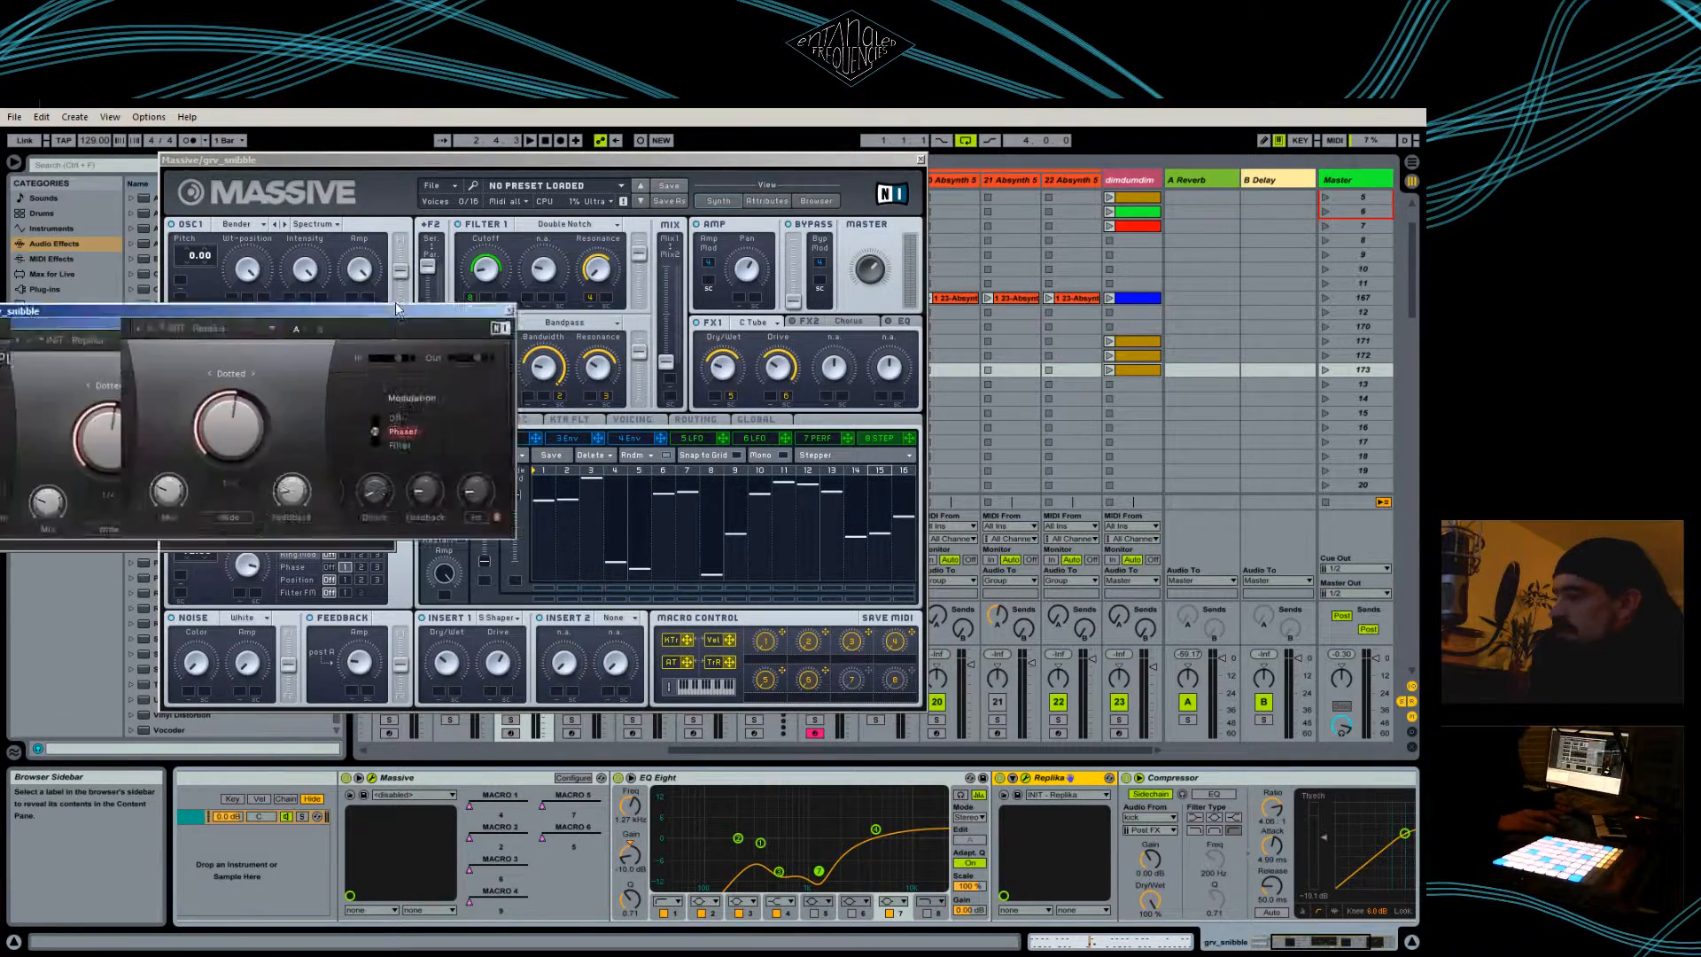
drag(310, 311, 611, 267)
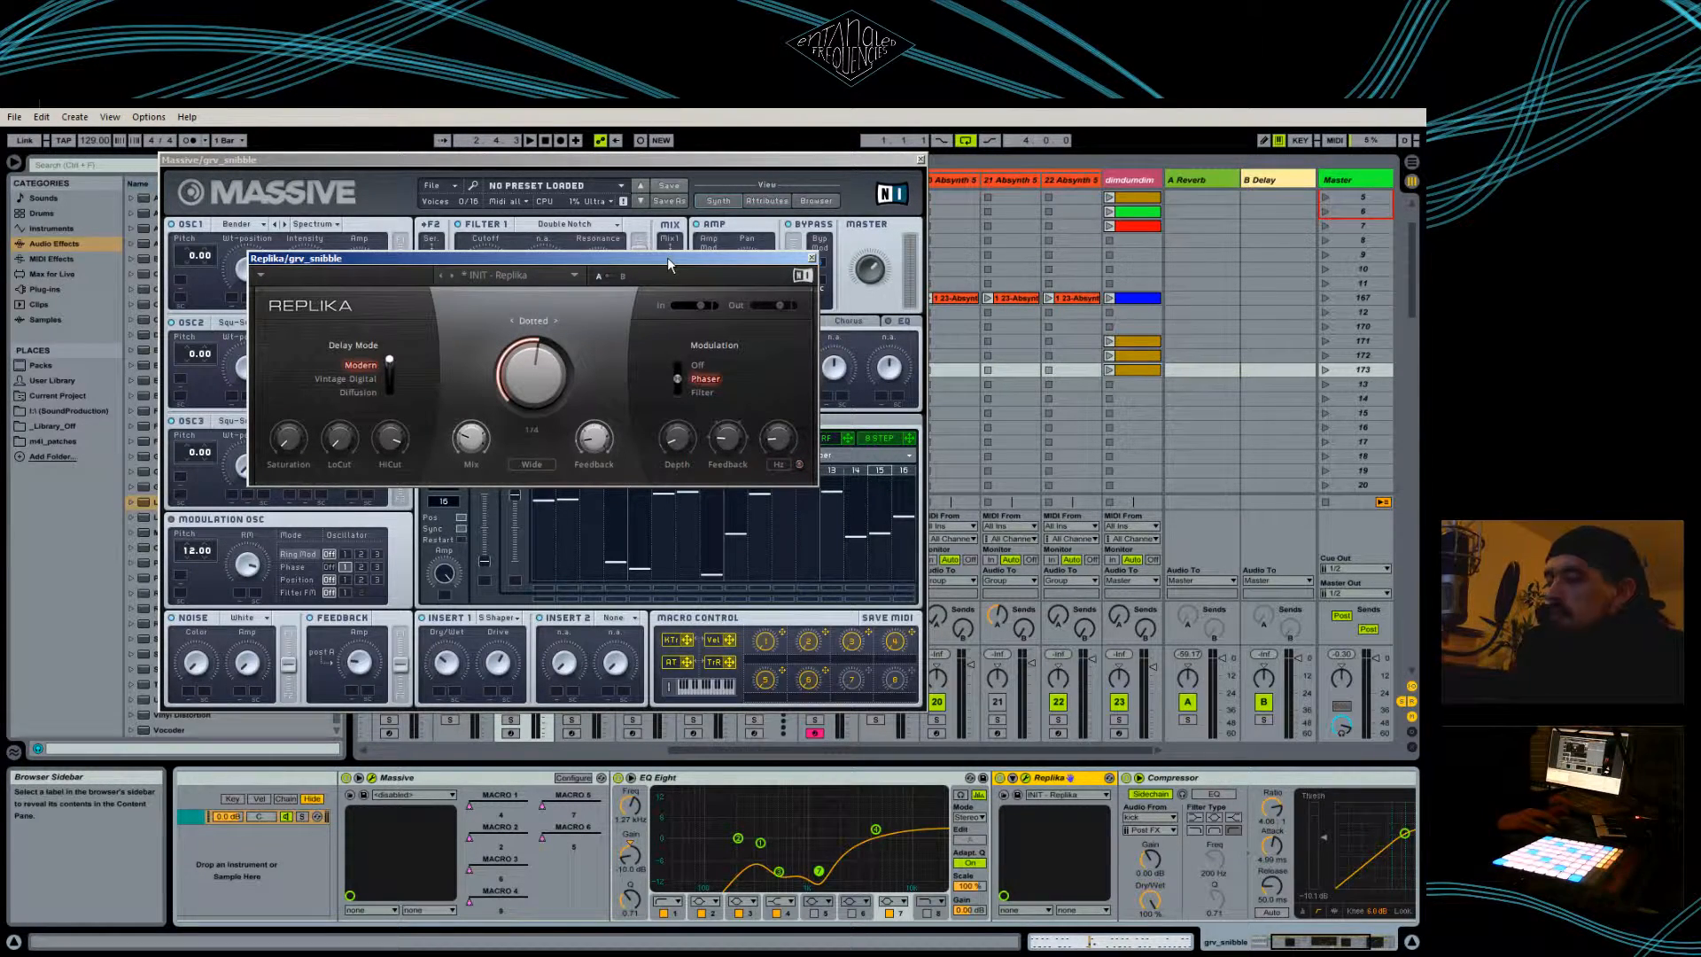
drag(667, 259, 0, 341)
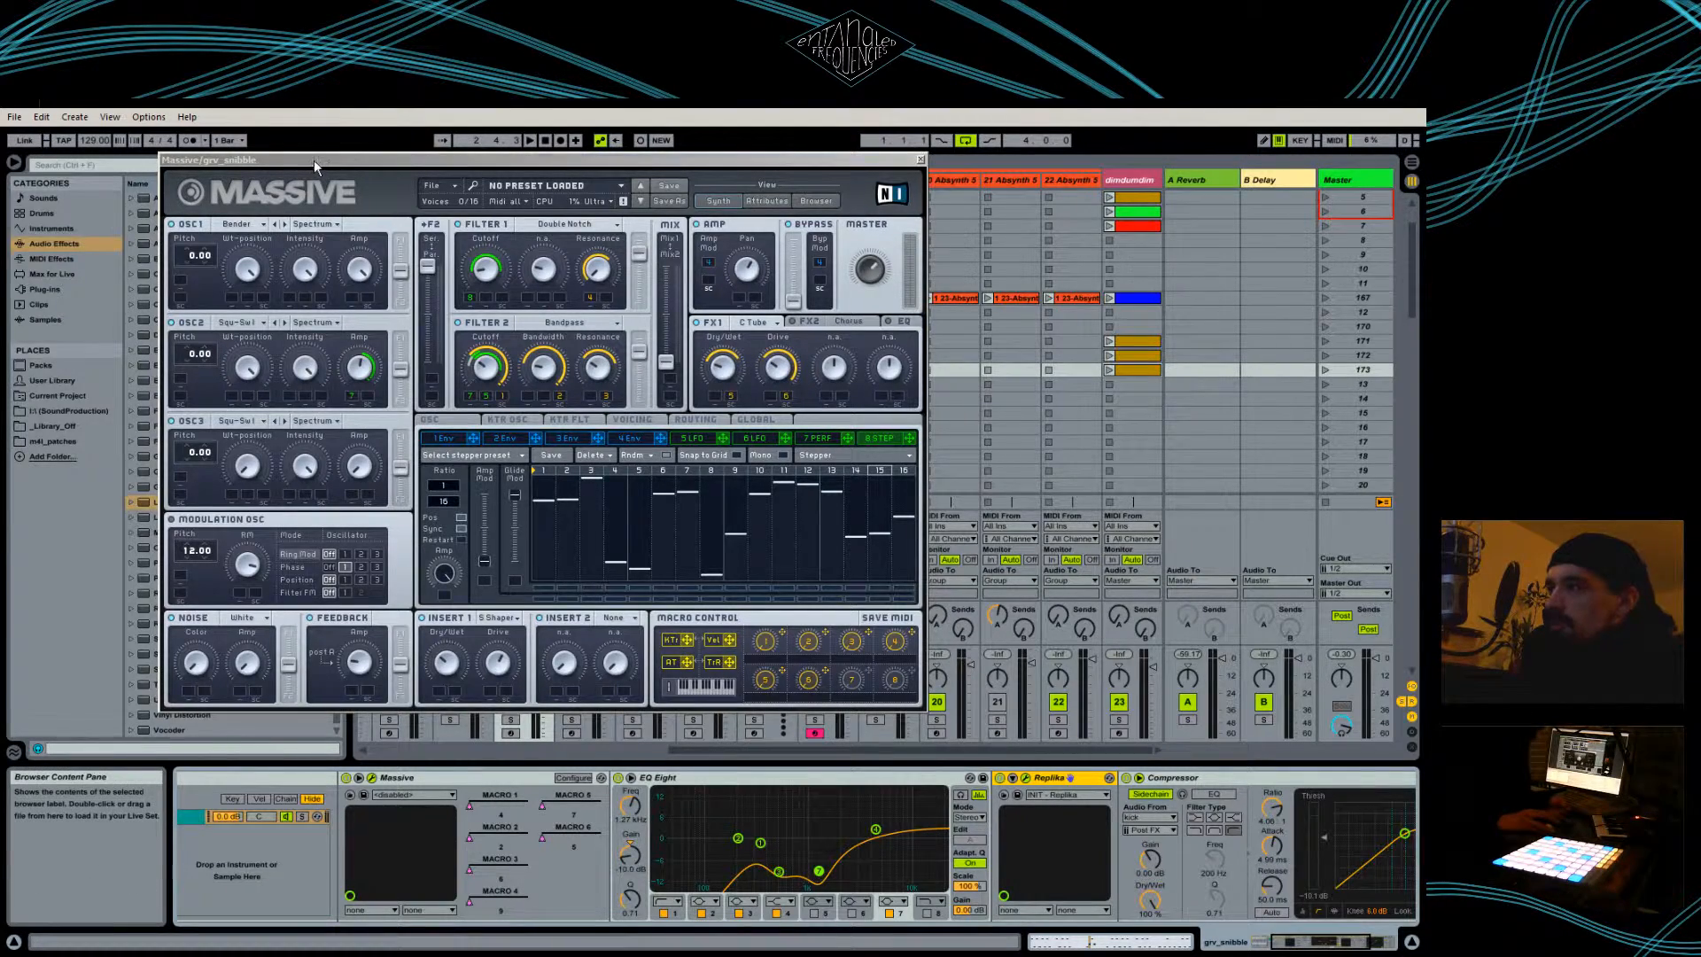
drag(313, 159, 541, 177)
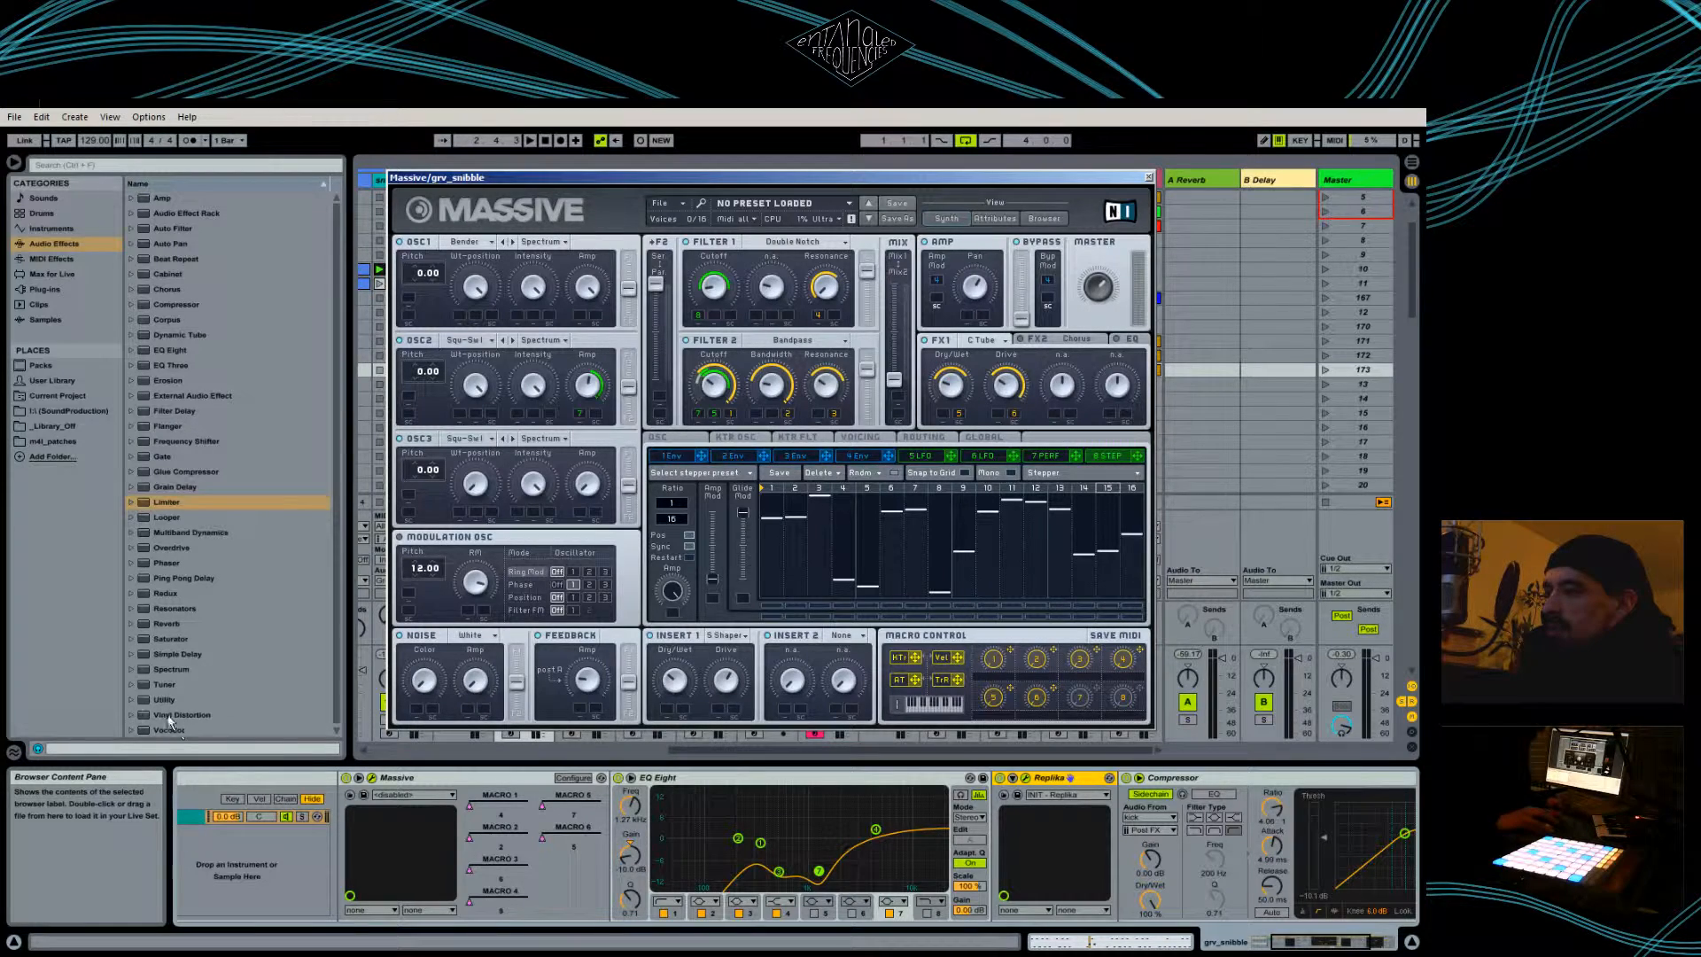
drag(1345, 944, 1369, 942)
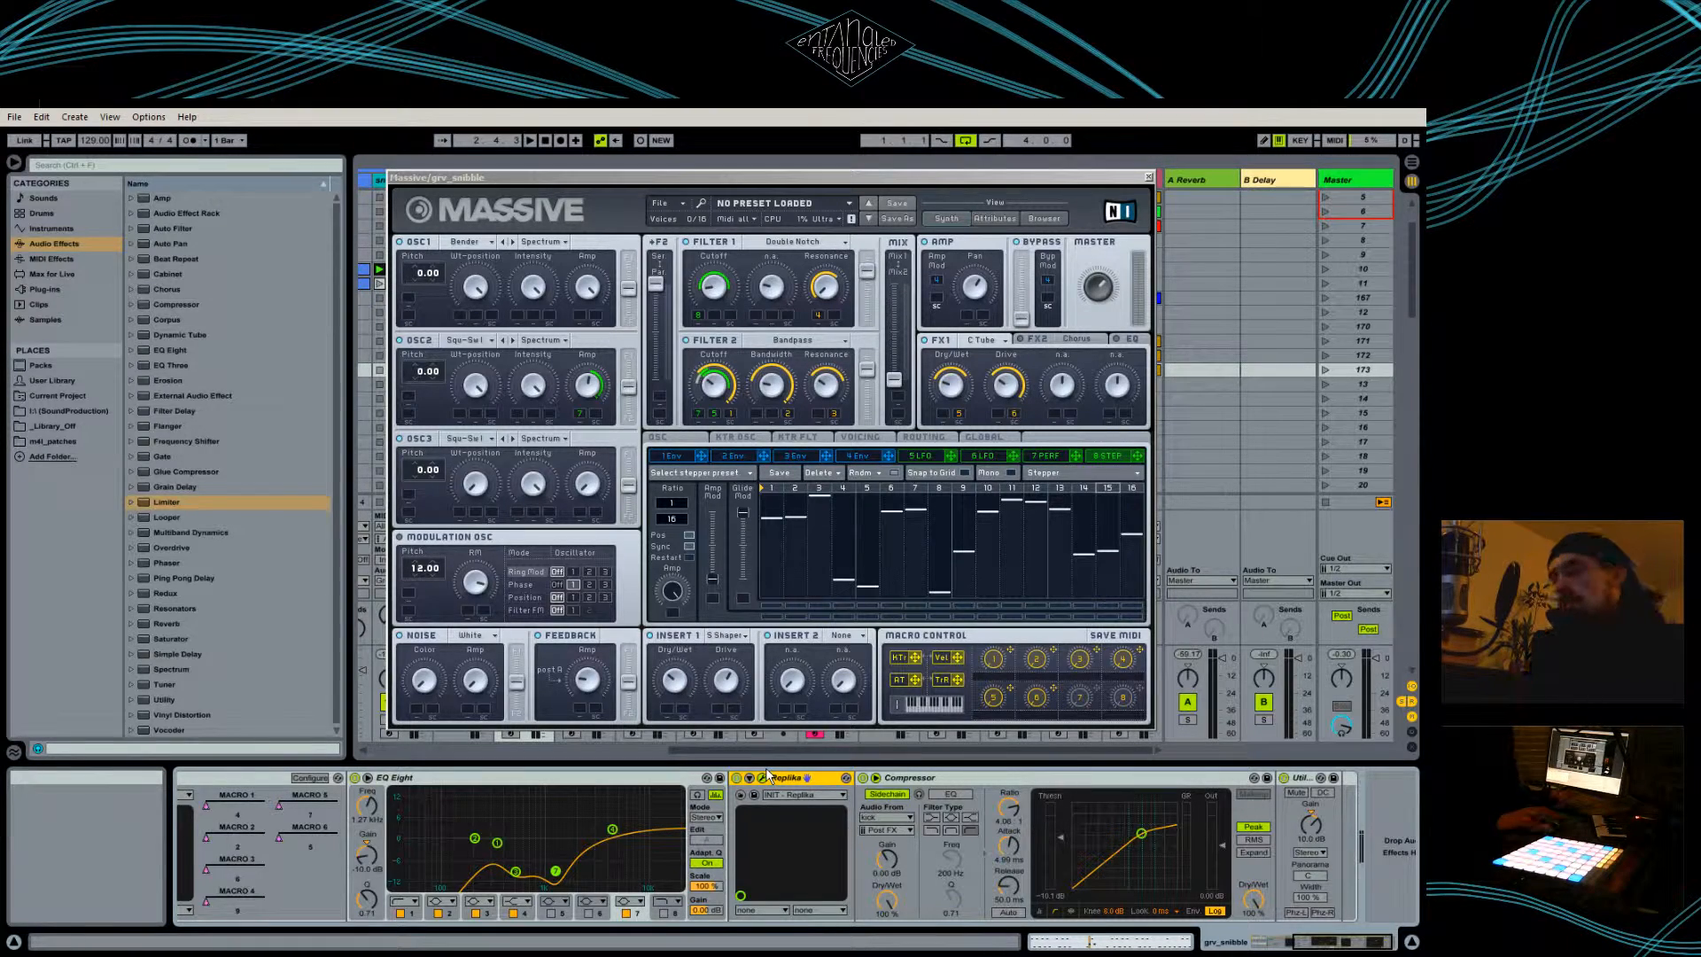
drag(904, 176, 0, 169)
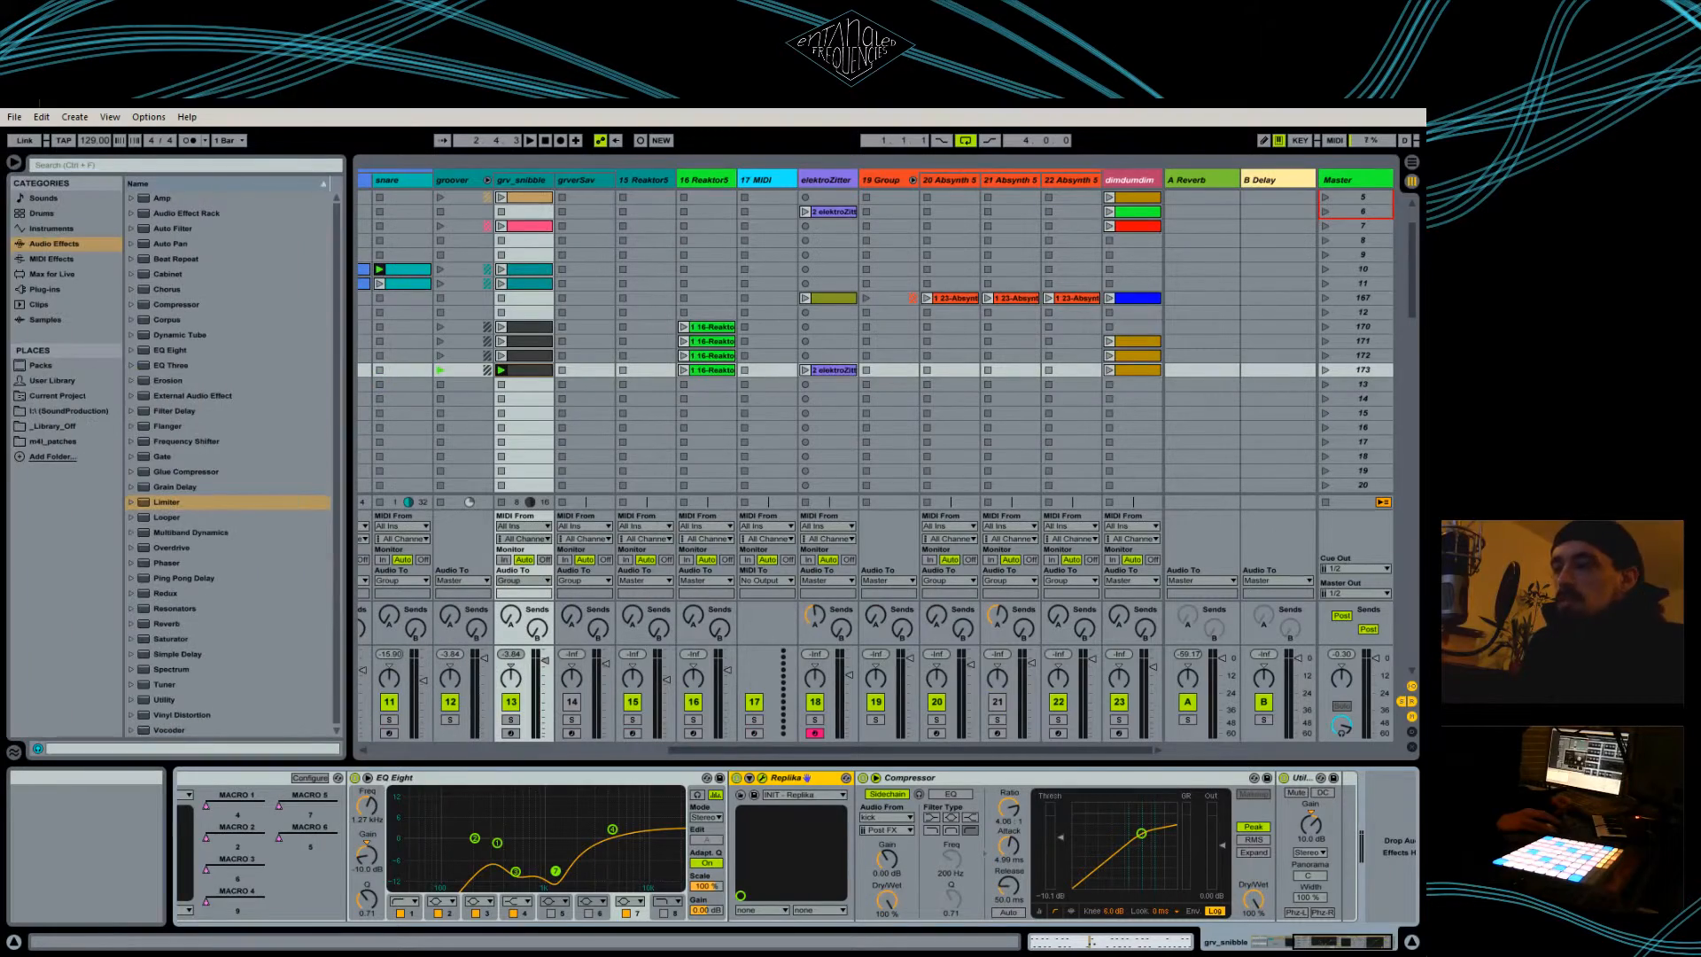
- Play the scene 173 grv_snibble clip with its track soloed, and bypass the Replika delay
click(501, 371)
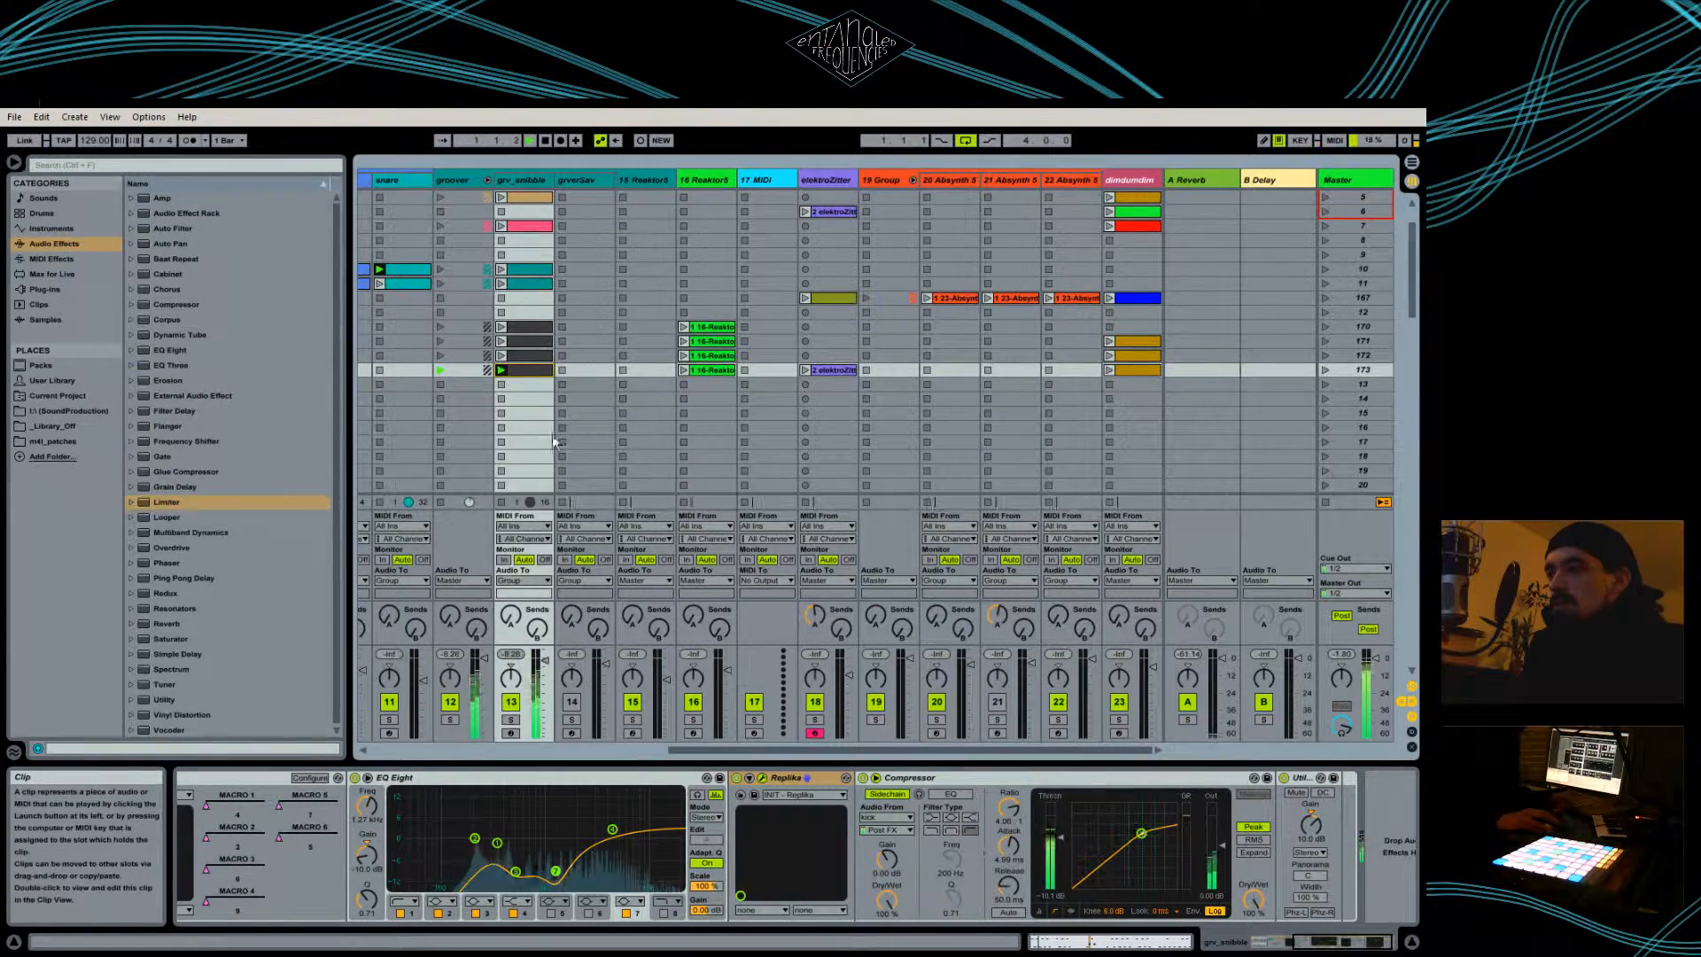
click(511, 719)
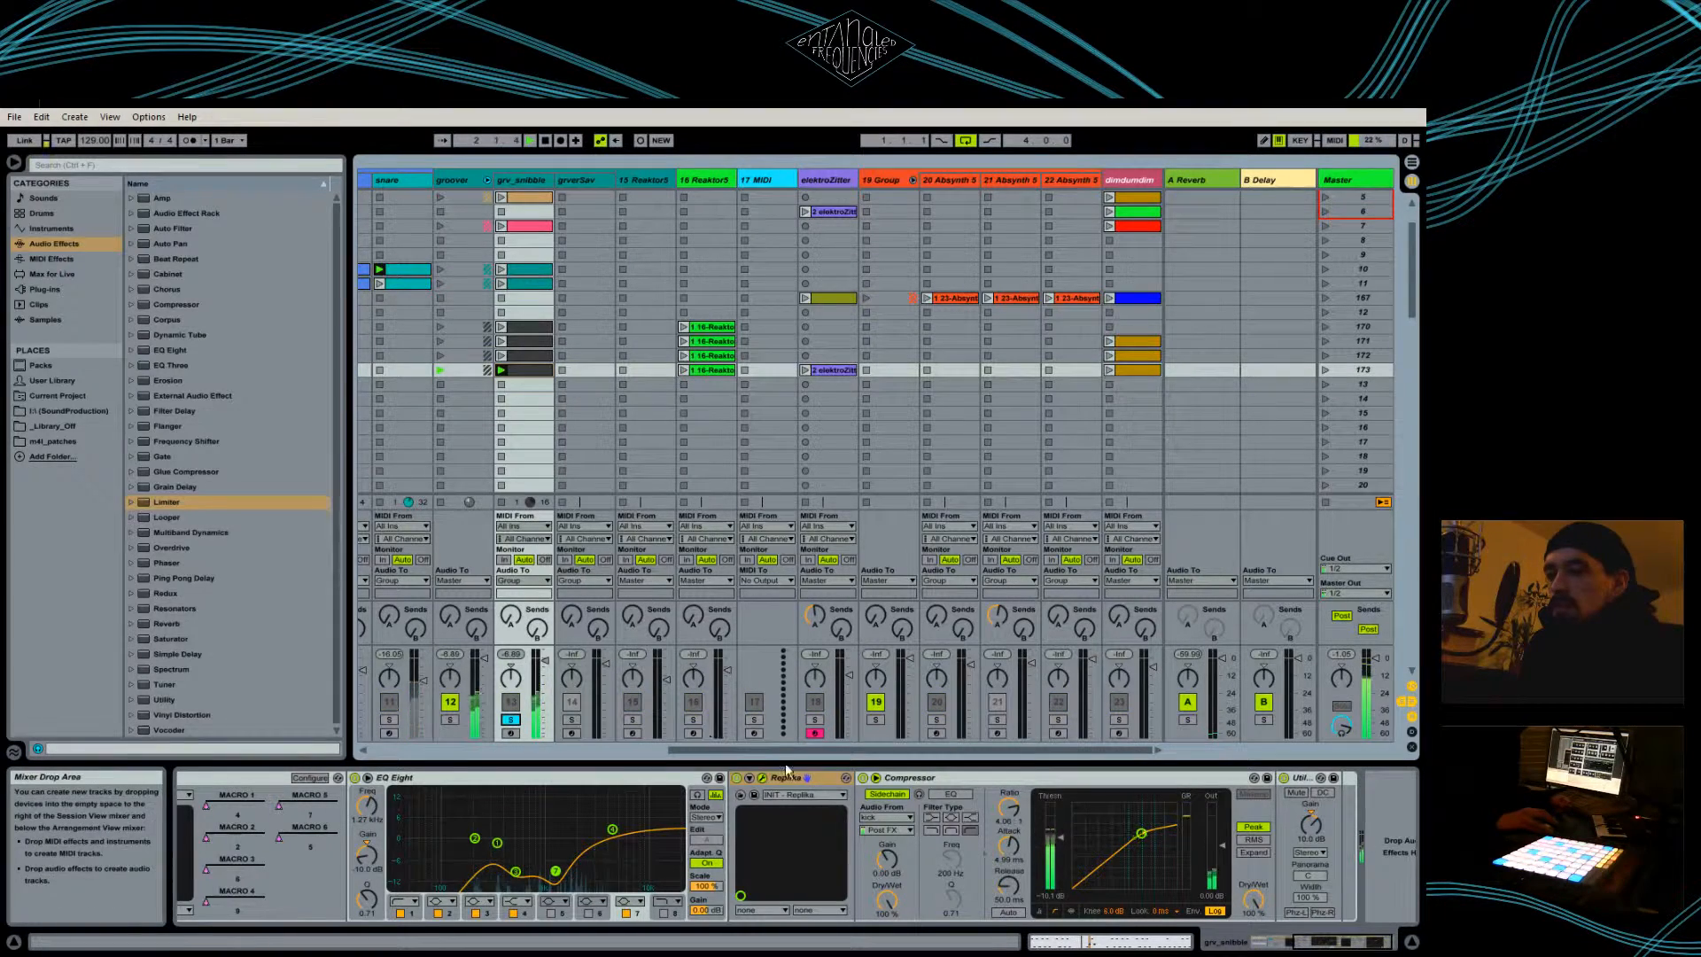
click(736, 778)
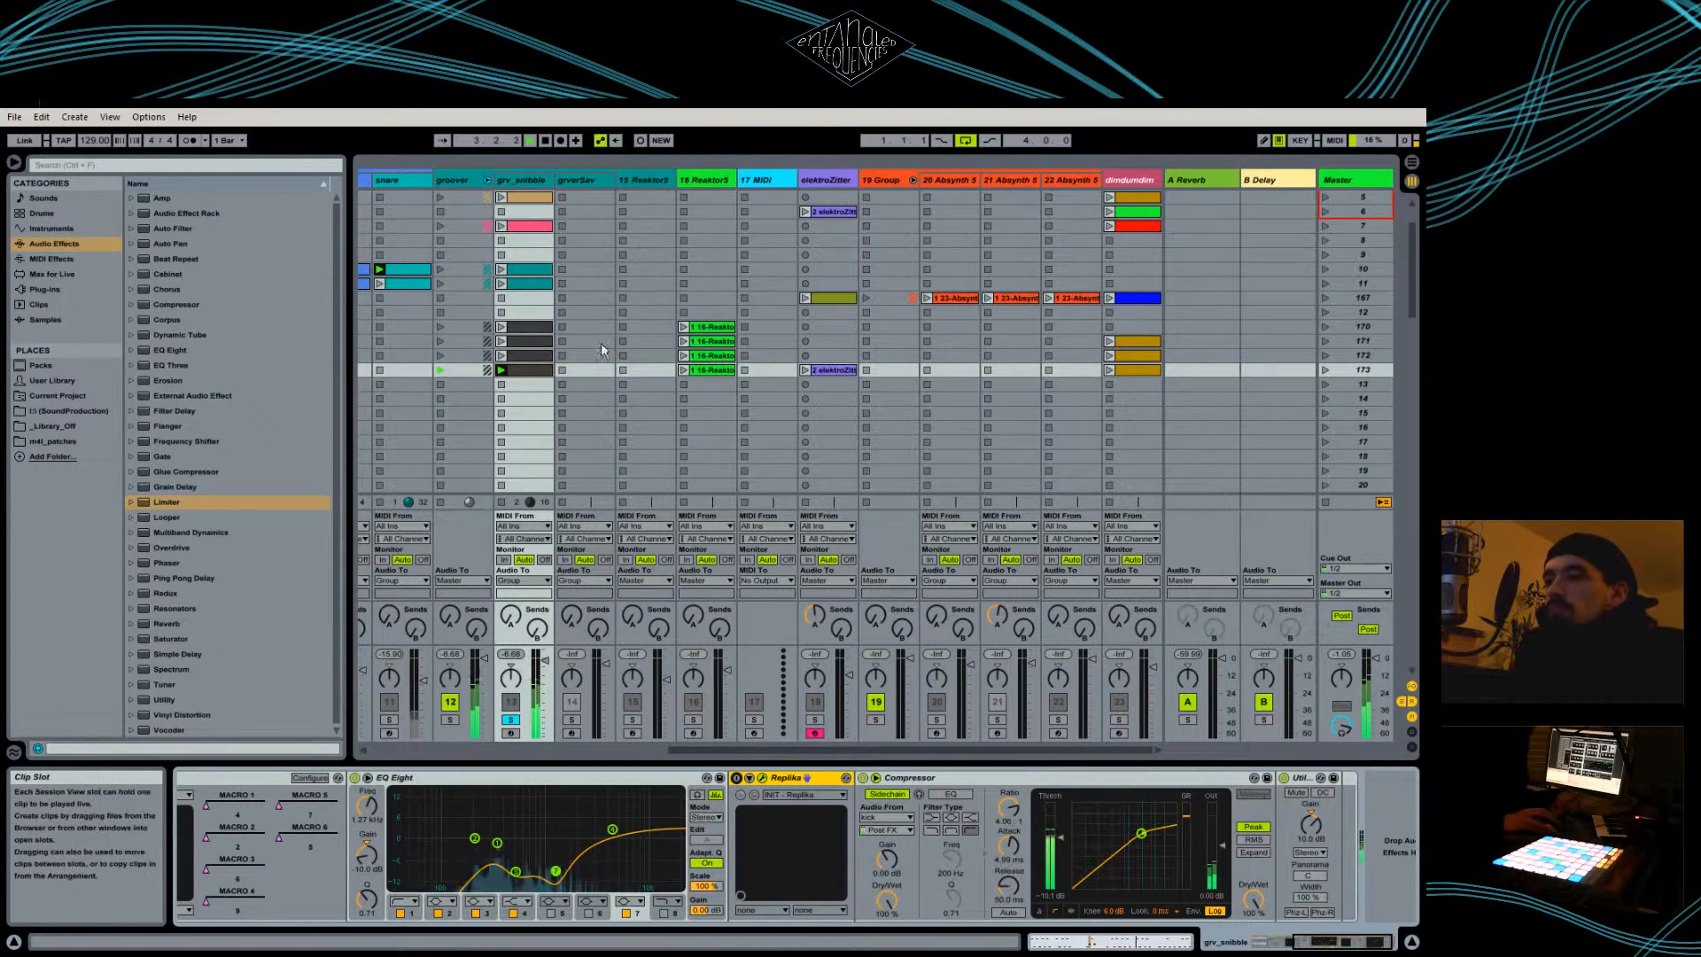
- Follow the scene 173 clip's notes in the note editor during playback, and stop playback
double_click(530, 370)
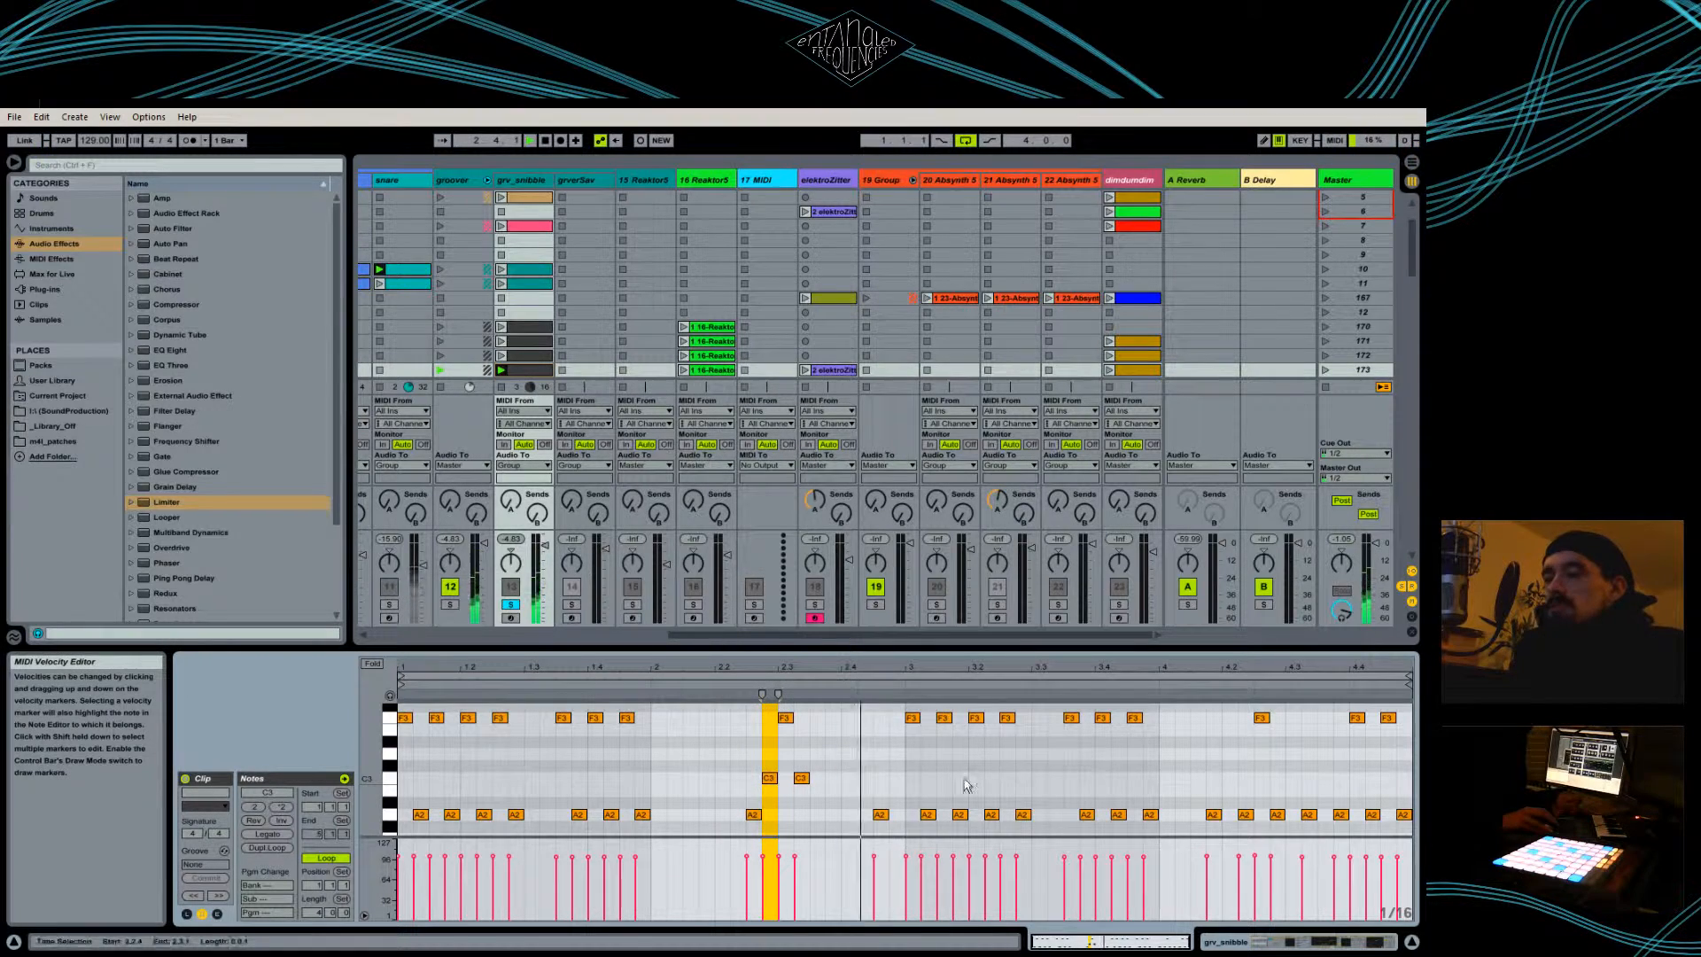
click(547, 144)
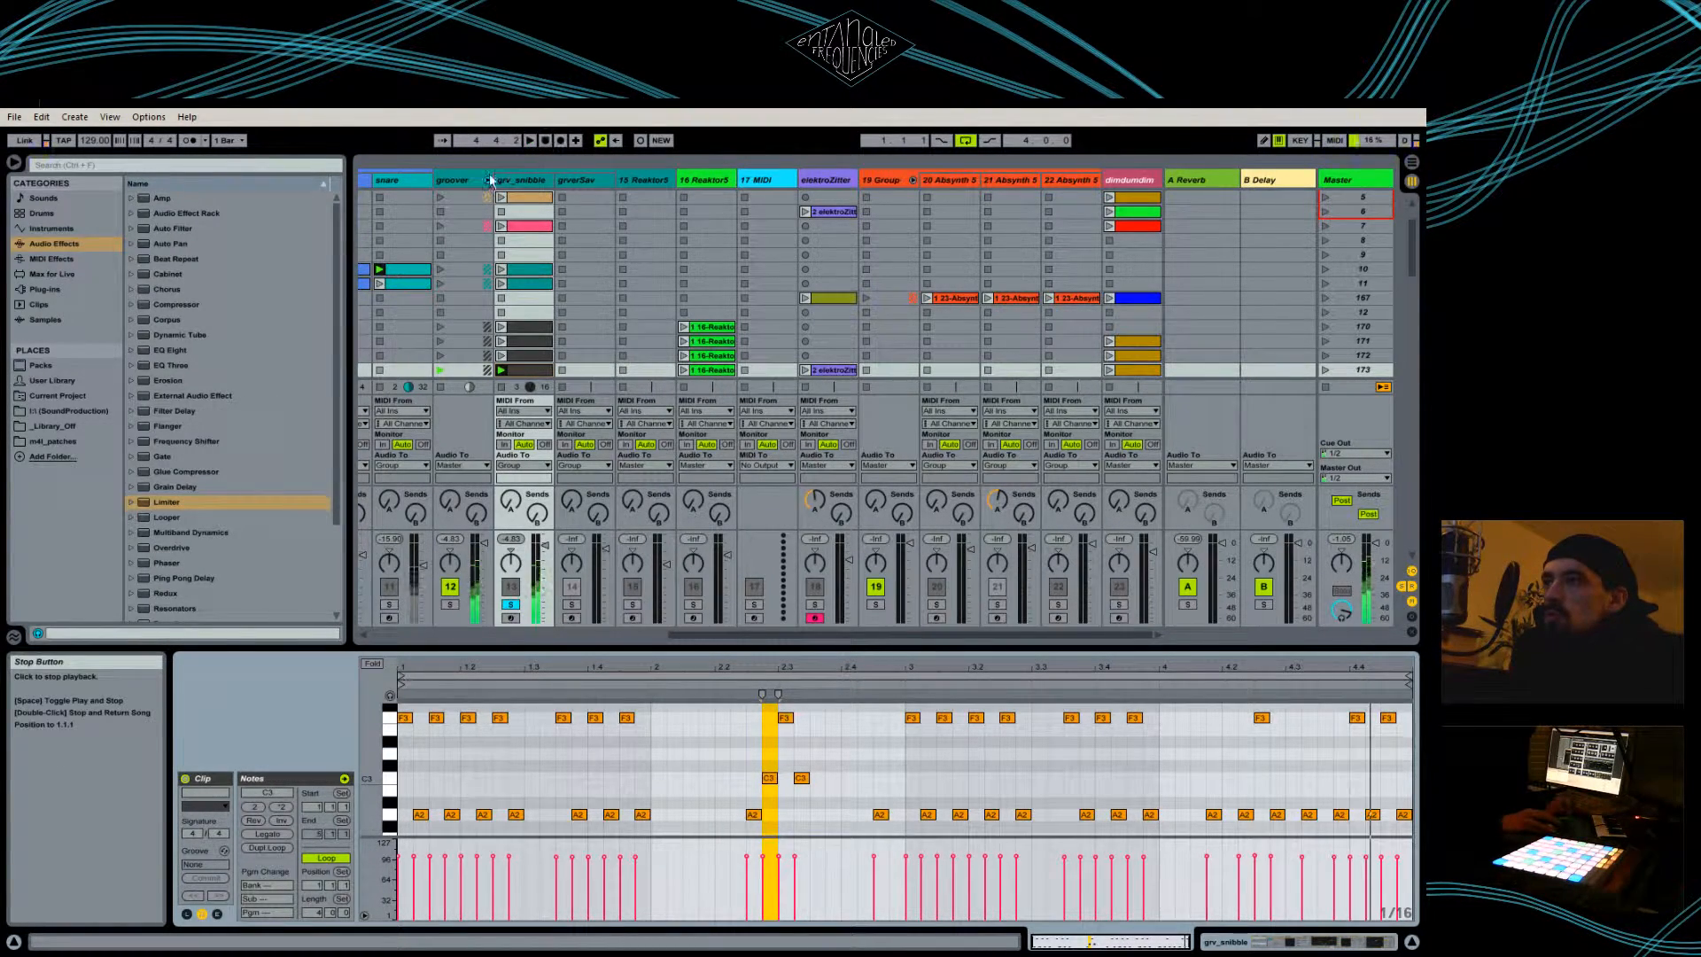
- Return to the grv_snibble device chain and examine the Compressor's sidechain settings and its kick source
click(515, 177)
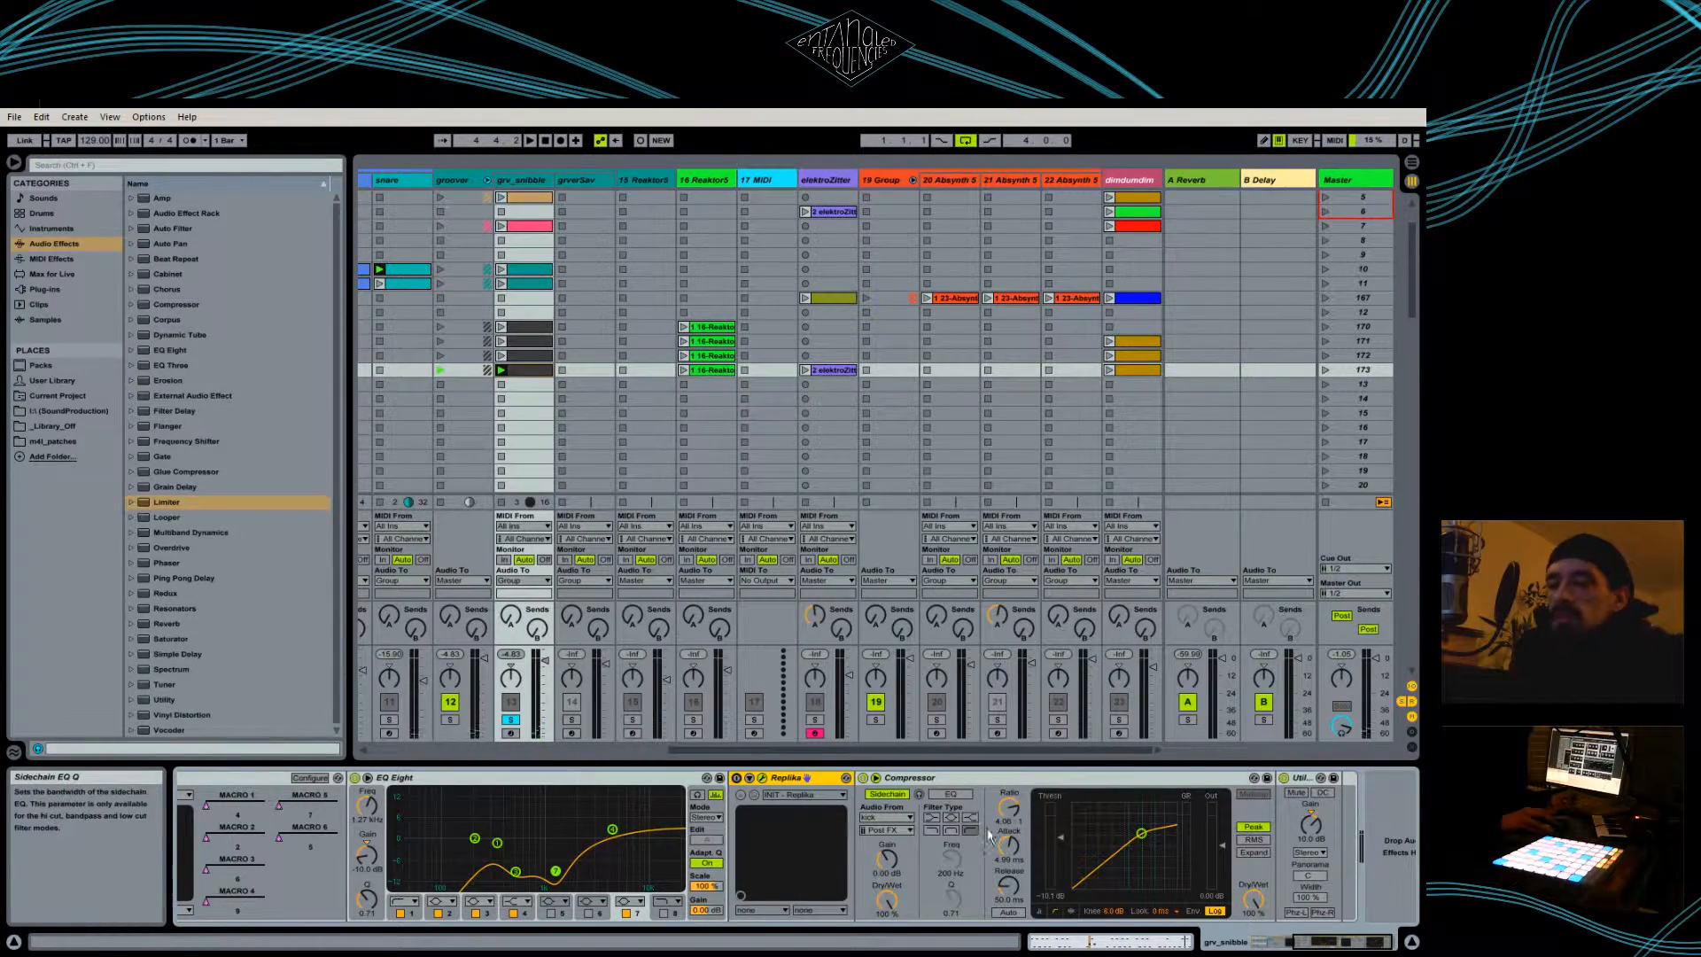
click(1023, 779)
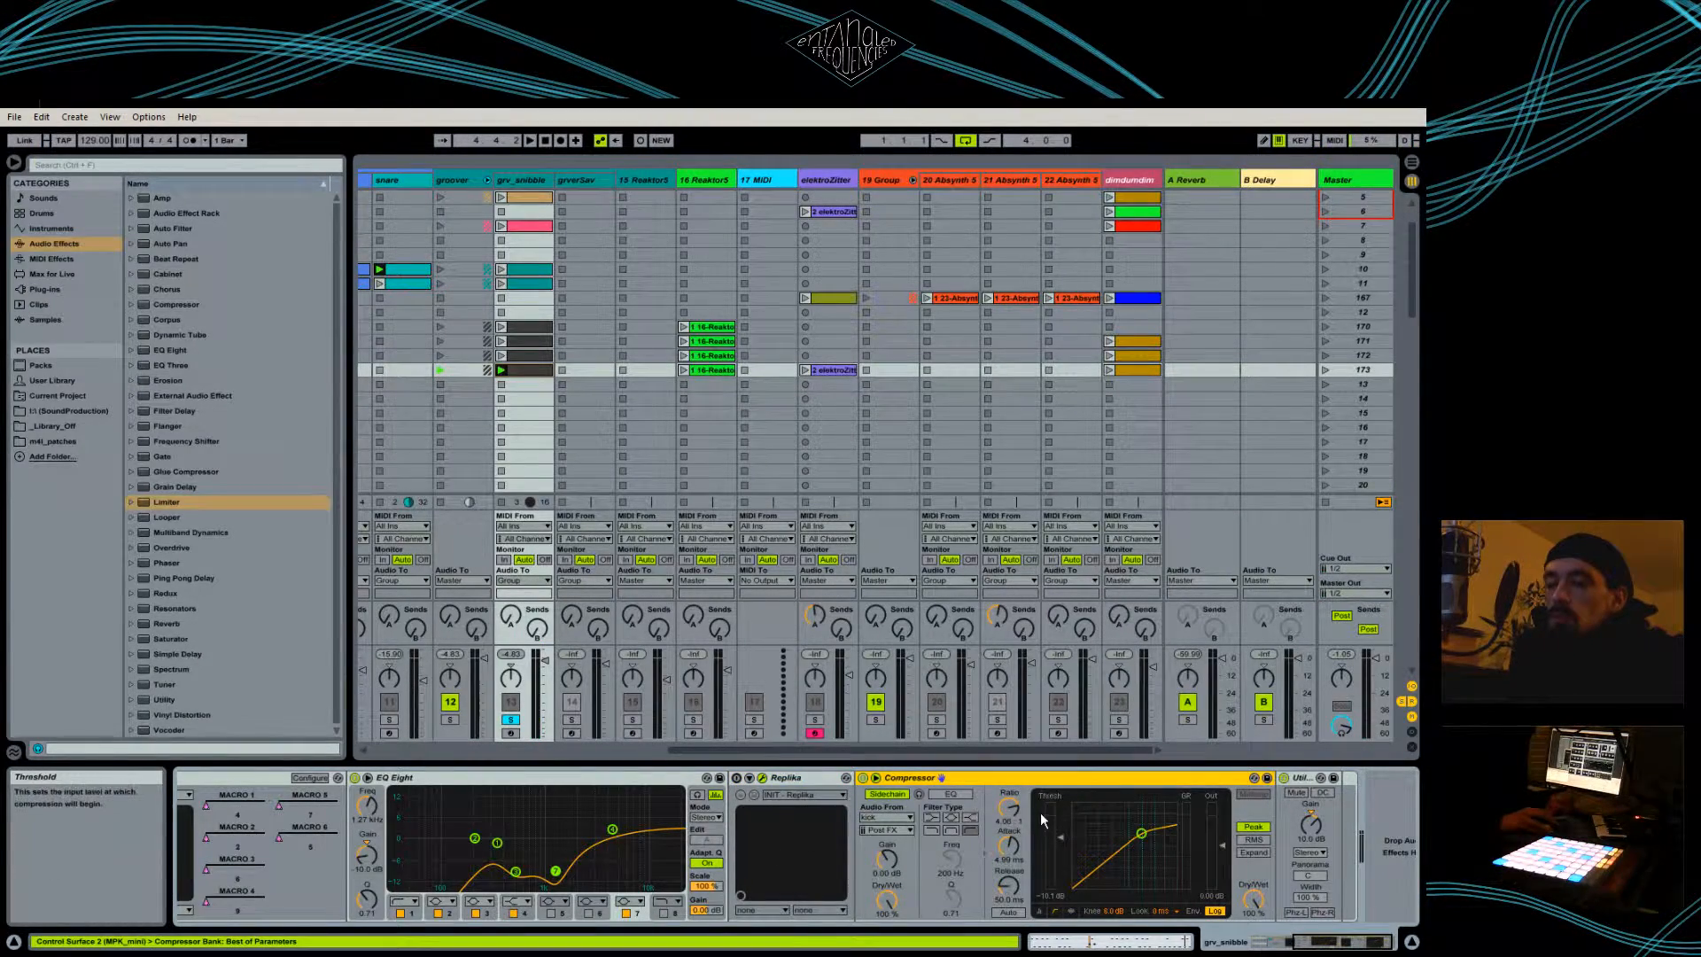
click(904, 793)
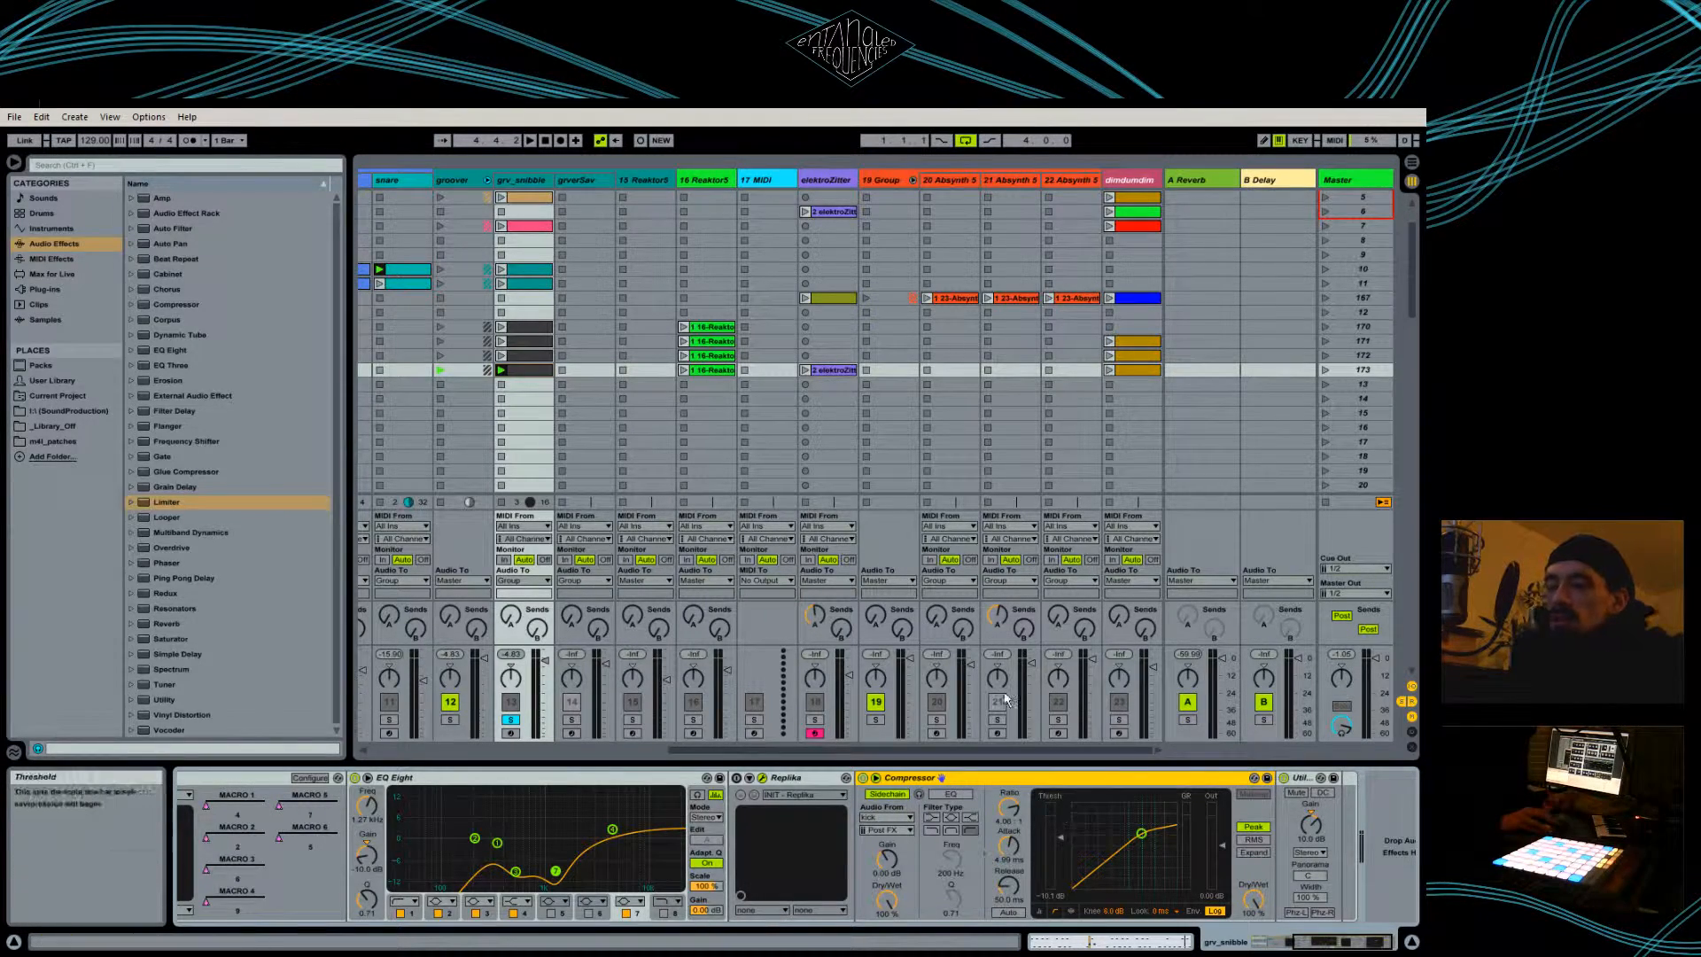
scroll(1061, 740, left, 3)
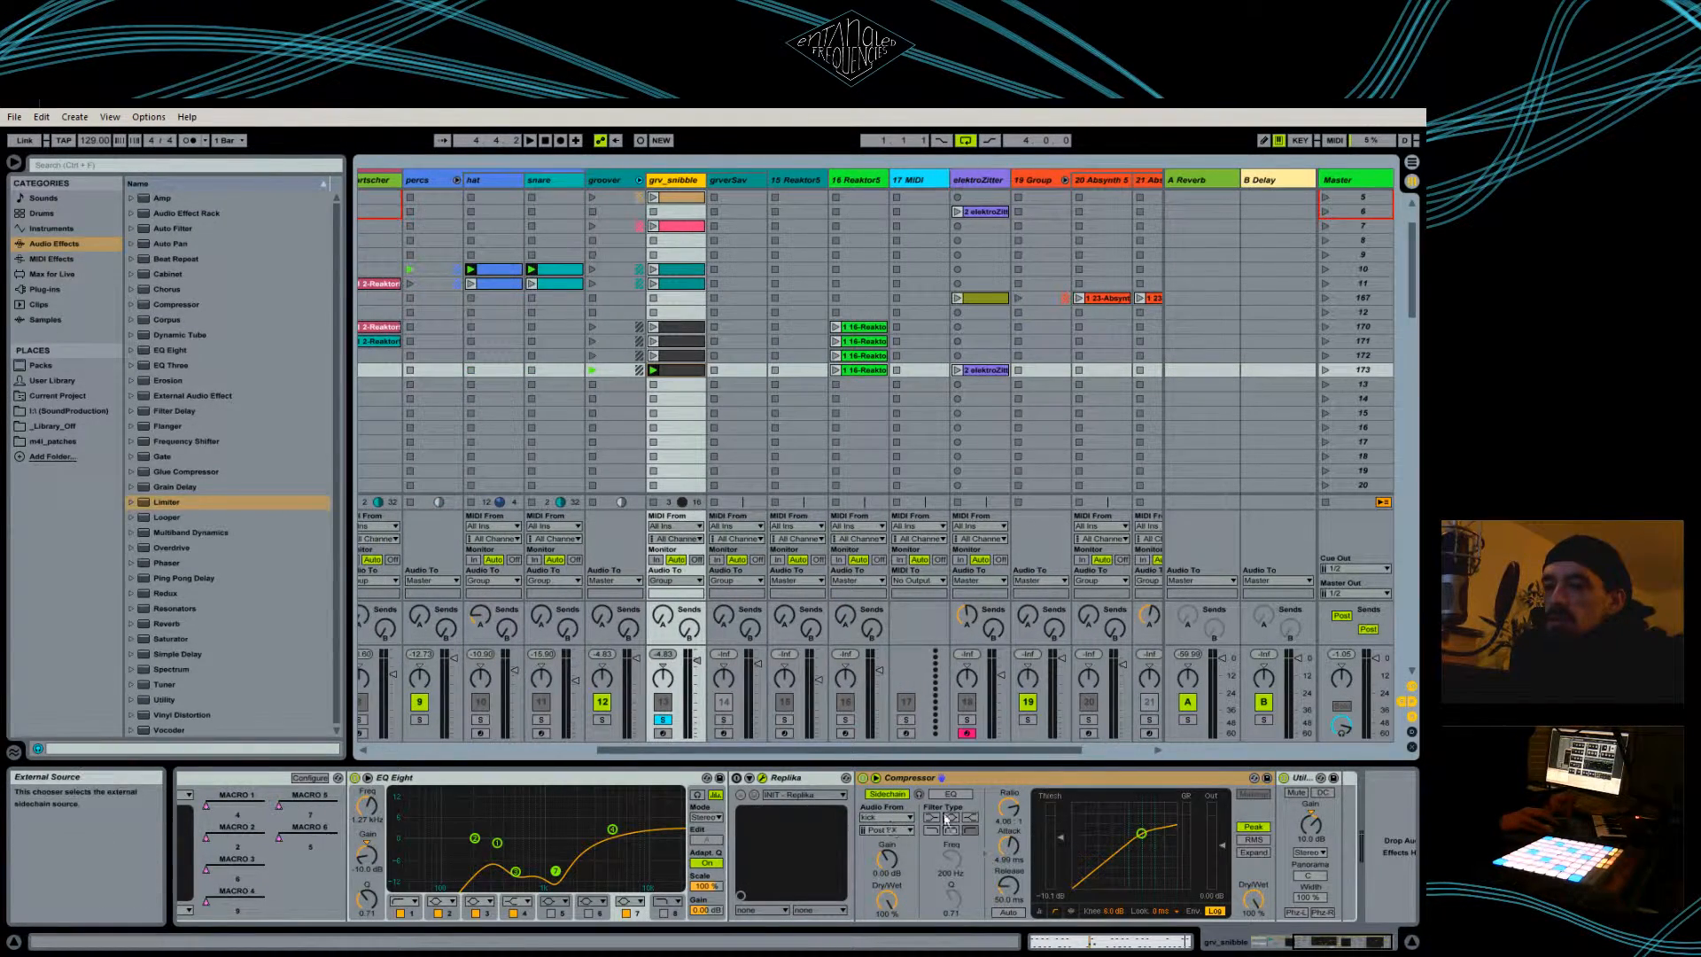
mouse_move(1064, 747)
mouse_down()
mouse_move(1137, 745)
mouse_move(890, 791)
mouse_move(1075, 751)
mouse_up()
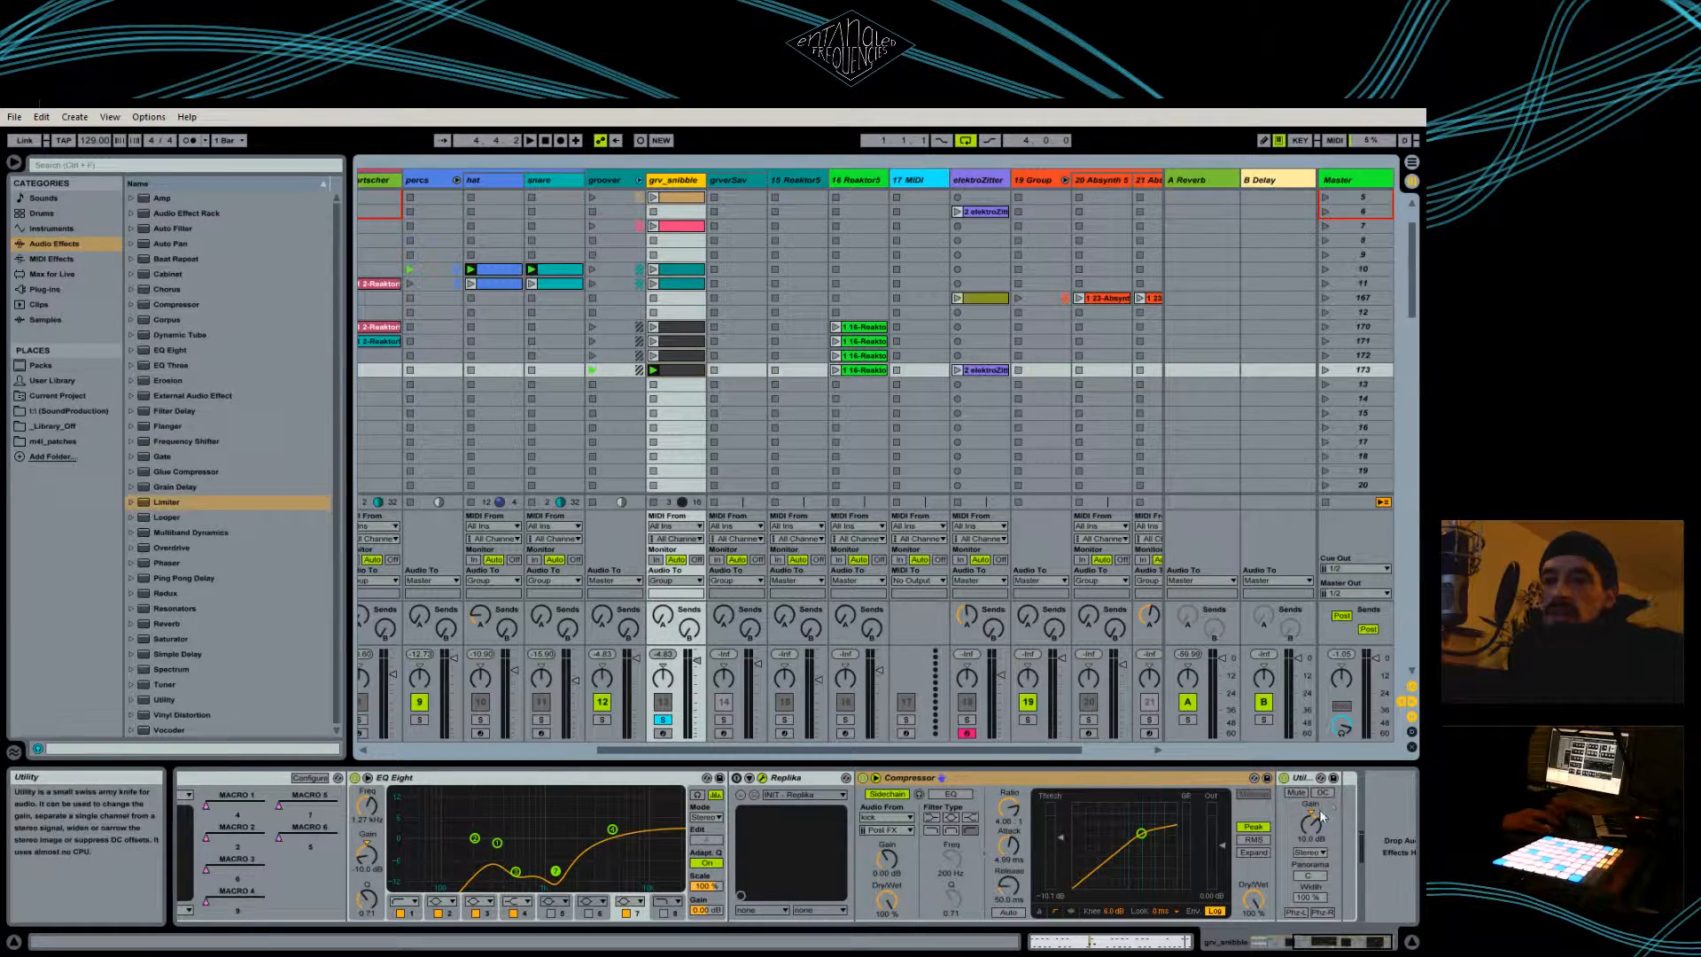
- Return to the start of the grv_snibble device chain and examine the OSC1 and OSC2 wavetable choices in Massive
click(1312, 942)
click(1278, 945)
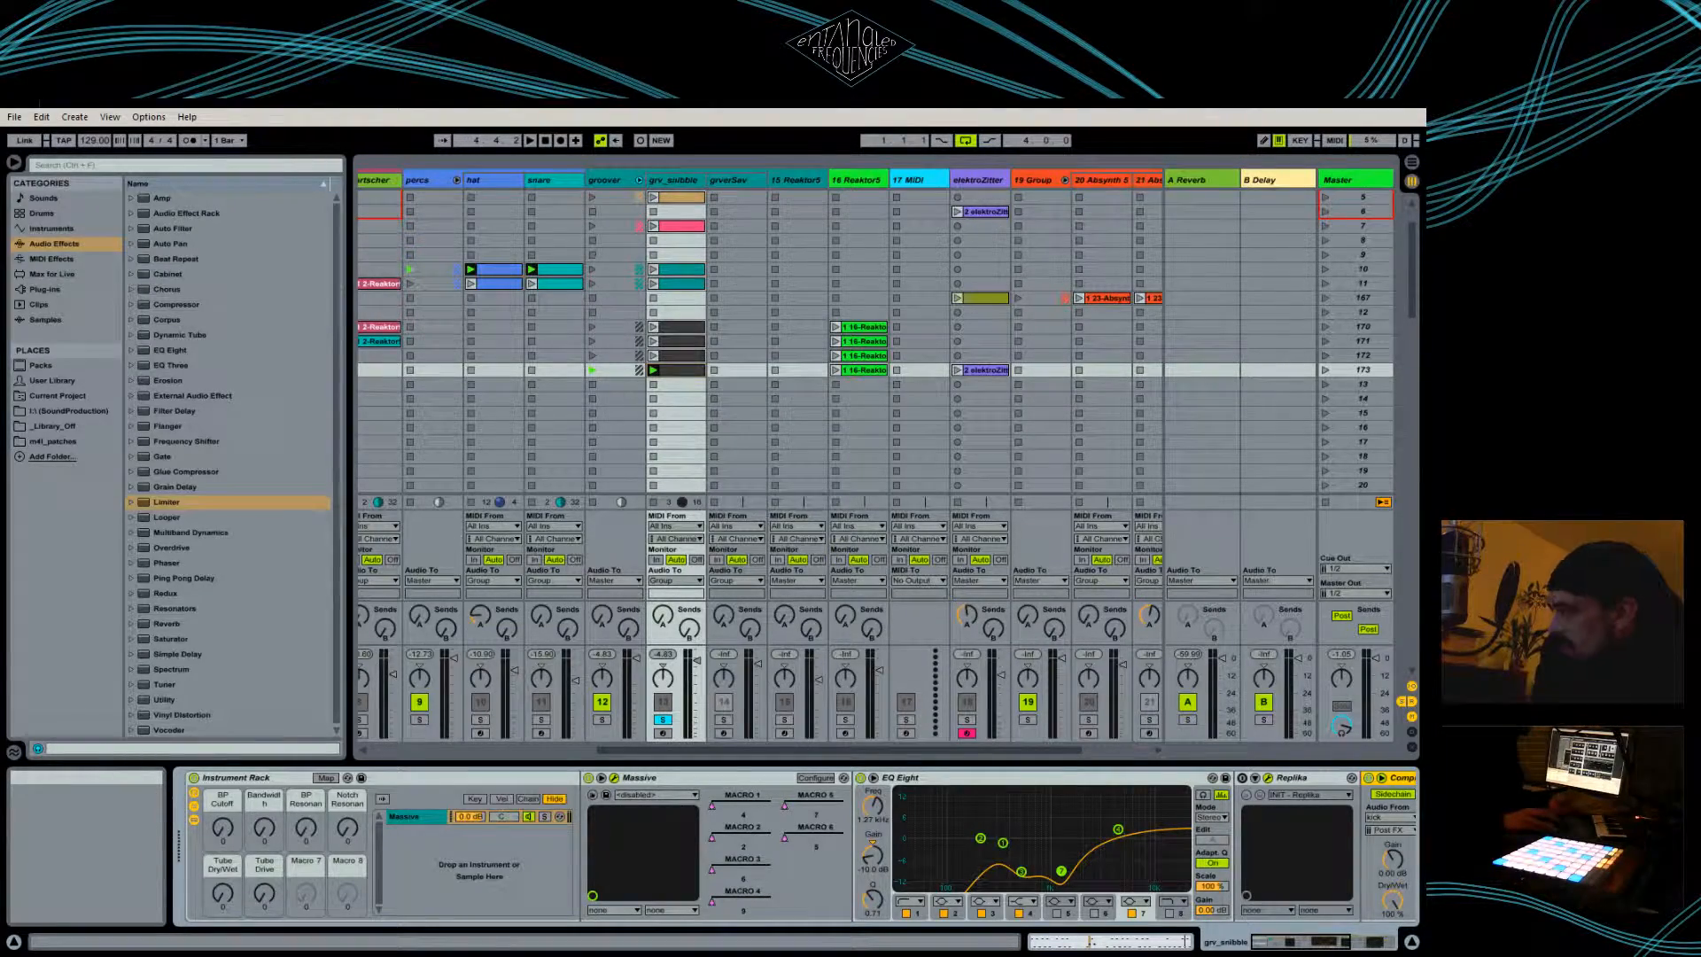
drag(0, 222, 480, 189)
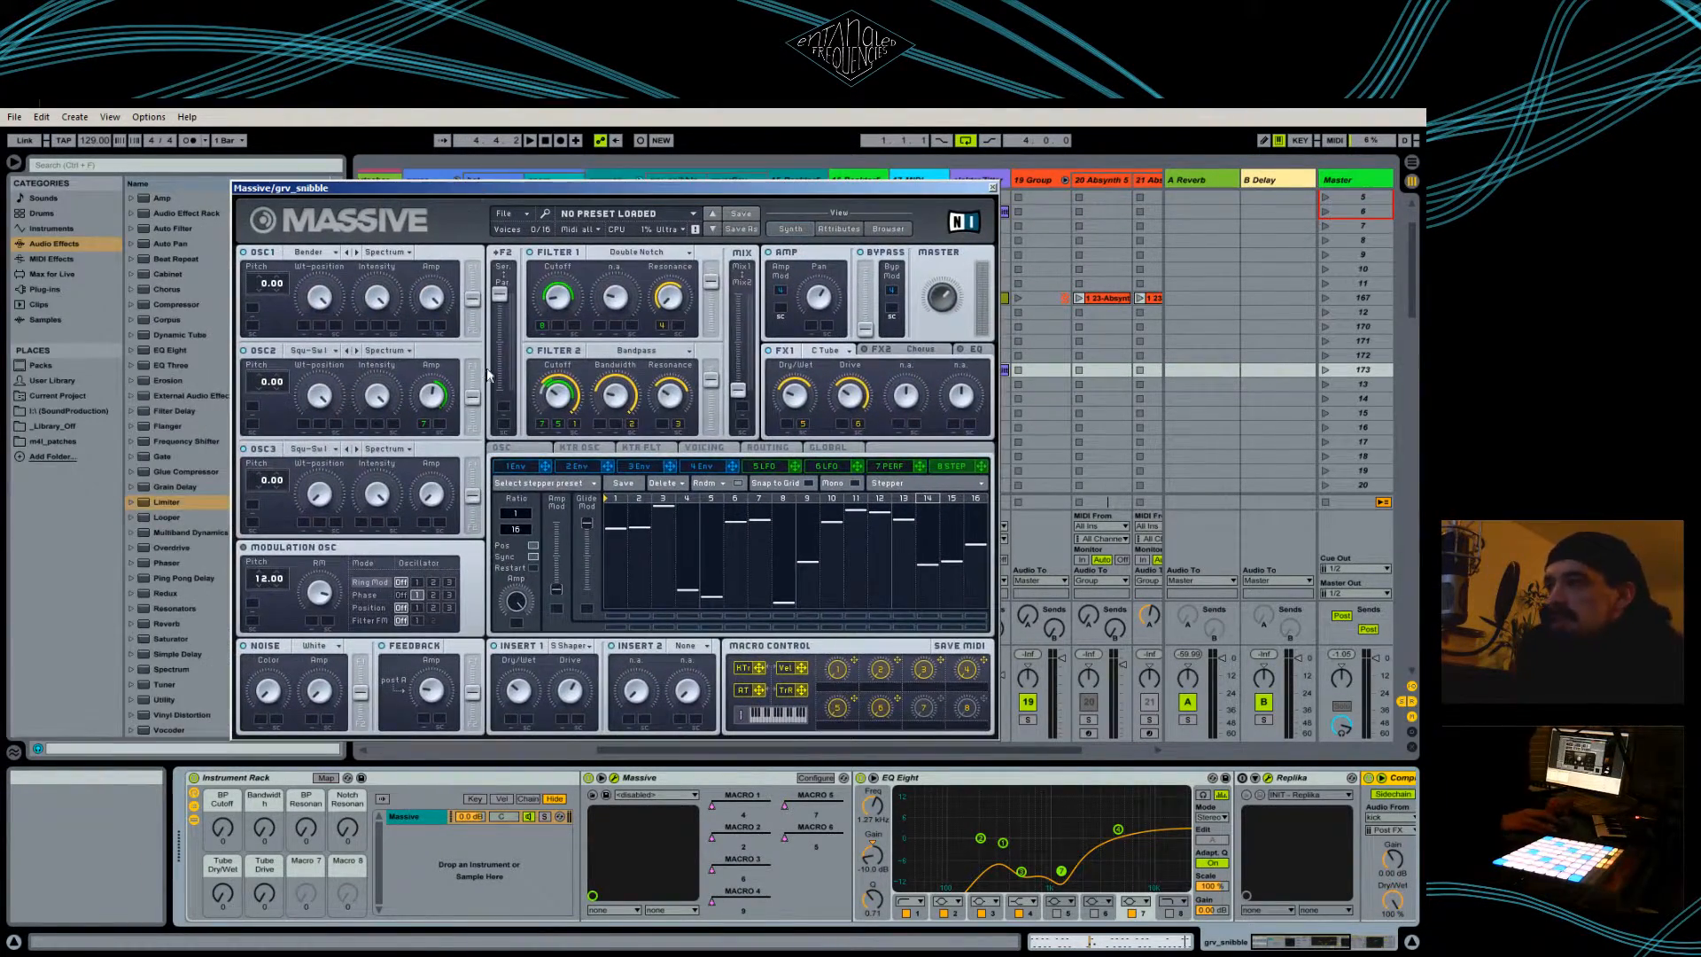
click(311, 255)
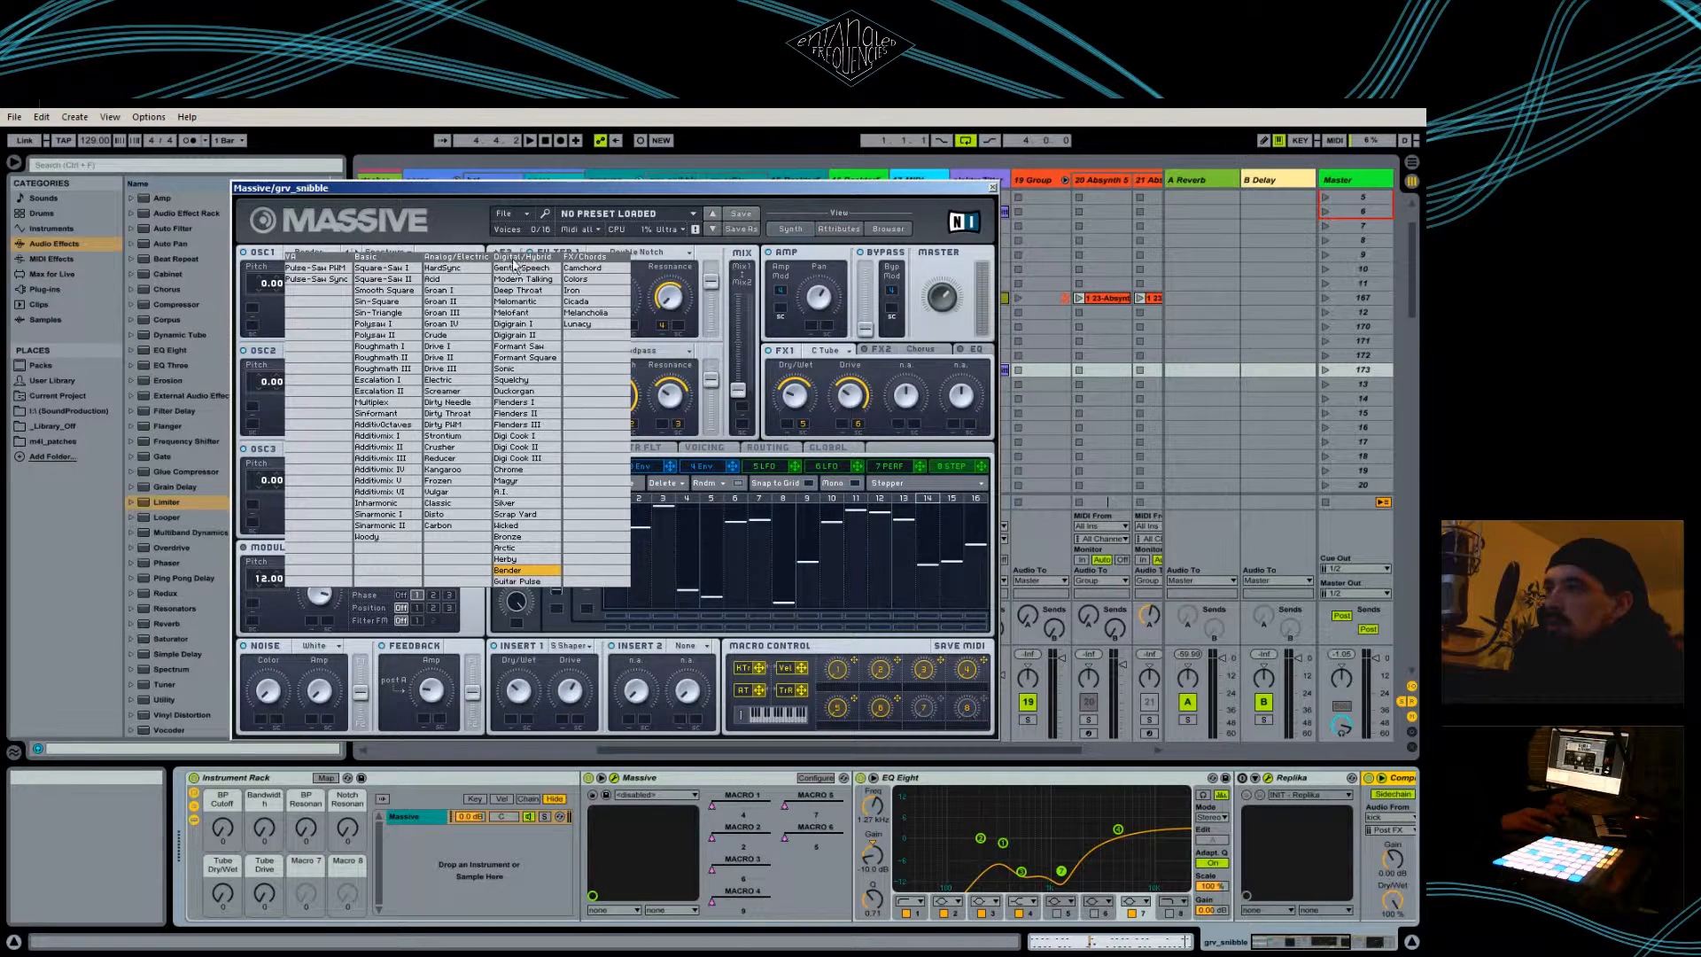
click(314, 227)
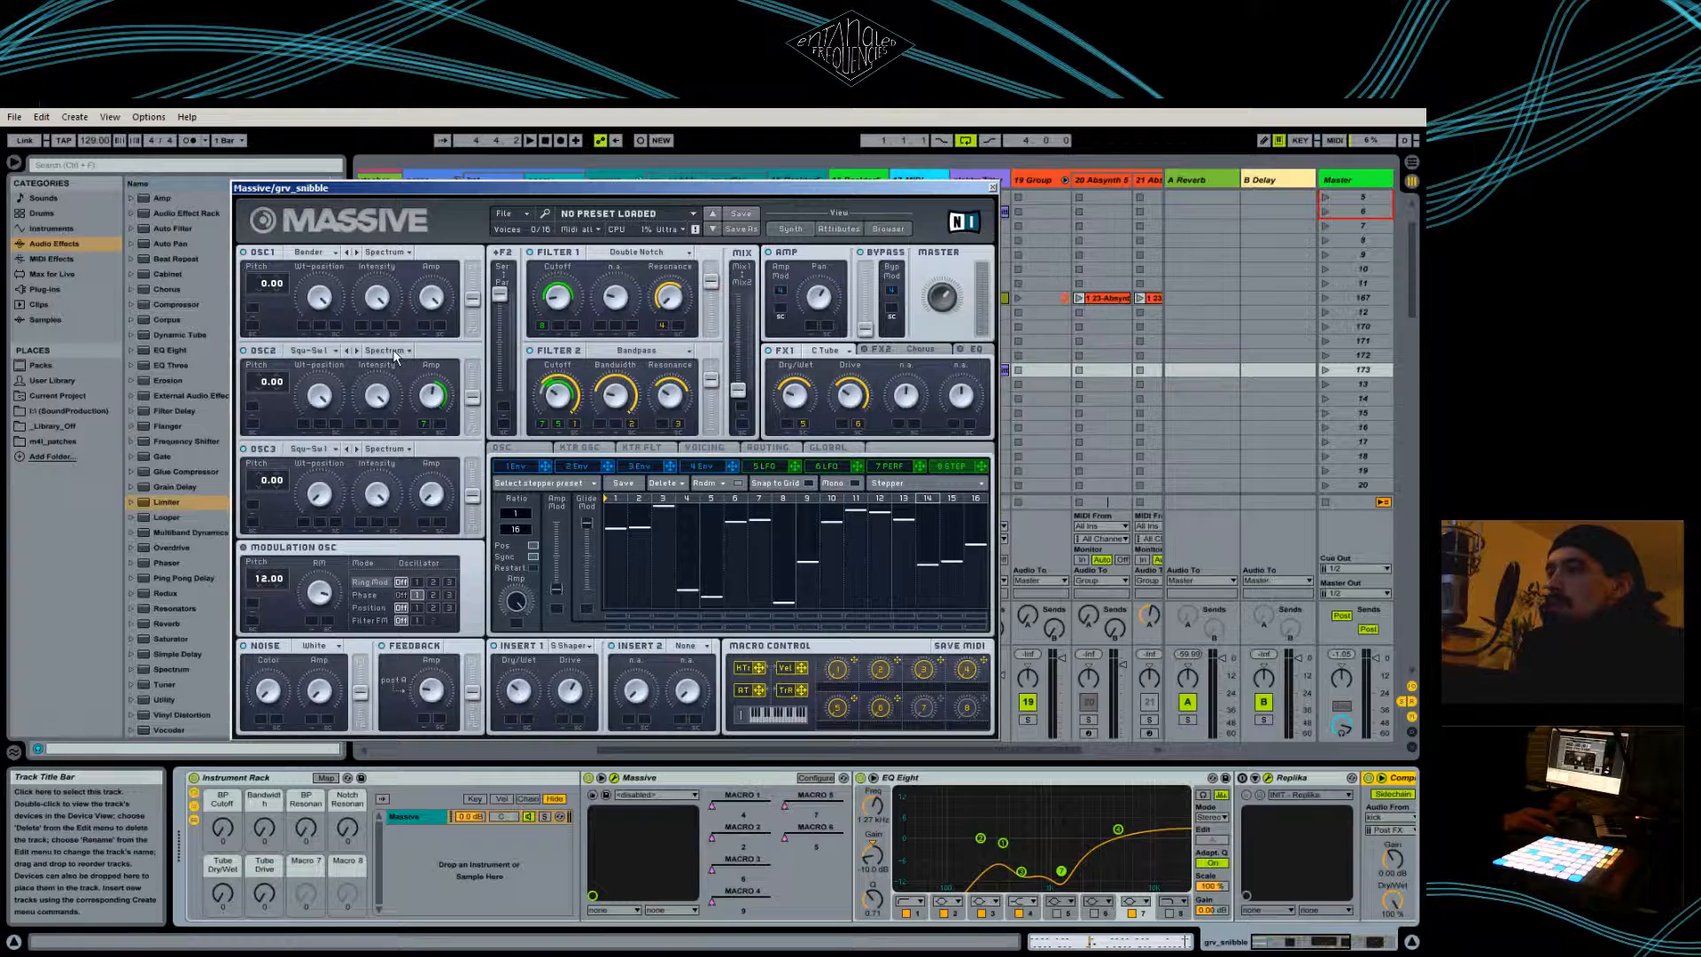
click(320, 353)
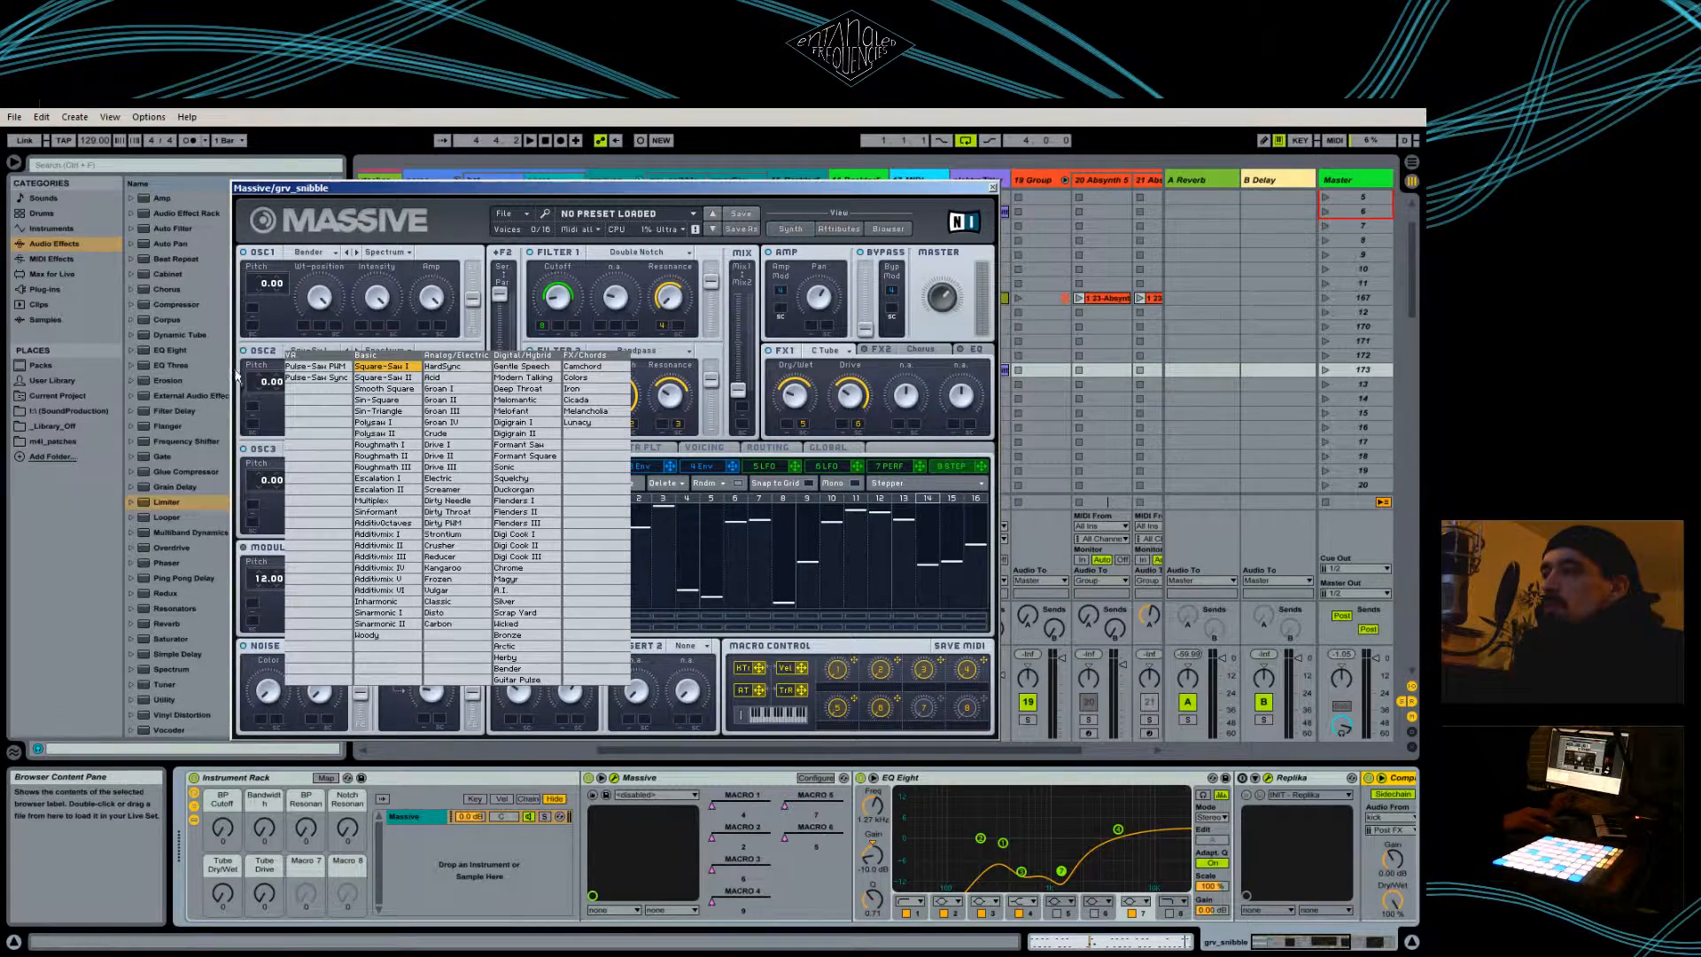
click(272, 352)
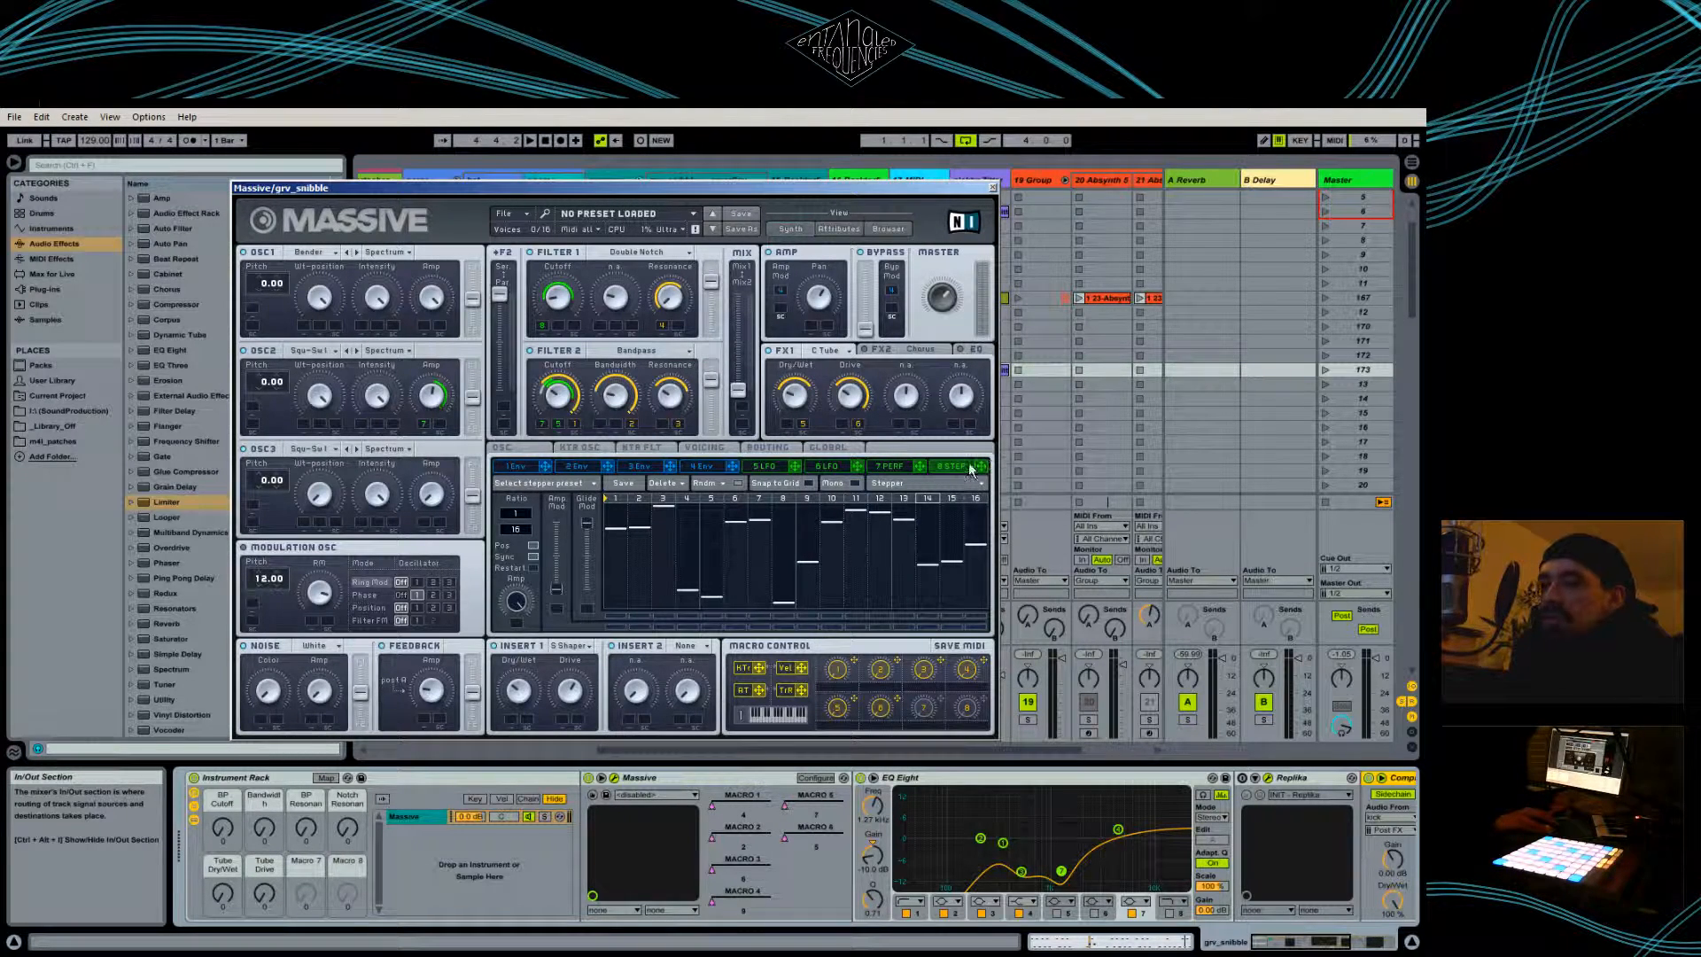
- Examine Massive's 7 Perf performer curves and return to the 8 Step stepper pattern
click(890, 466)
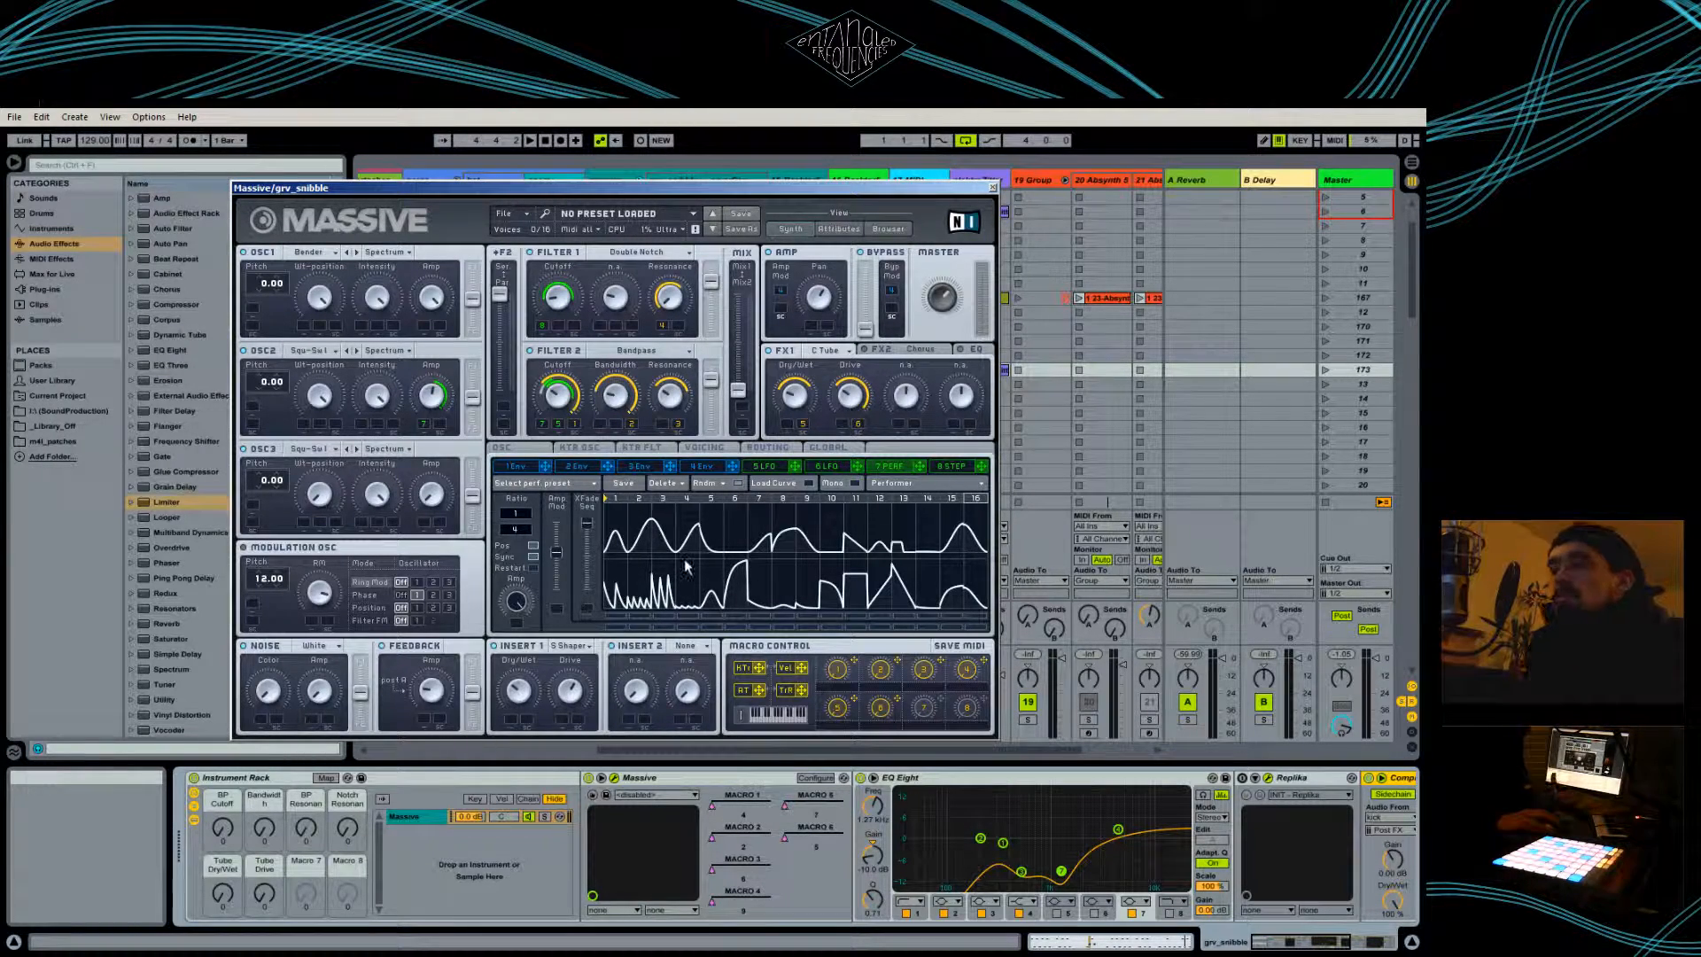
click(964, 469)
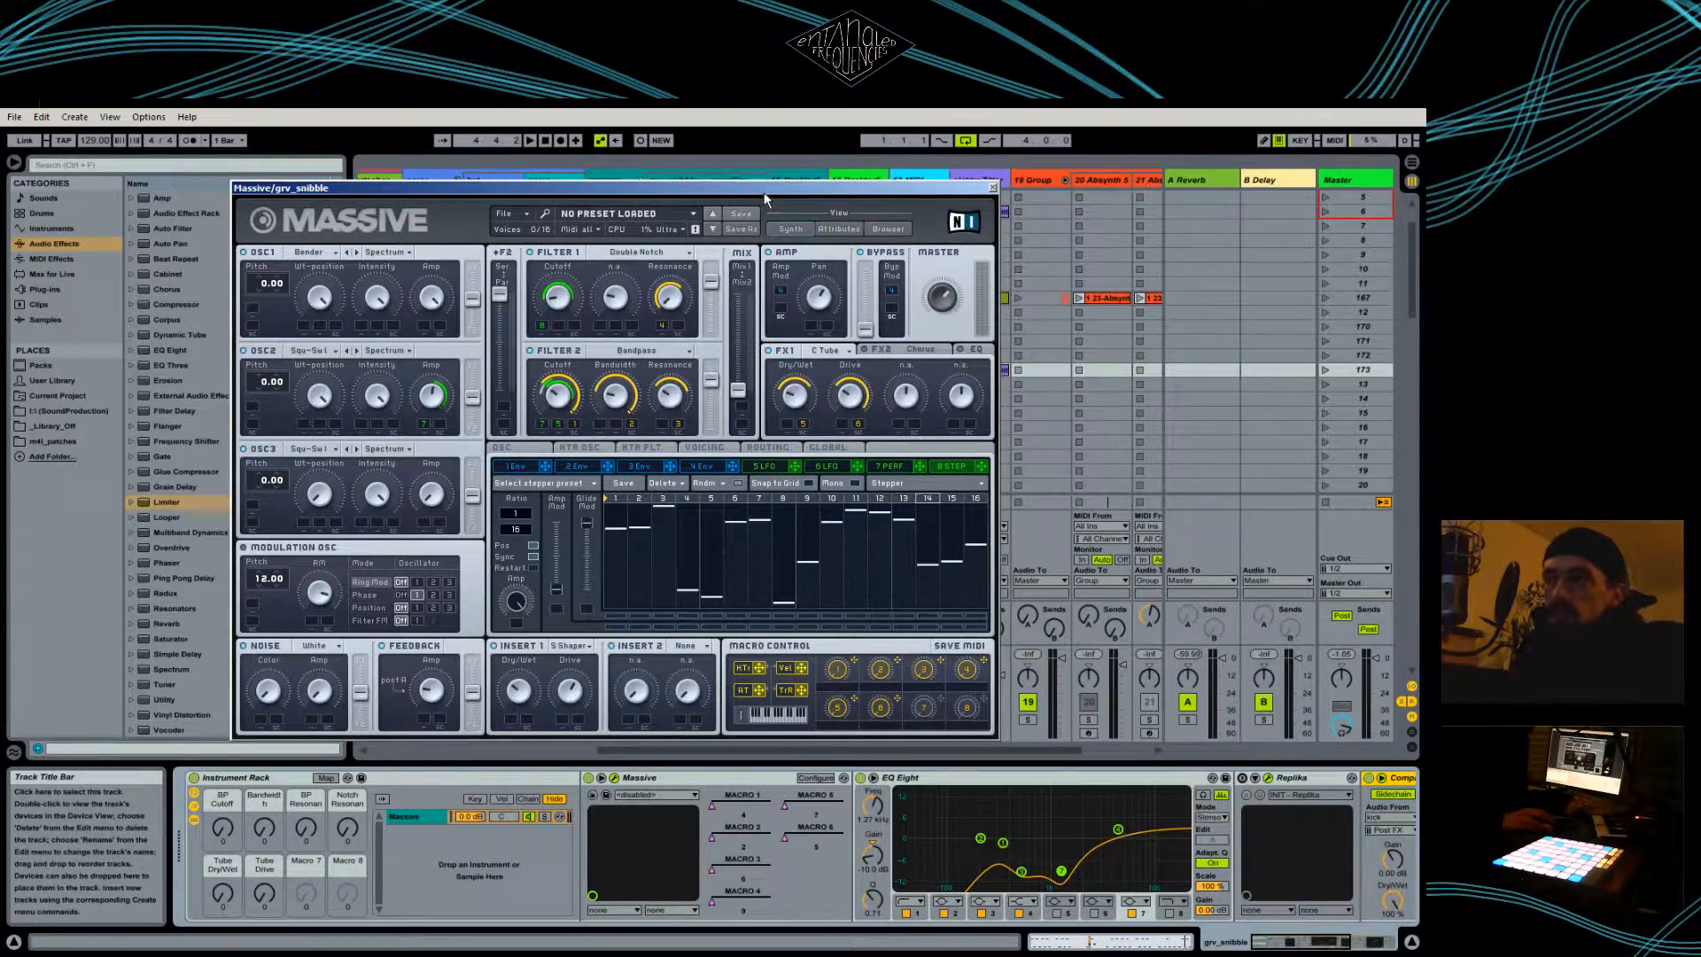
- Play the scene 173 grv_snibble clip beside the Massive window and audition the BP Cutoff macro, returning it to zero before stopping playback
drag(827, 192, 1330, 227)
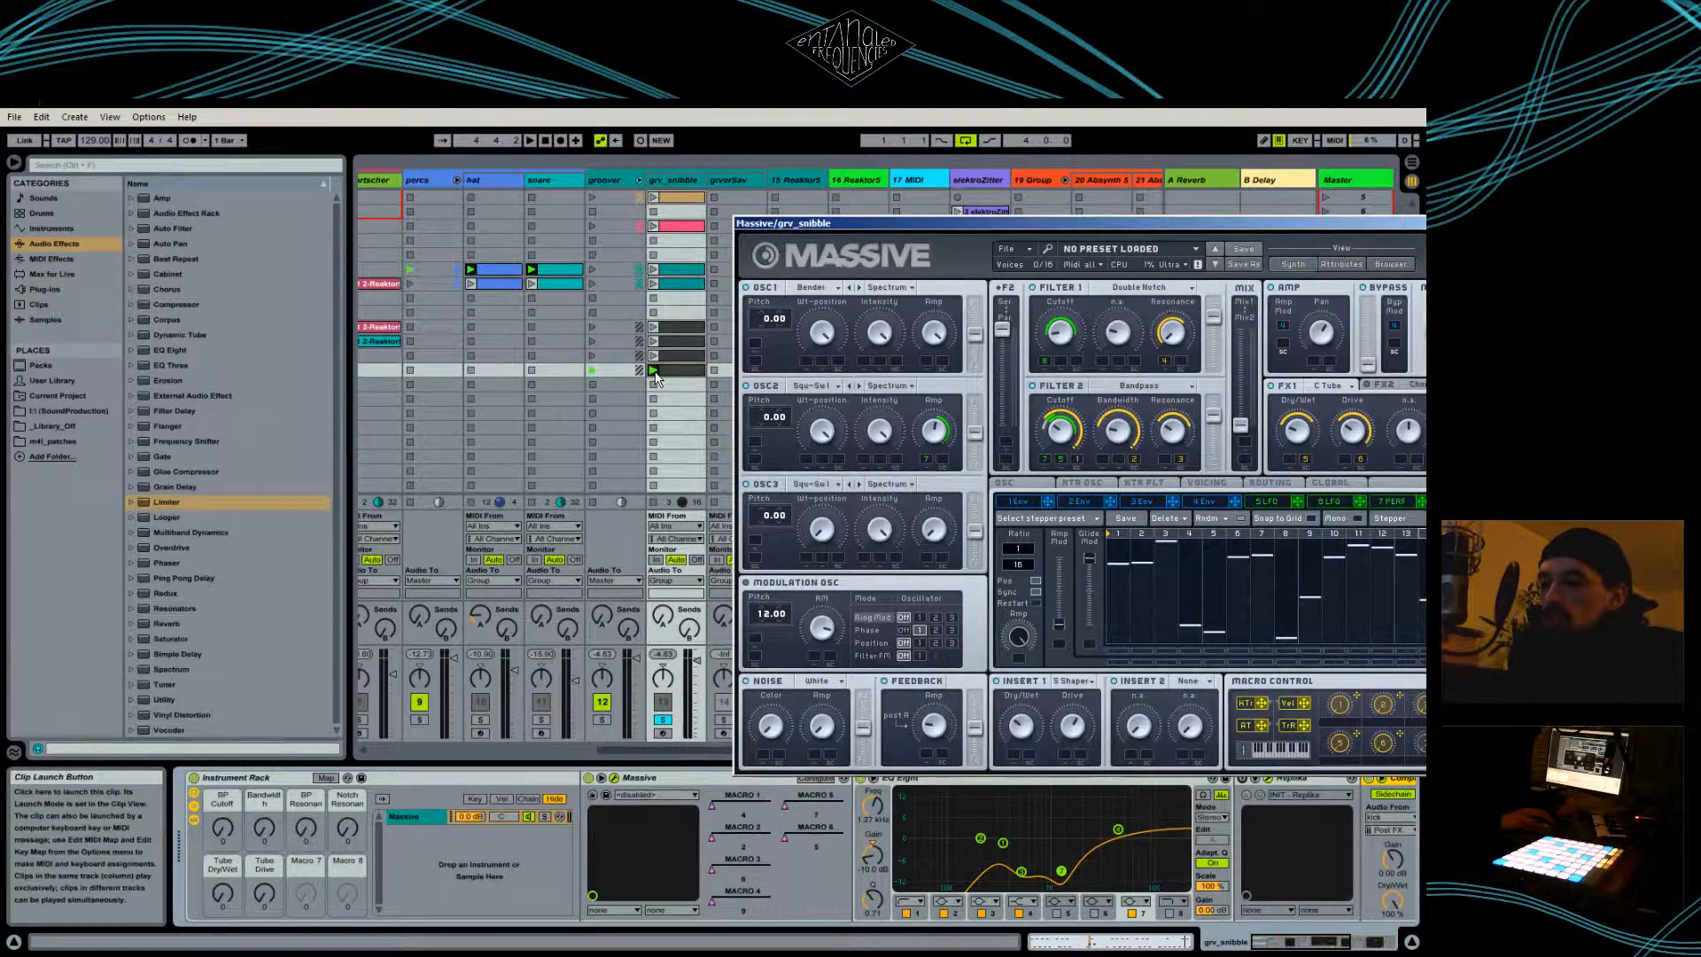
drag(953, 225, 649, 169)
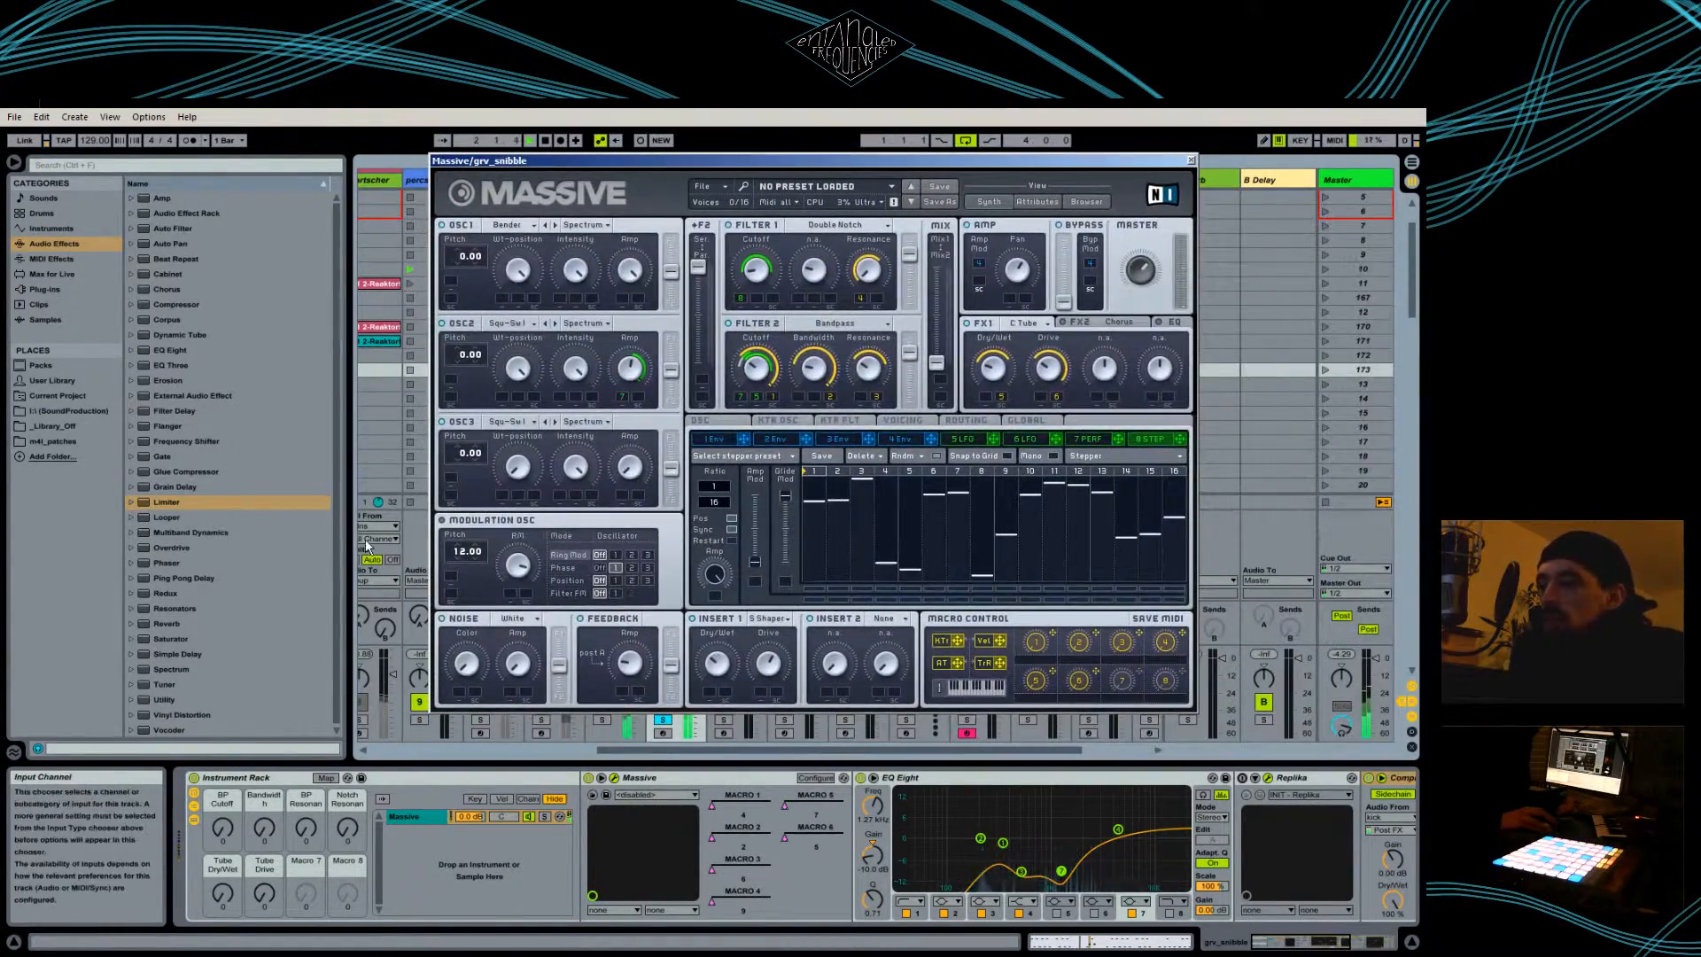
click(222, 831)
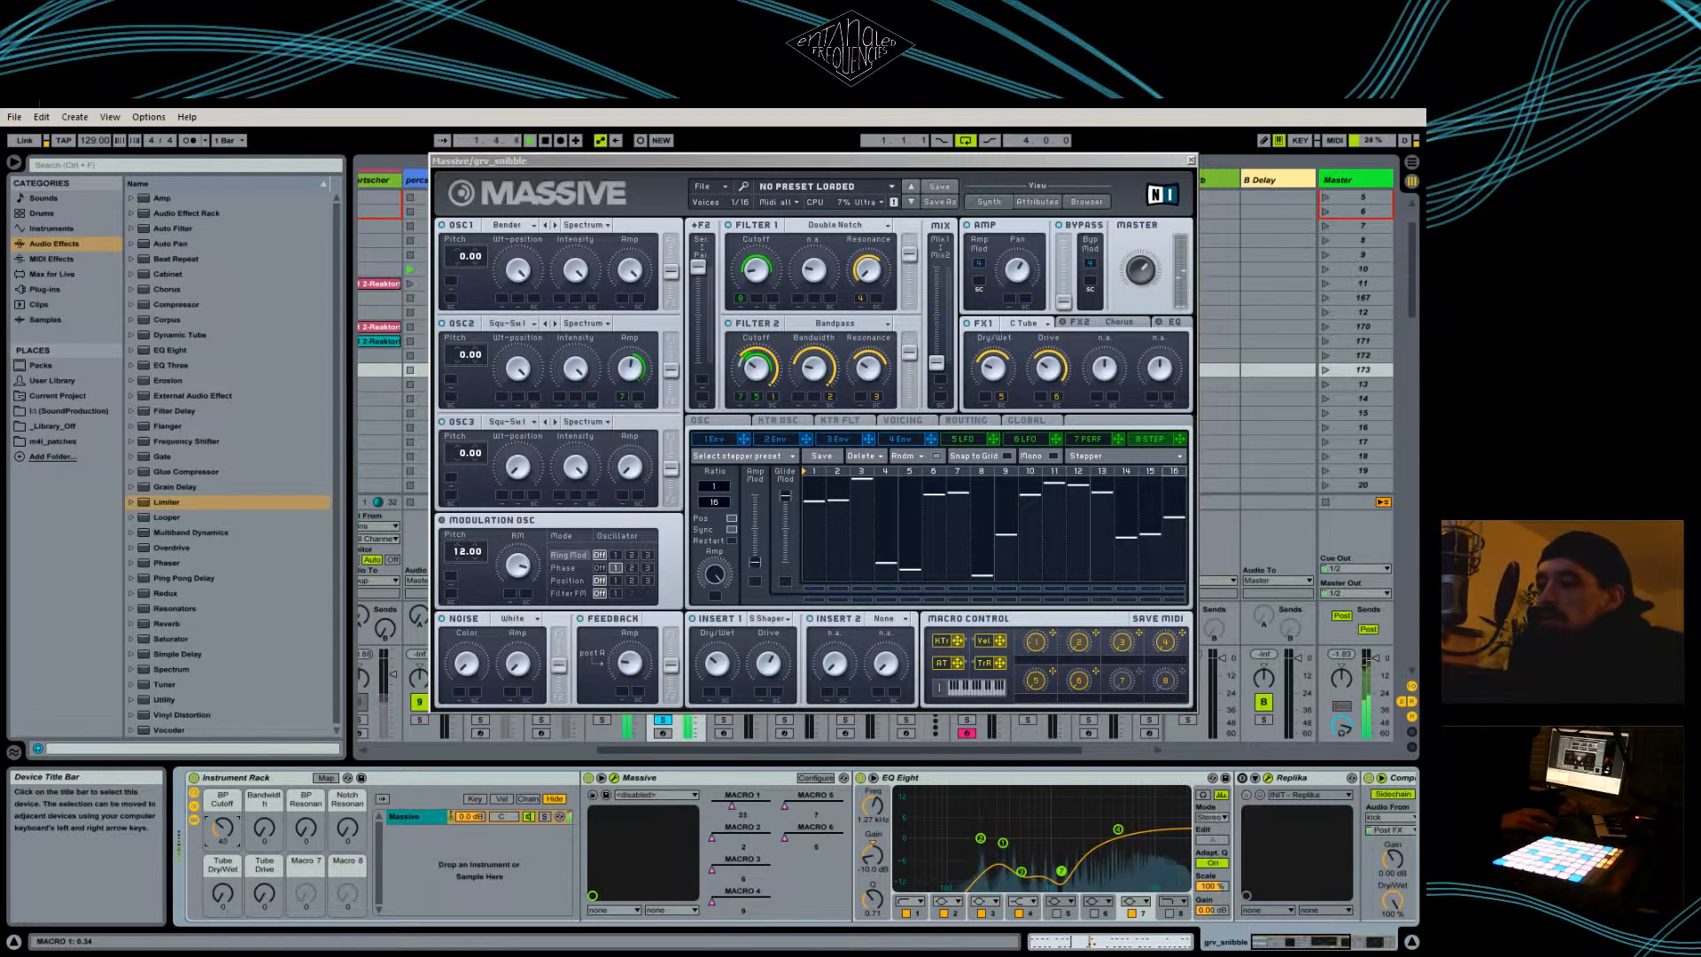
mouse_move(221, 831)
mouse_down()
mouse_move(221, 769)
mouse_move(221, 837)
mouse_up()
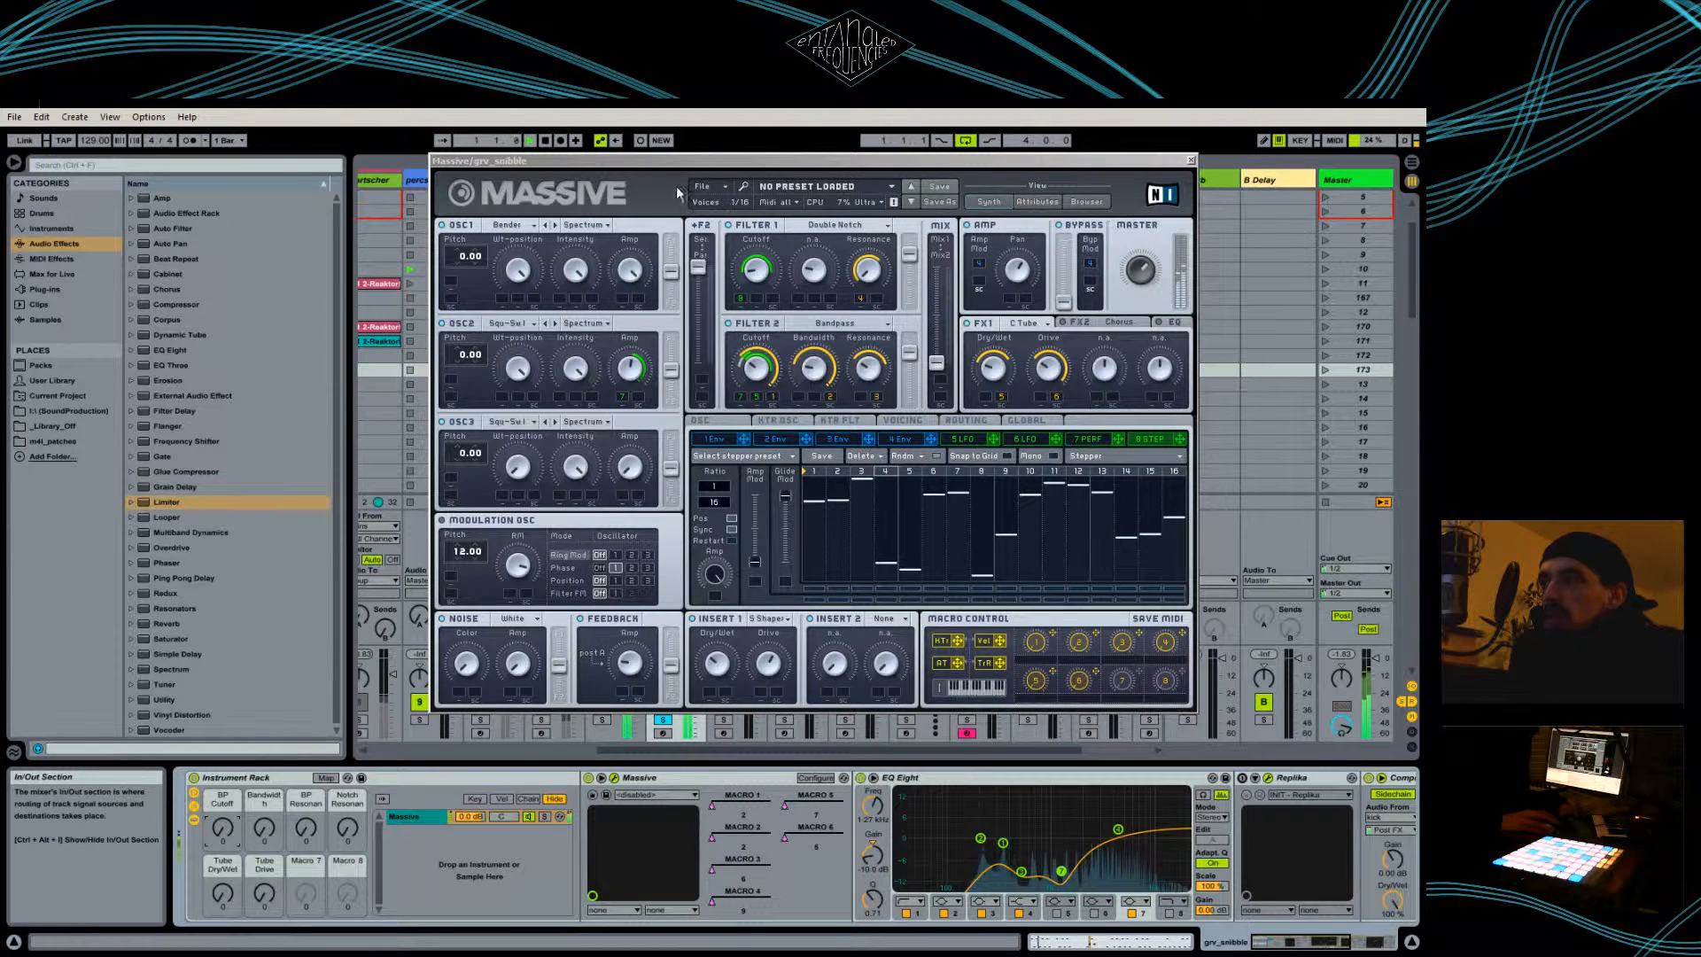
click(544, 140)
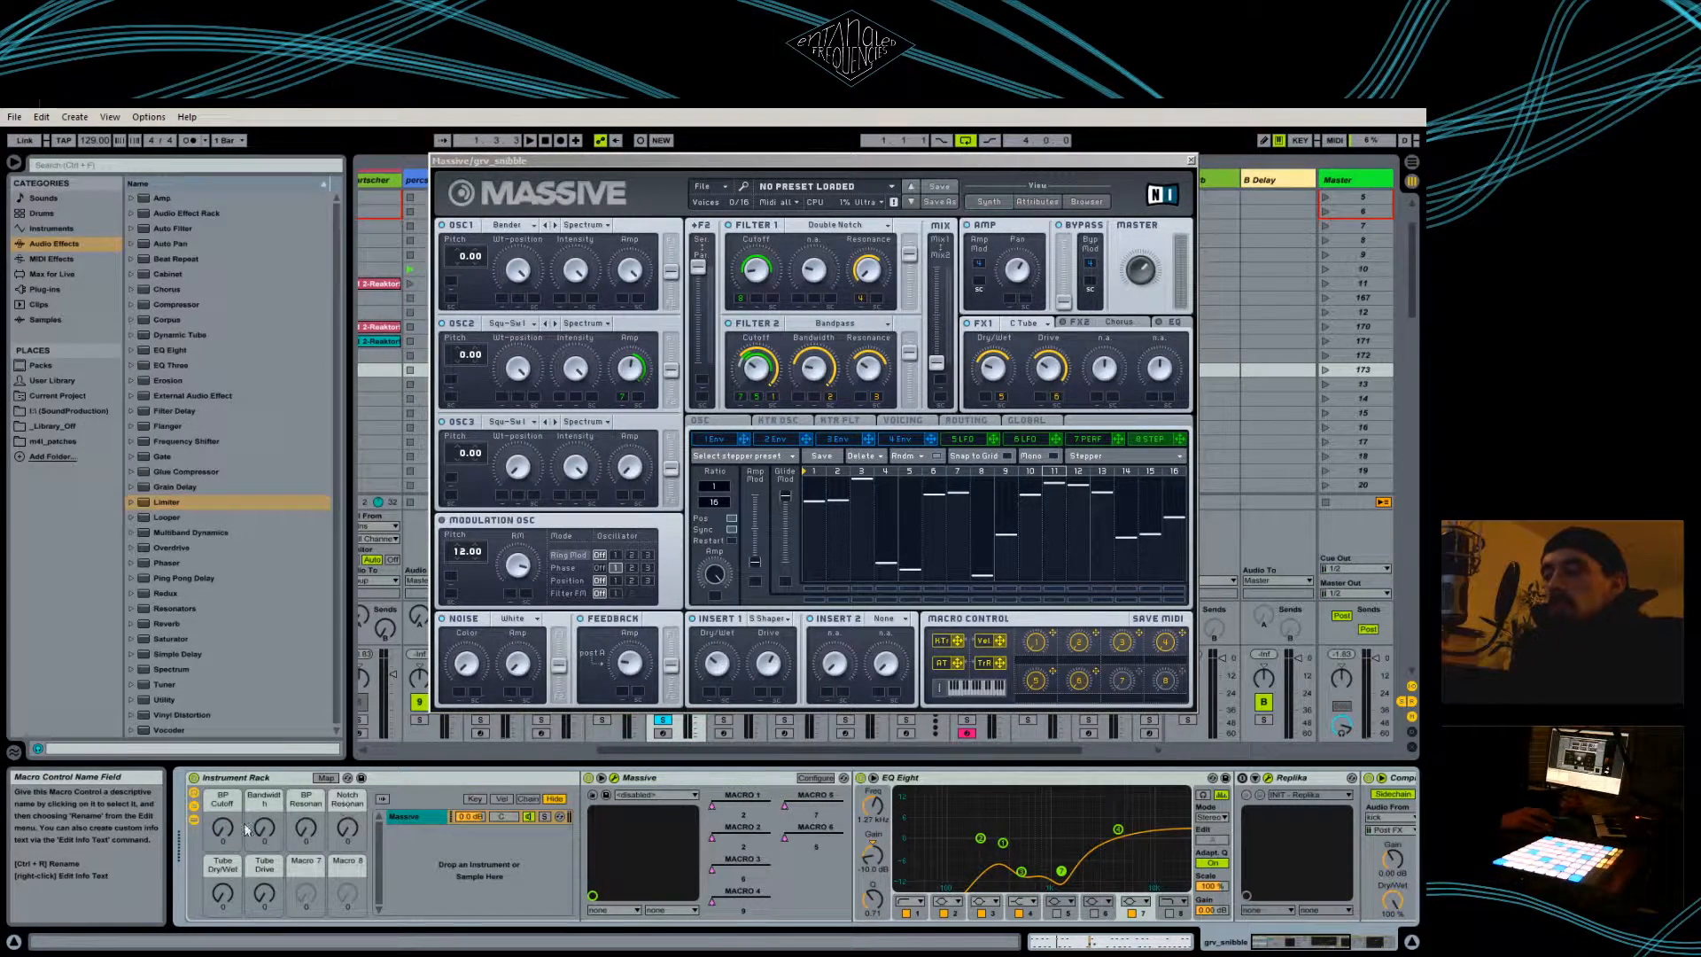
- Audition the Bandwidth macro's effect on the groove during playback, and return it to zero
click(532, 141)
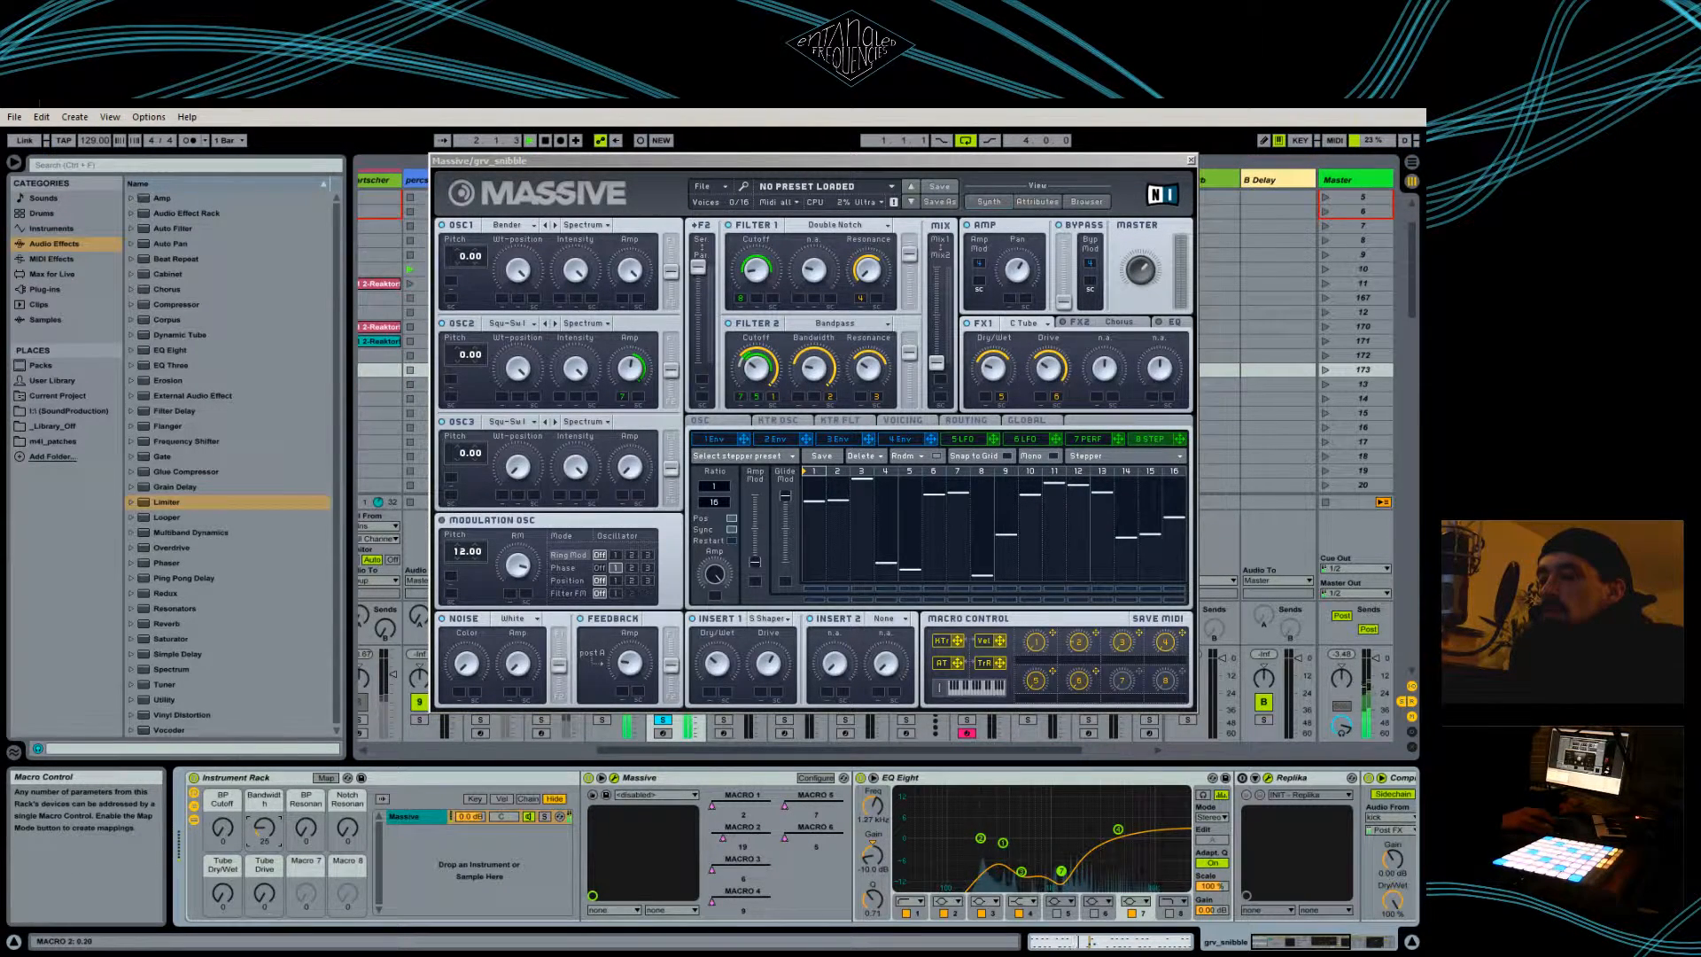
mouse_move(264, 828)
mouse_down()
mouse_move(264, 753)
mouse_move(276, 836)
mouse_up()
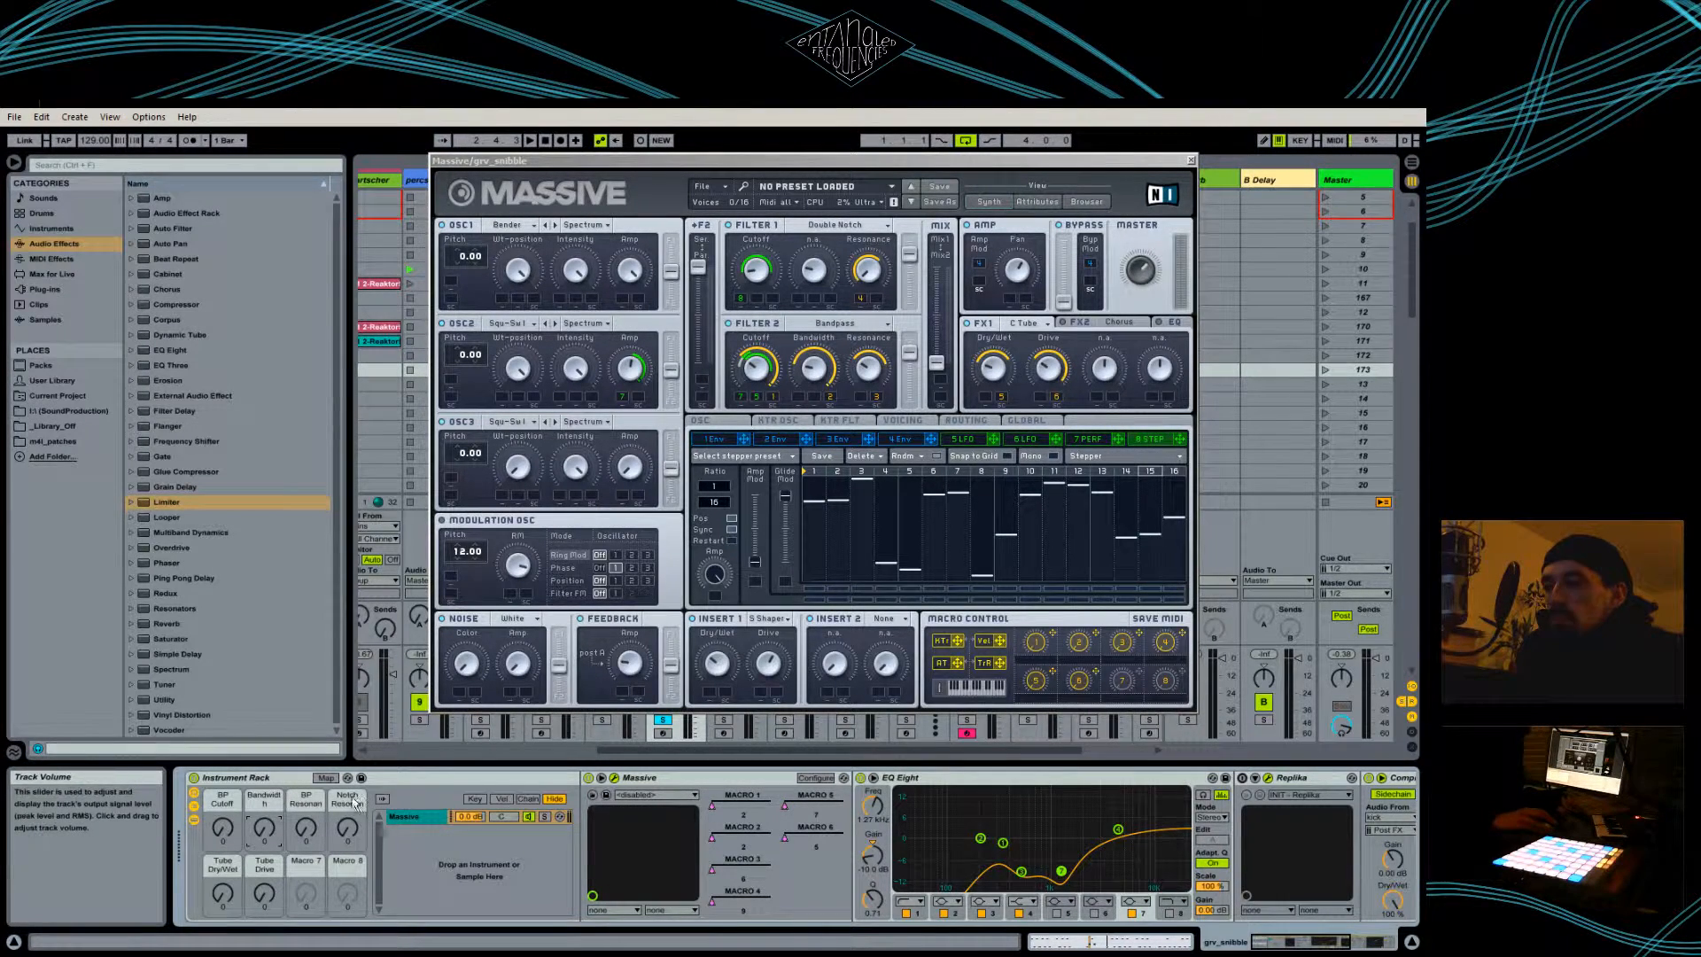
- Audition the BP Resonance macro with some Bandwidth during playback, and reset both macros to zero after stopping
click(531, 141)
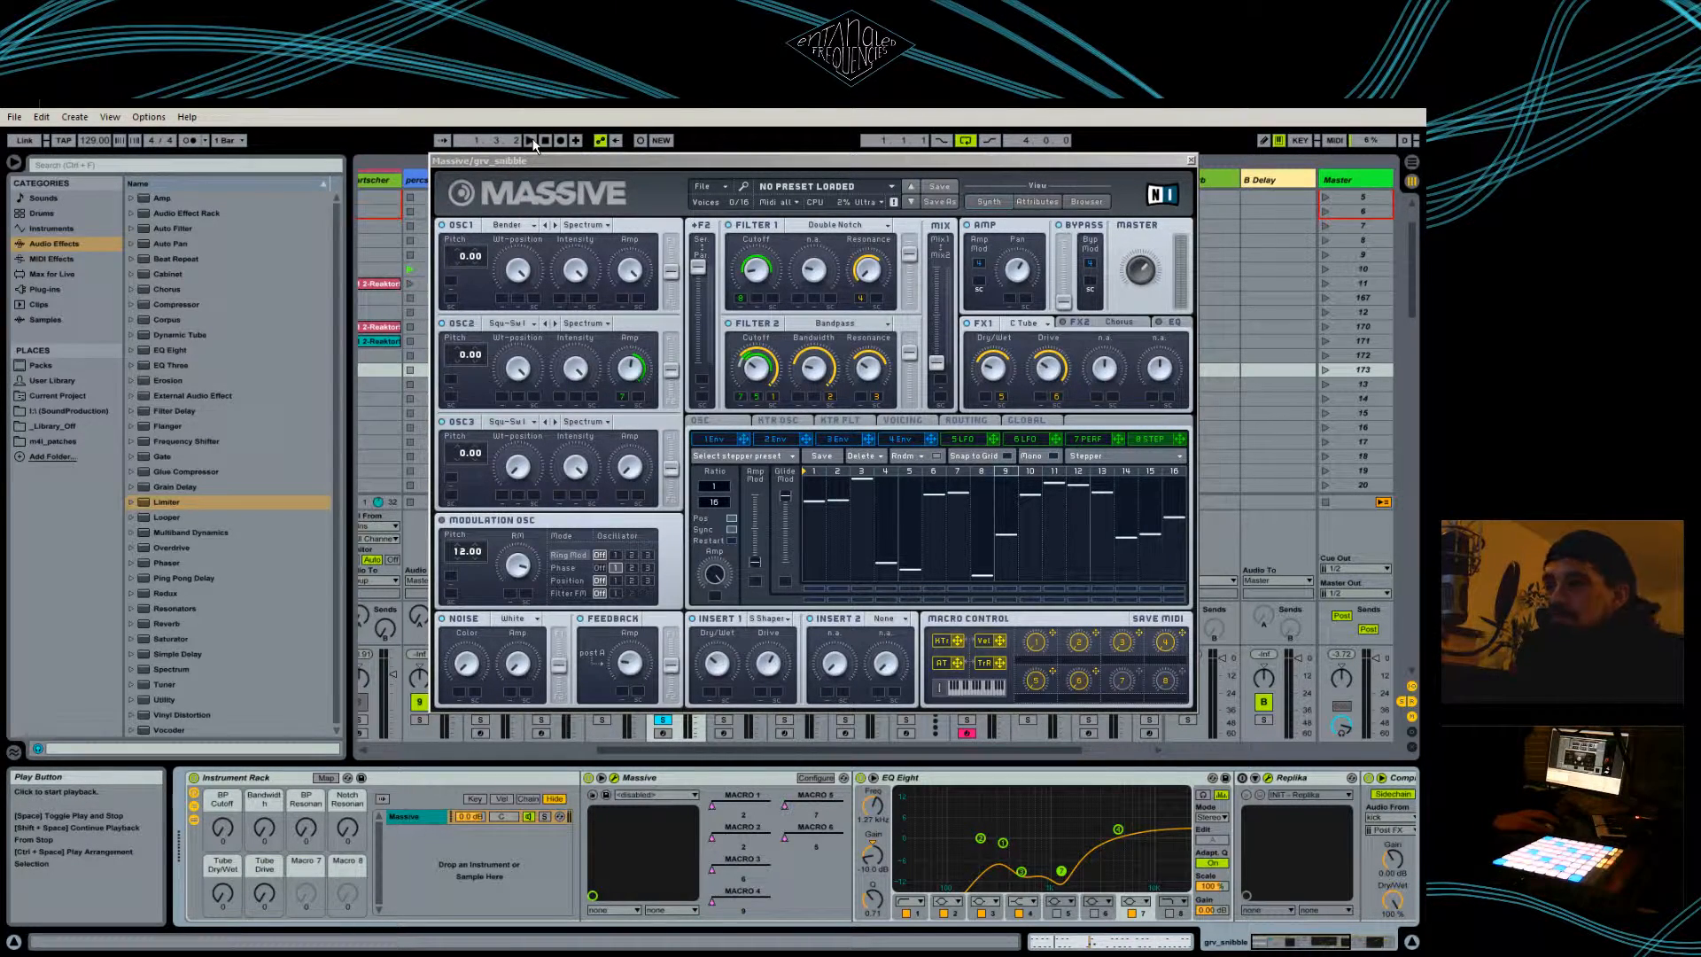
click(530, 140)
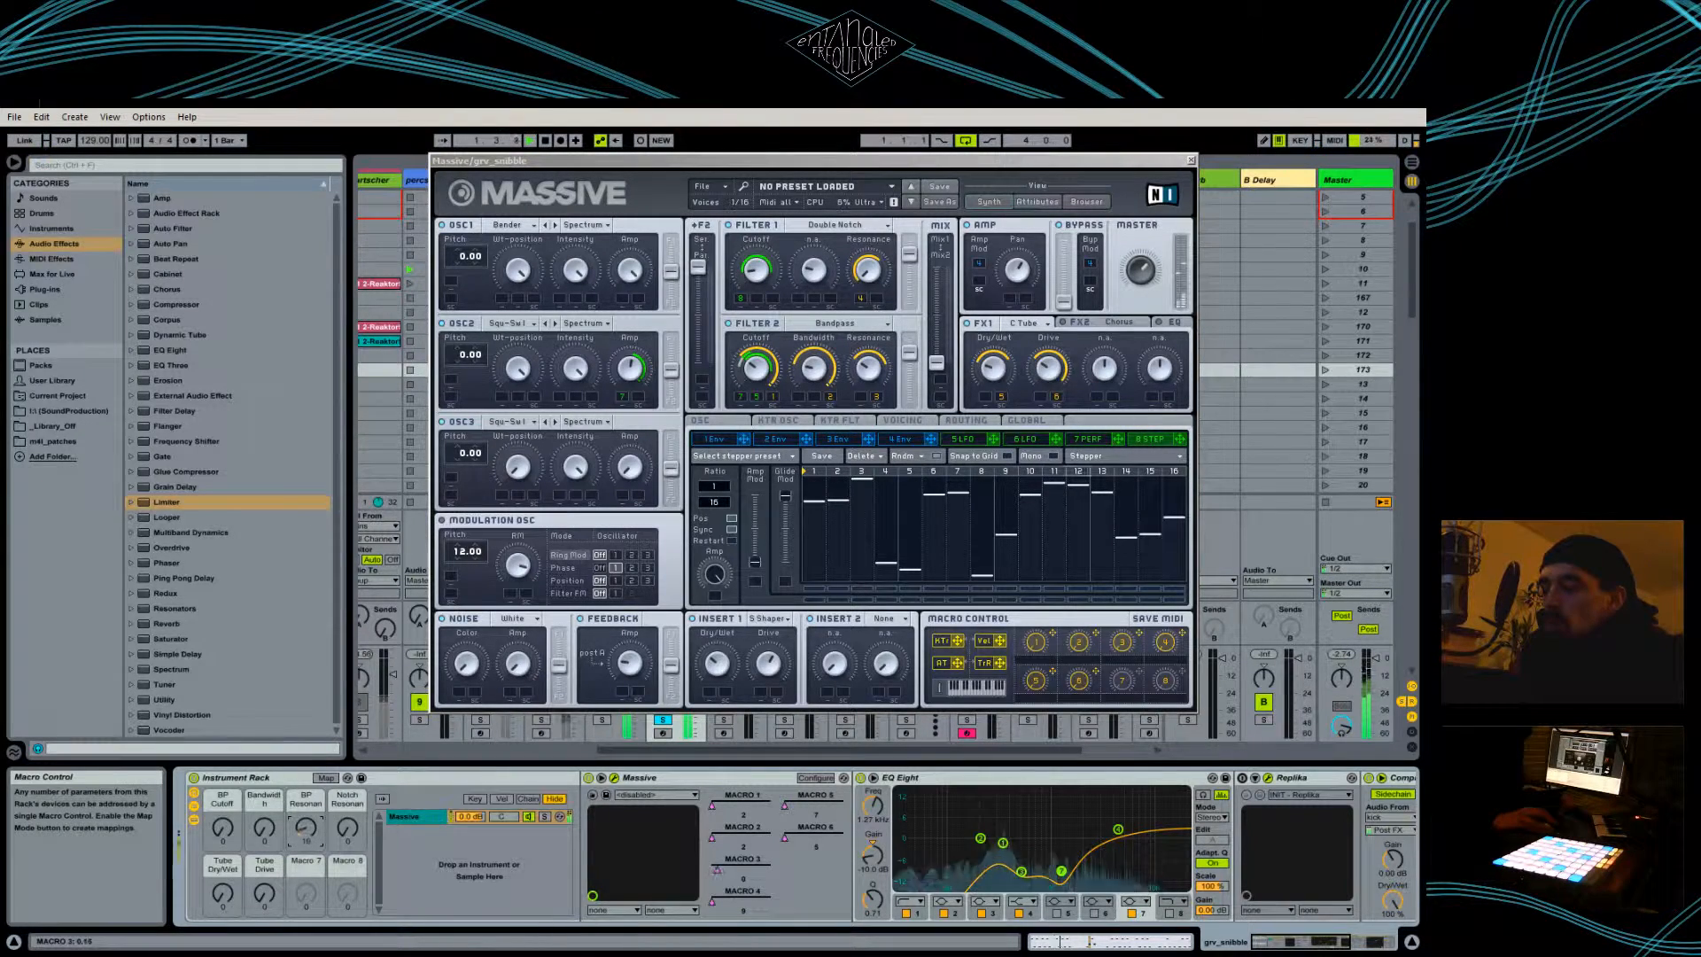
mouse_move(306, 828)
mouse_down()
mouse_move(306, 792)
mouse_move(264, 809)
mouse_move(306, 836)
mouse_up()
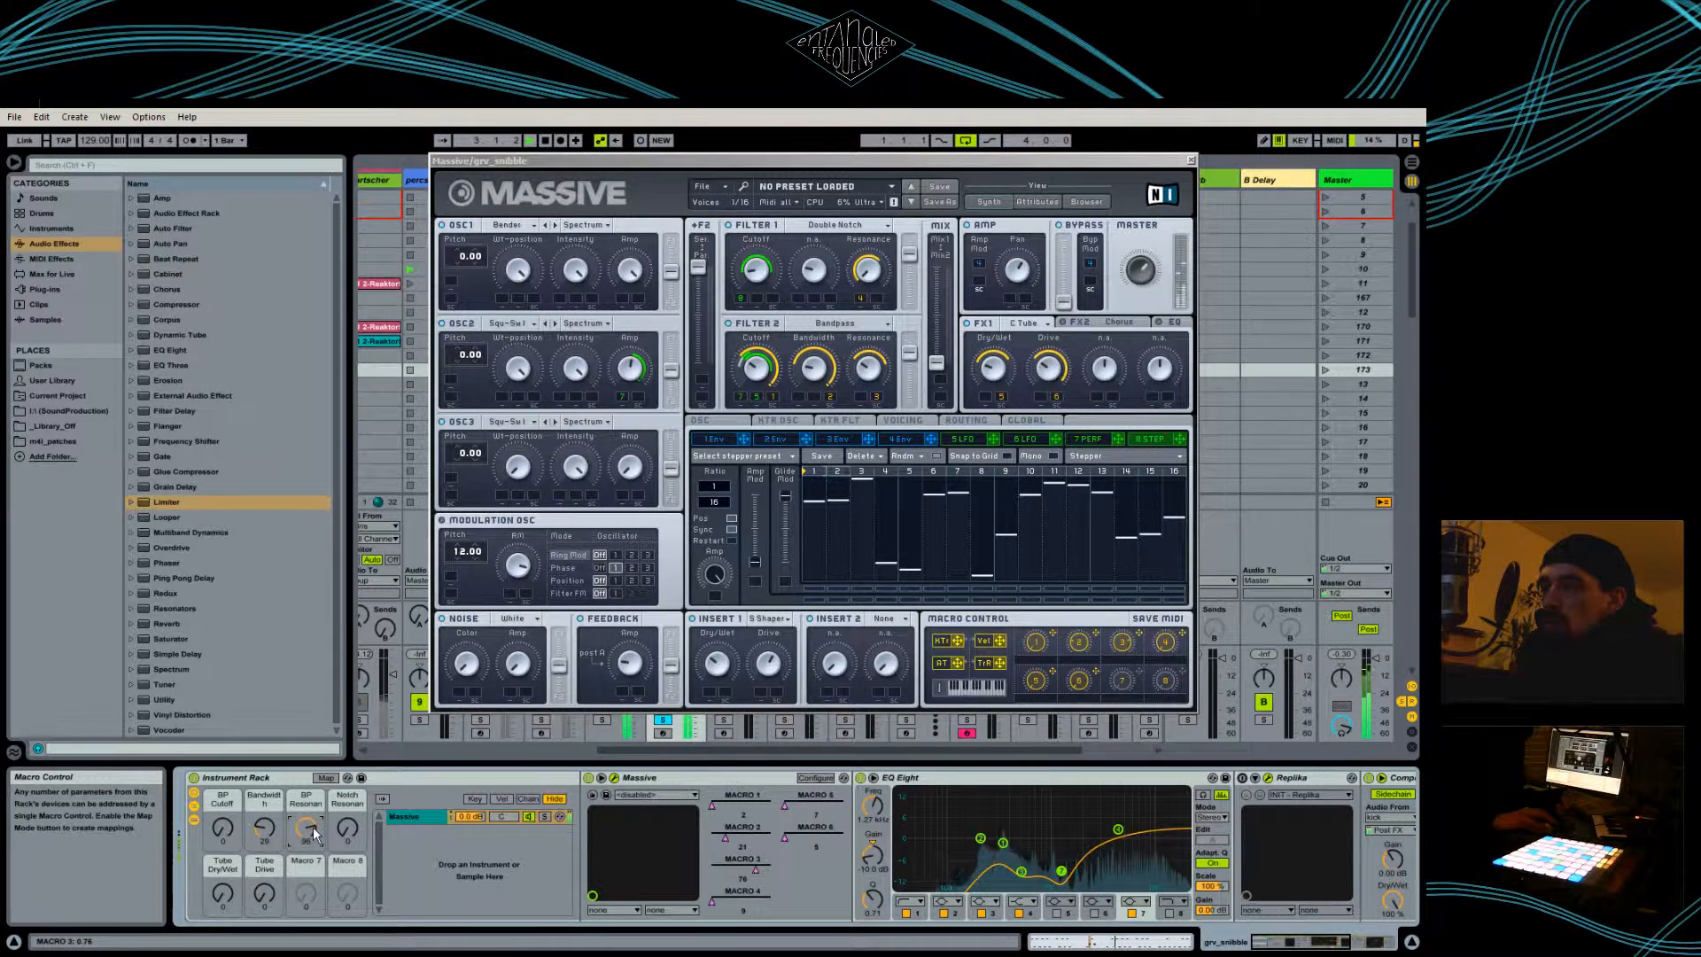
click(545, 140)
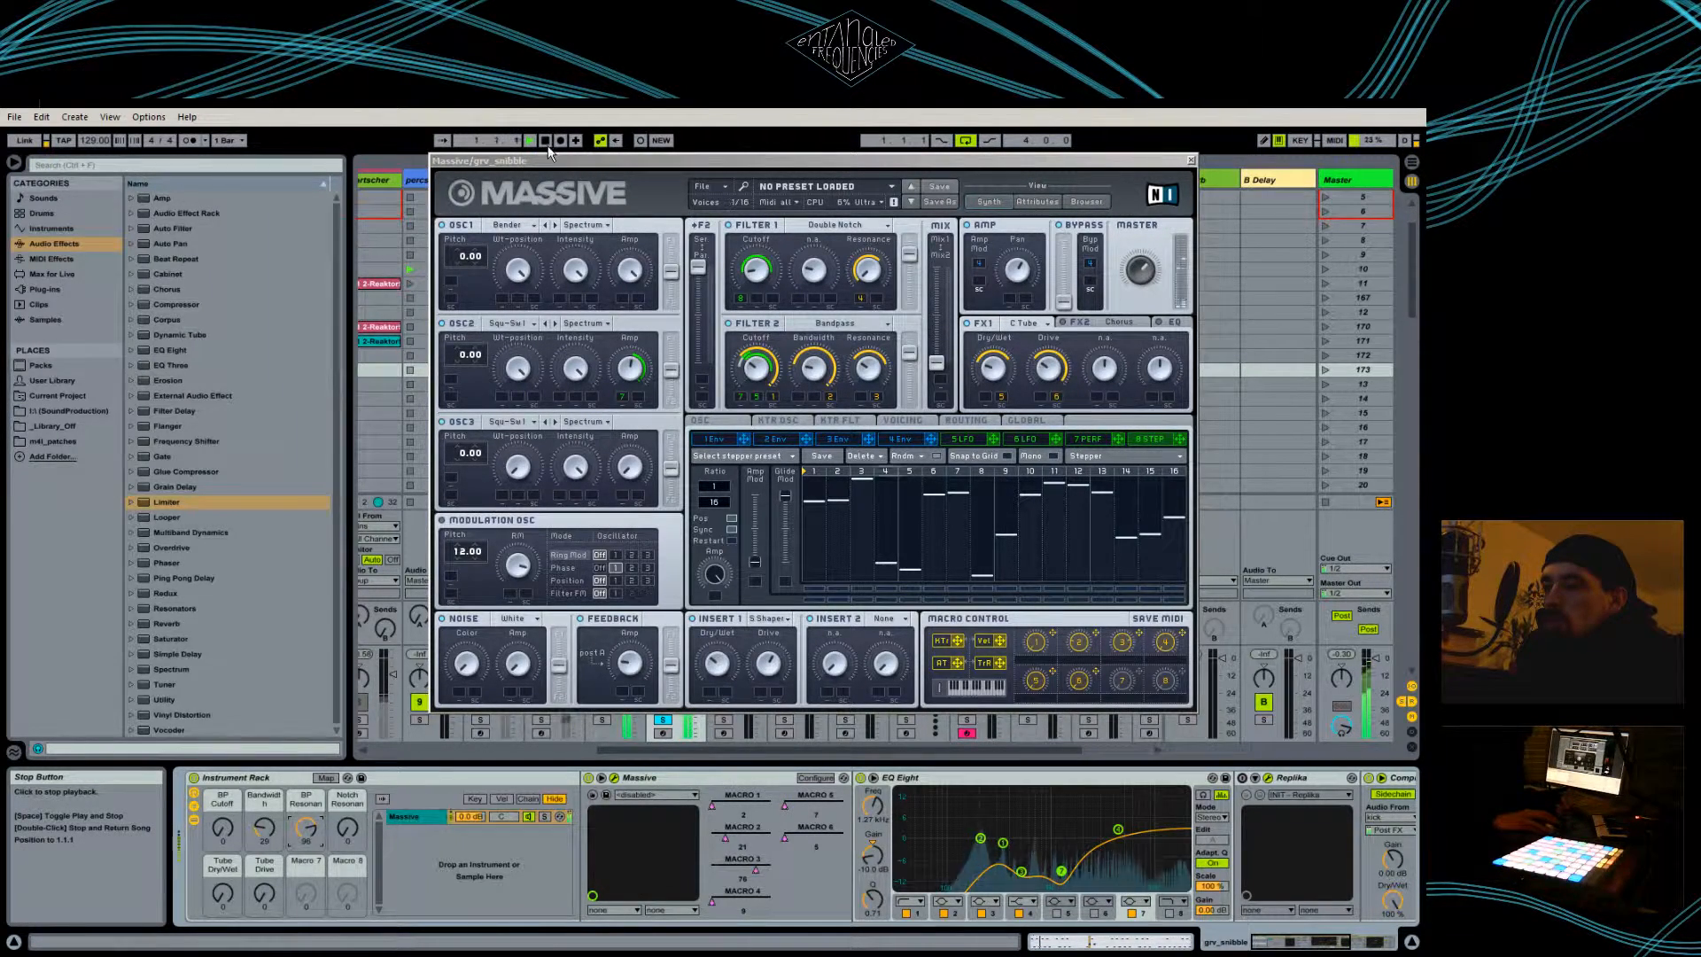
click(545, 140)
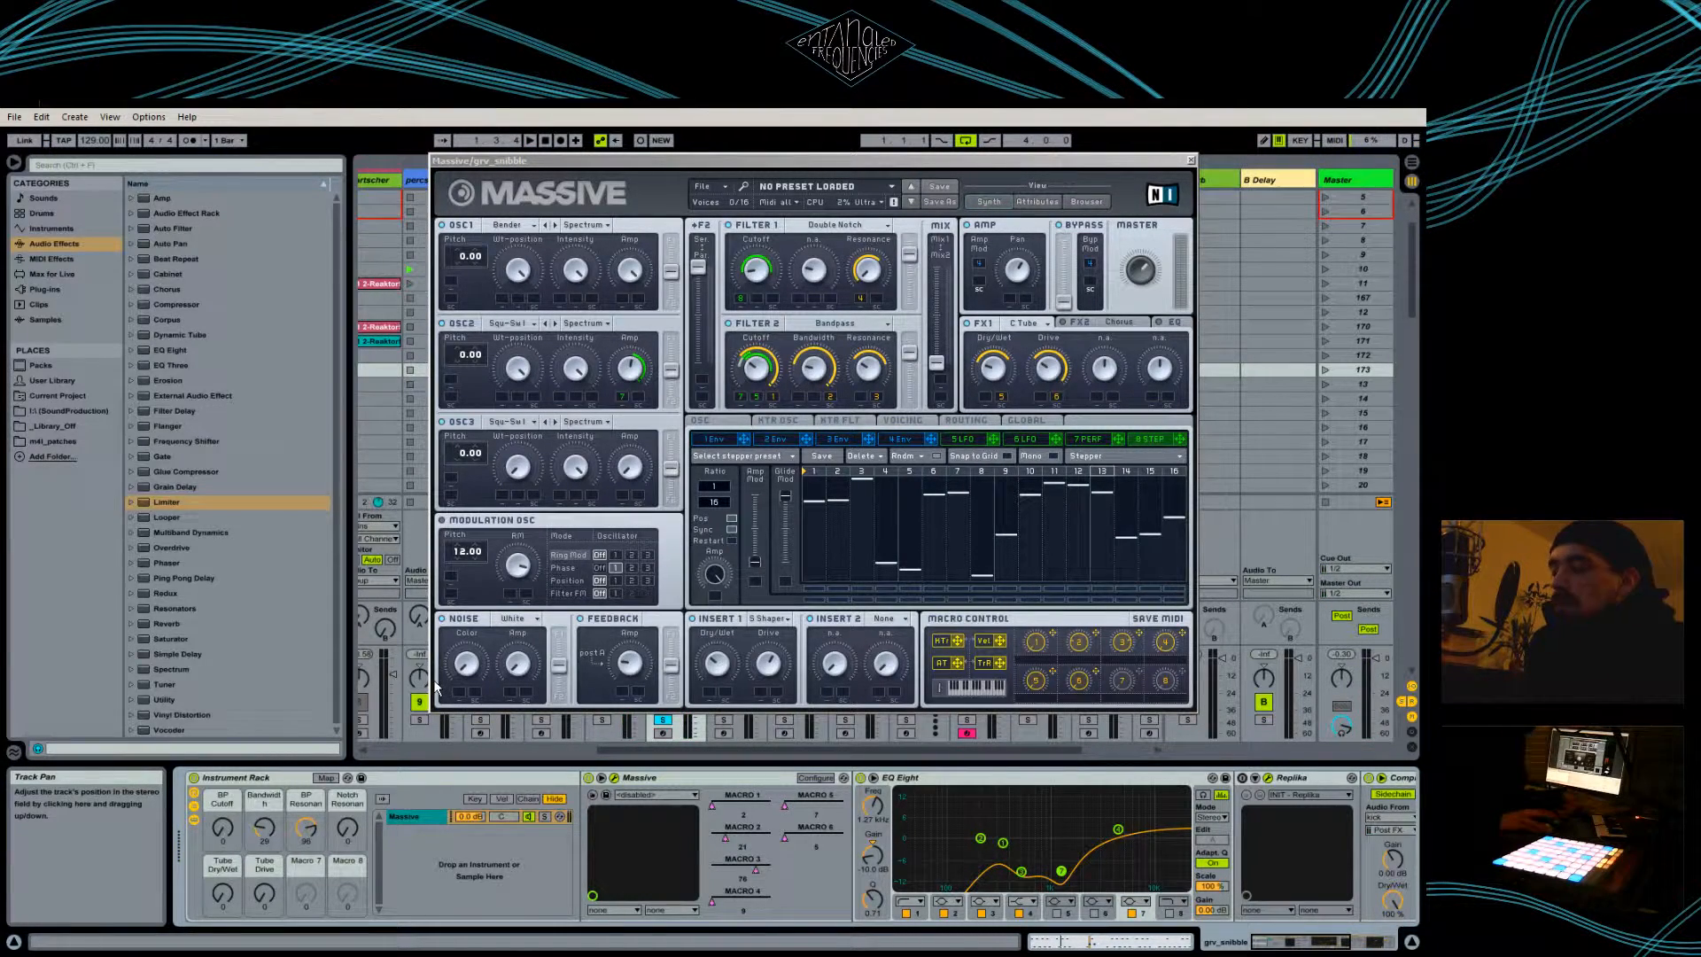
click(305, 828)
key(Delete)
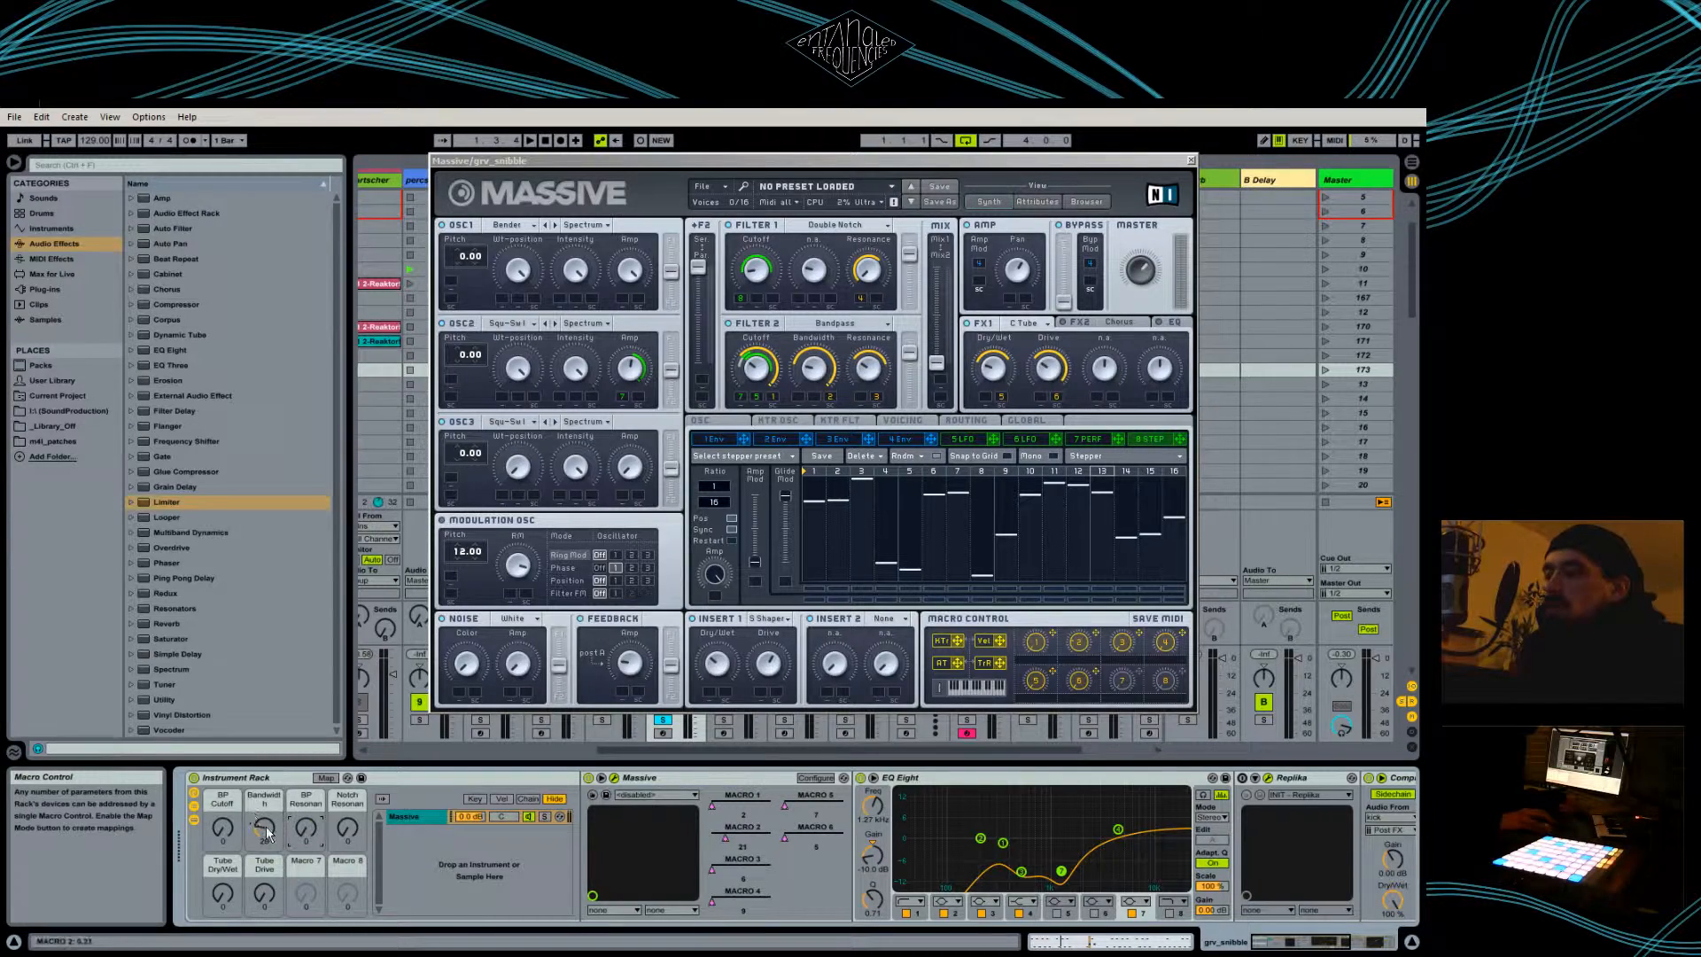
click(264, 828)
key(Delete)
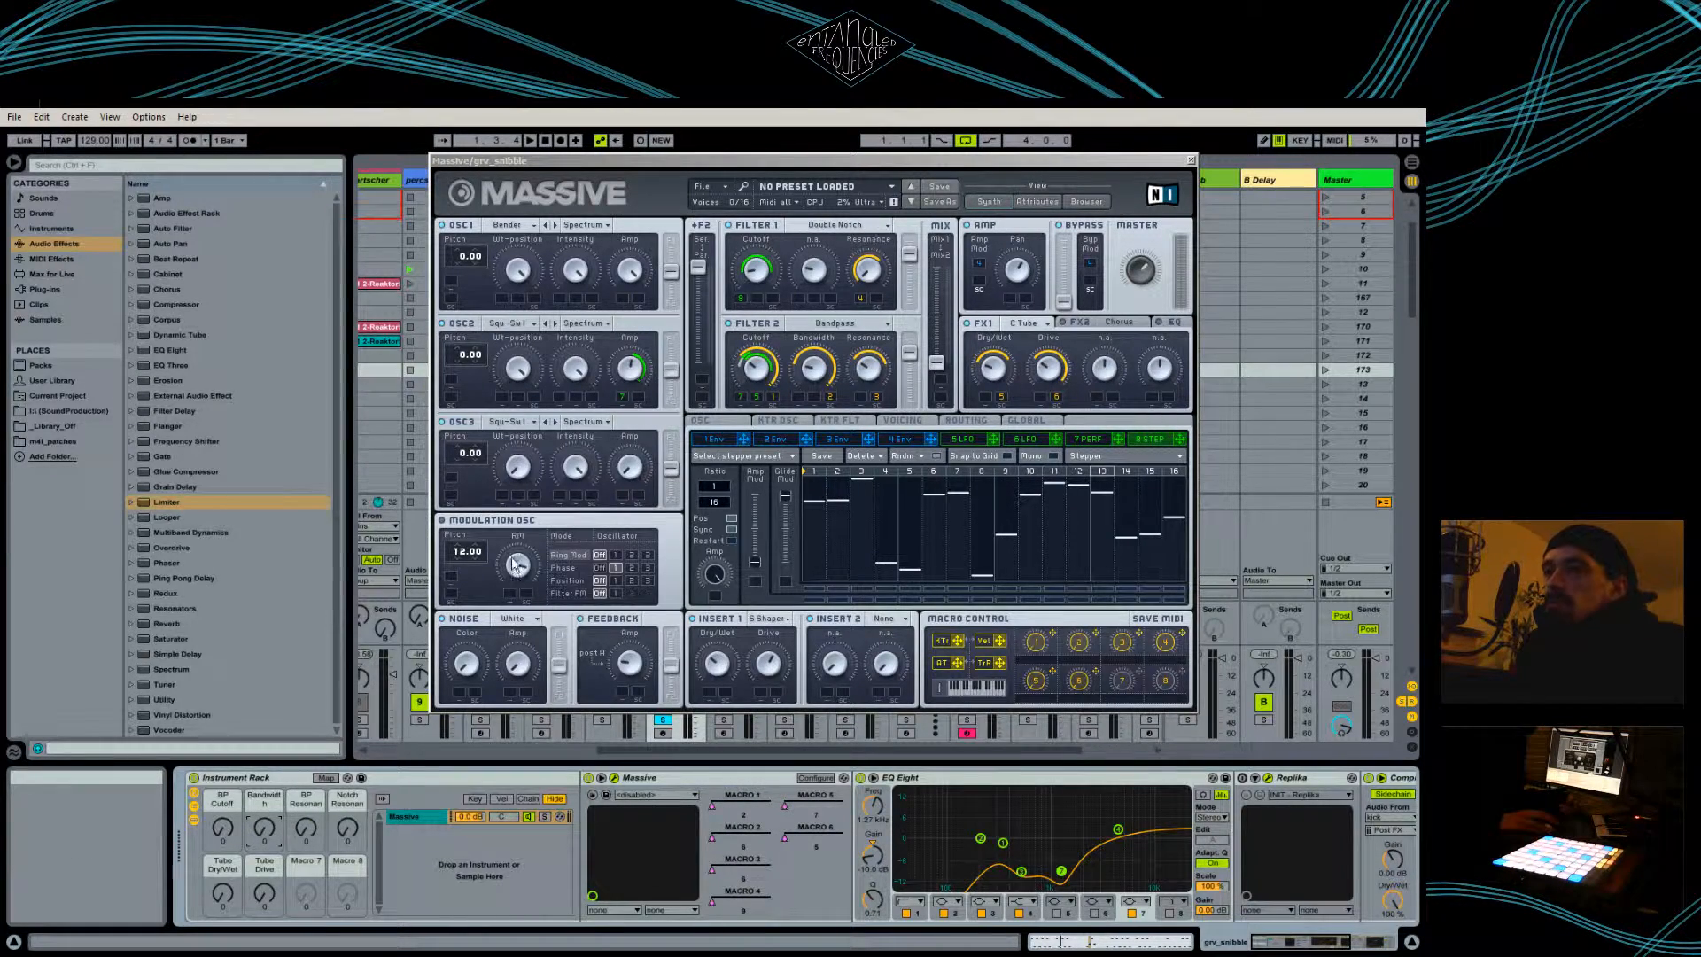
- Audition the Notch Resonance macro up to about 114 during playback, and reset it to zero after stopping
drag(556, 160, 634, 214)
click(527, 140)
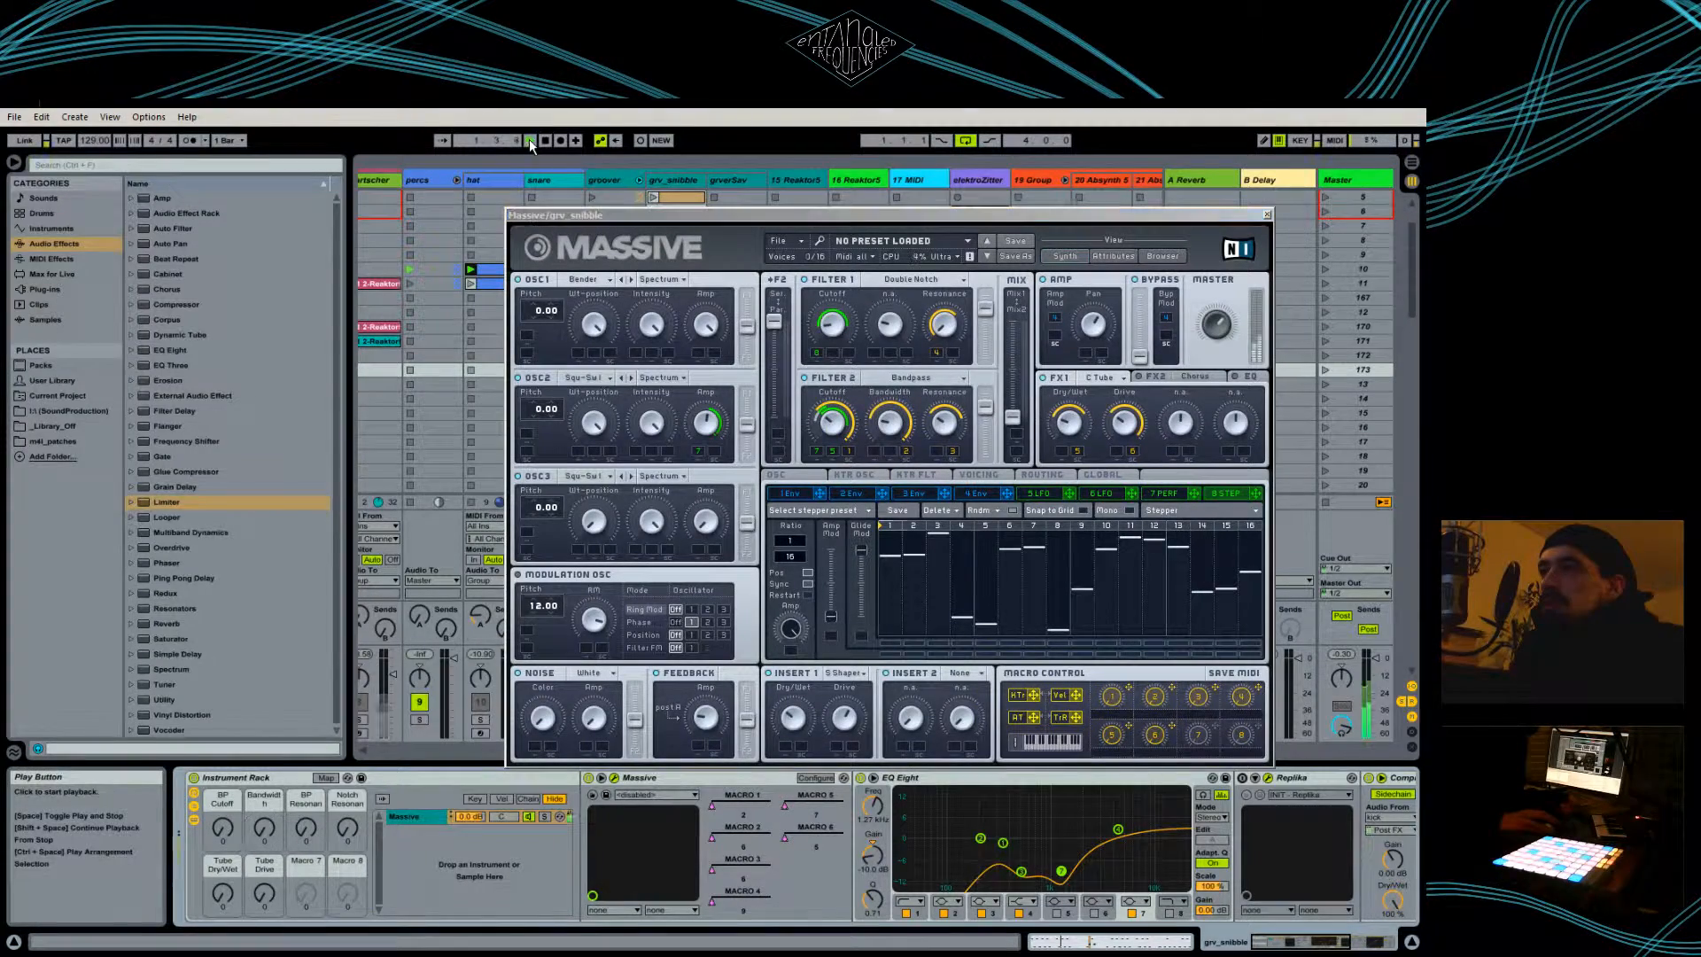
drag(348, 828, 347, 784)
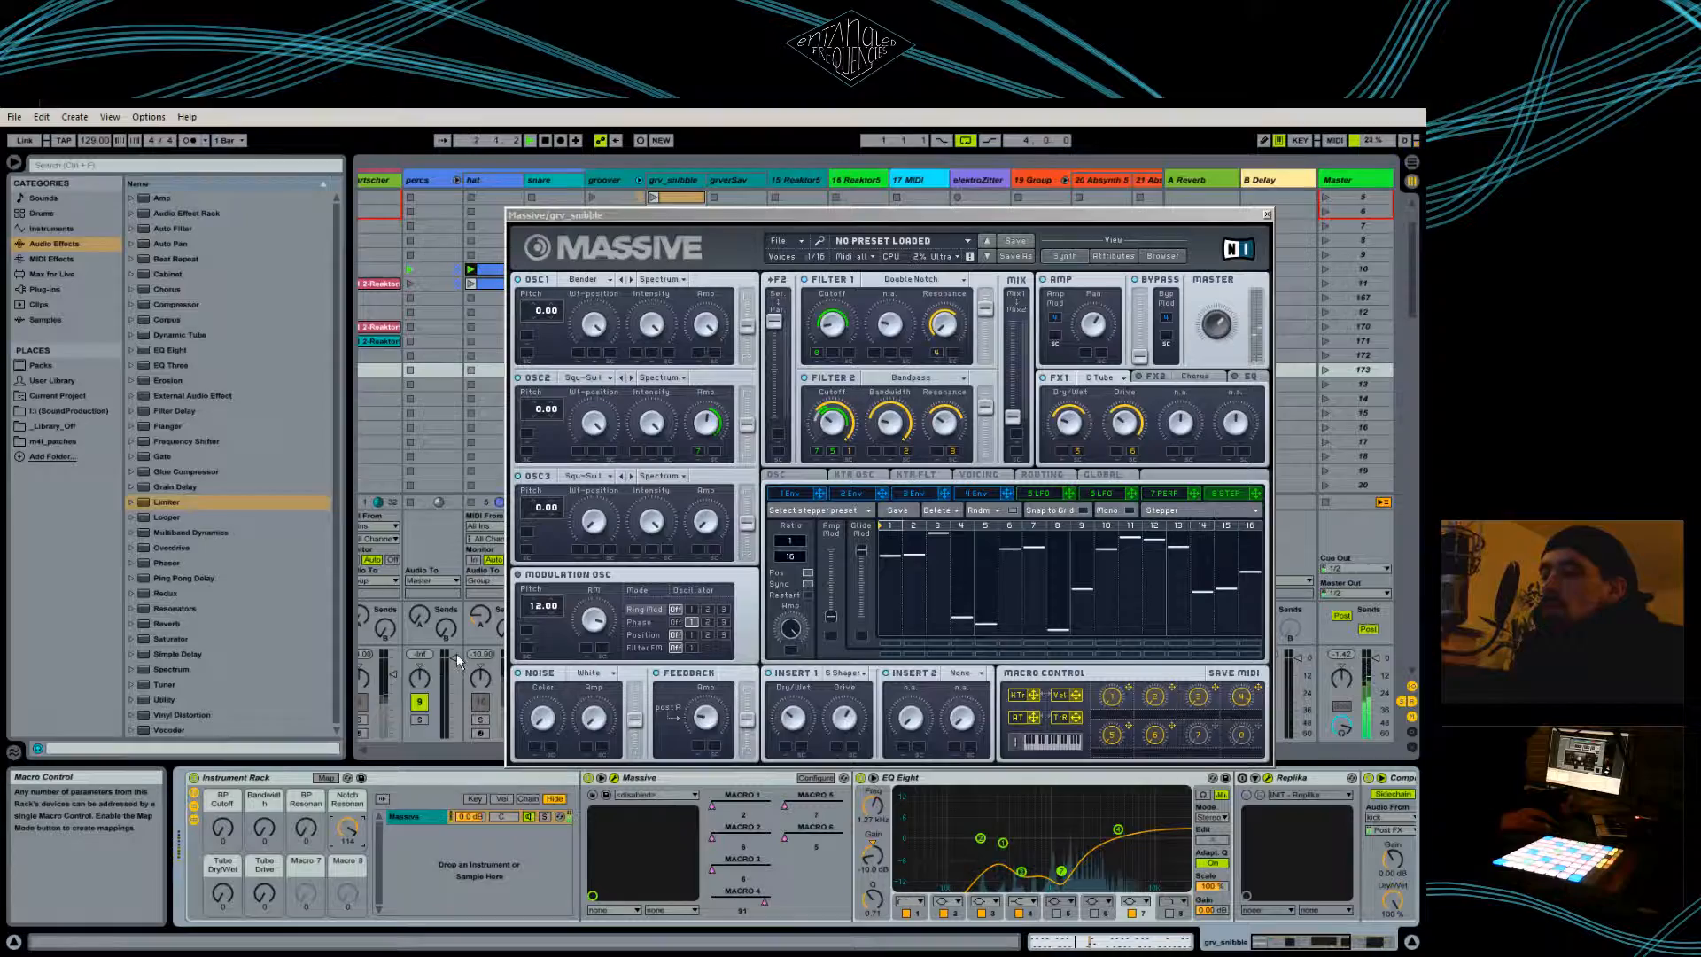
click(545, 140)
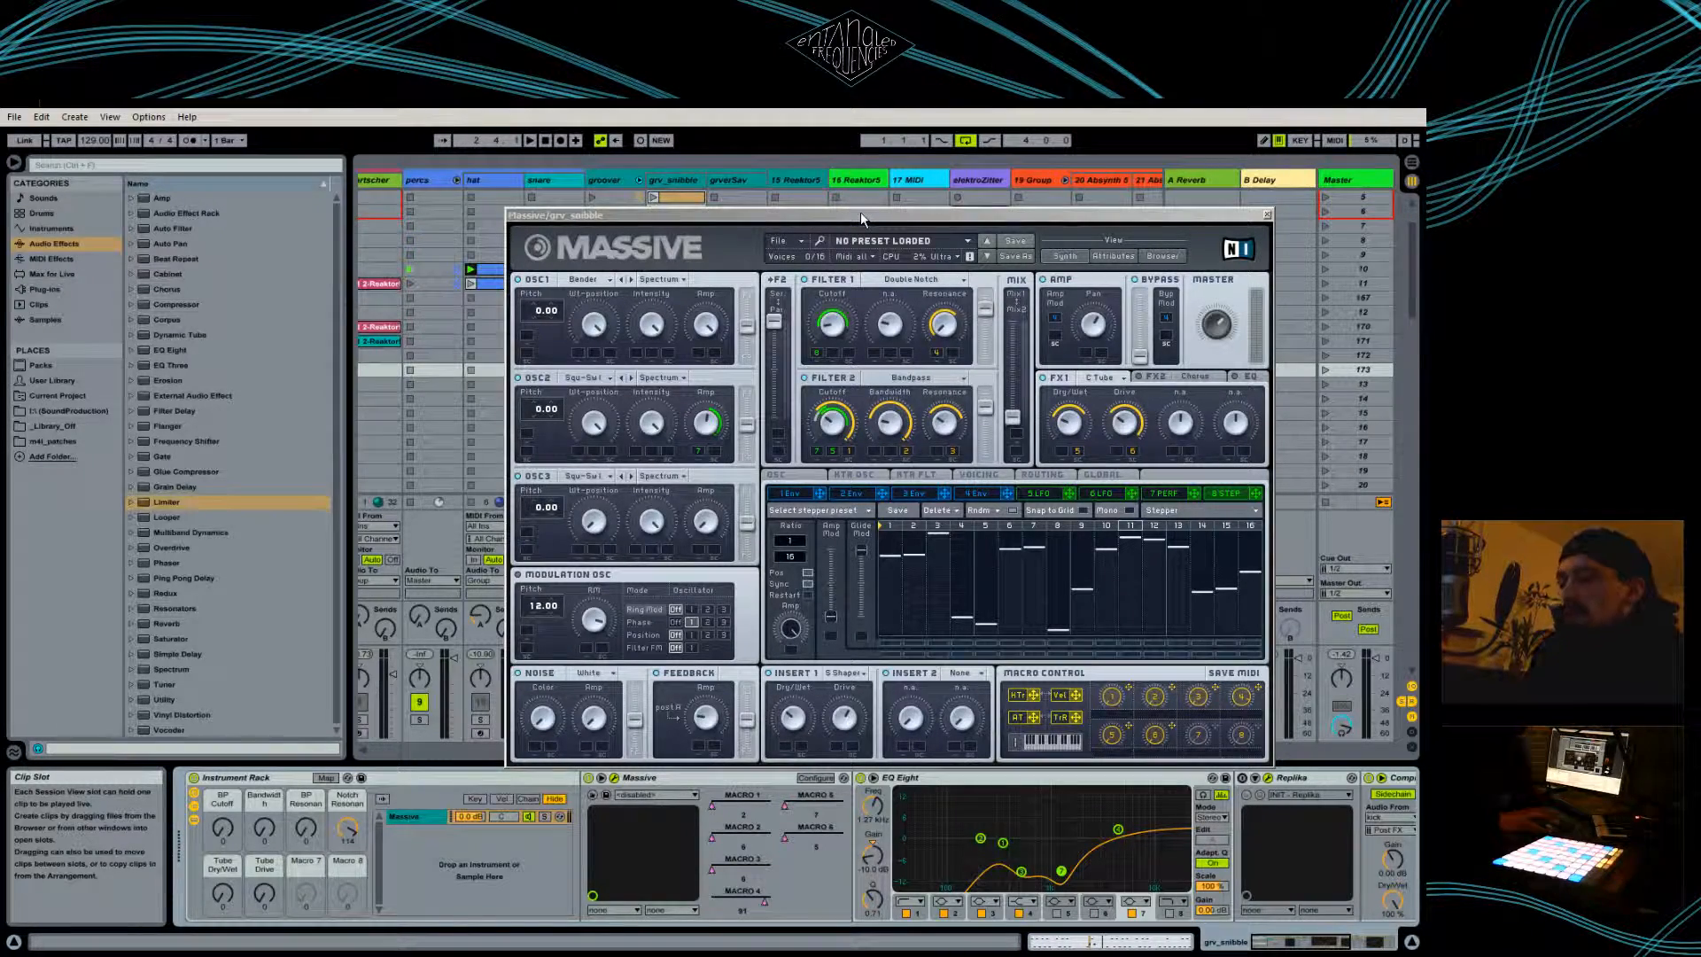
click(339, 828)
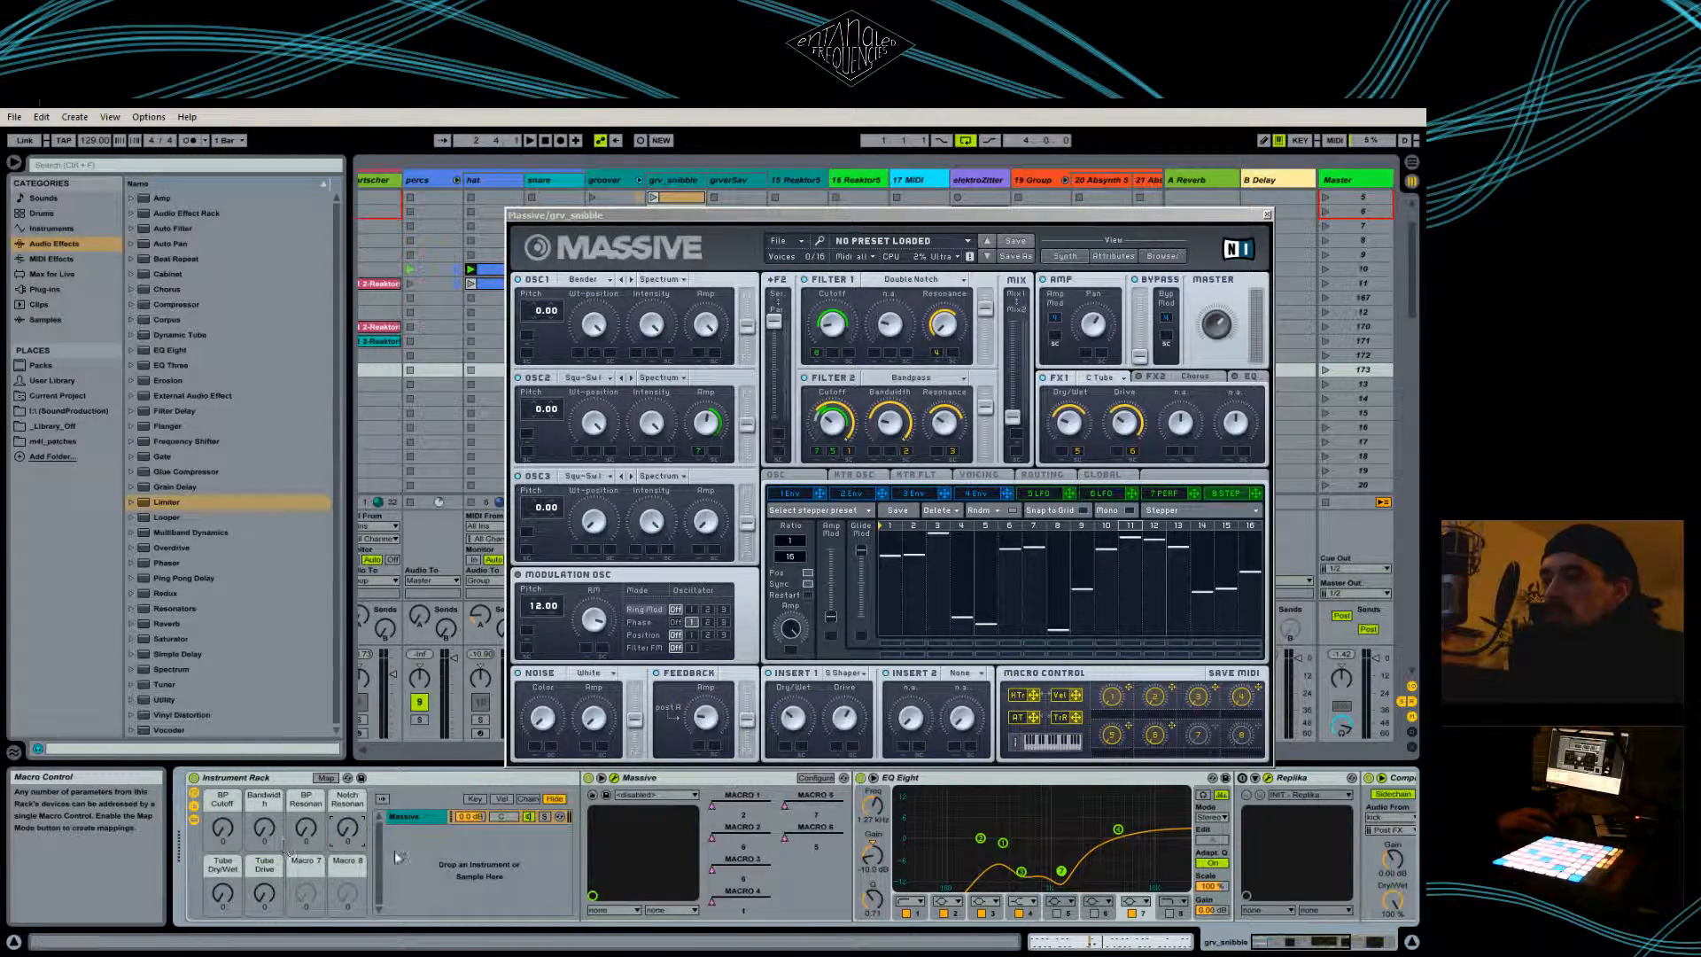
- Move the Massive window off the Session View to uncover the tracks and mixer
click(1138, 217)
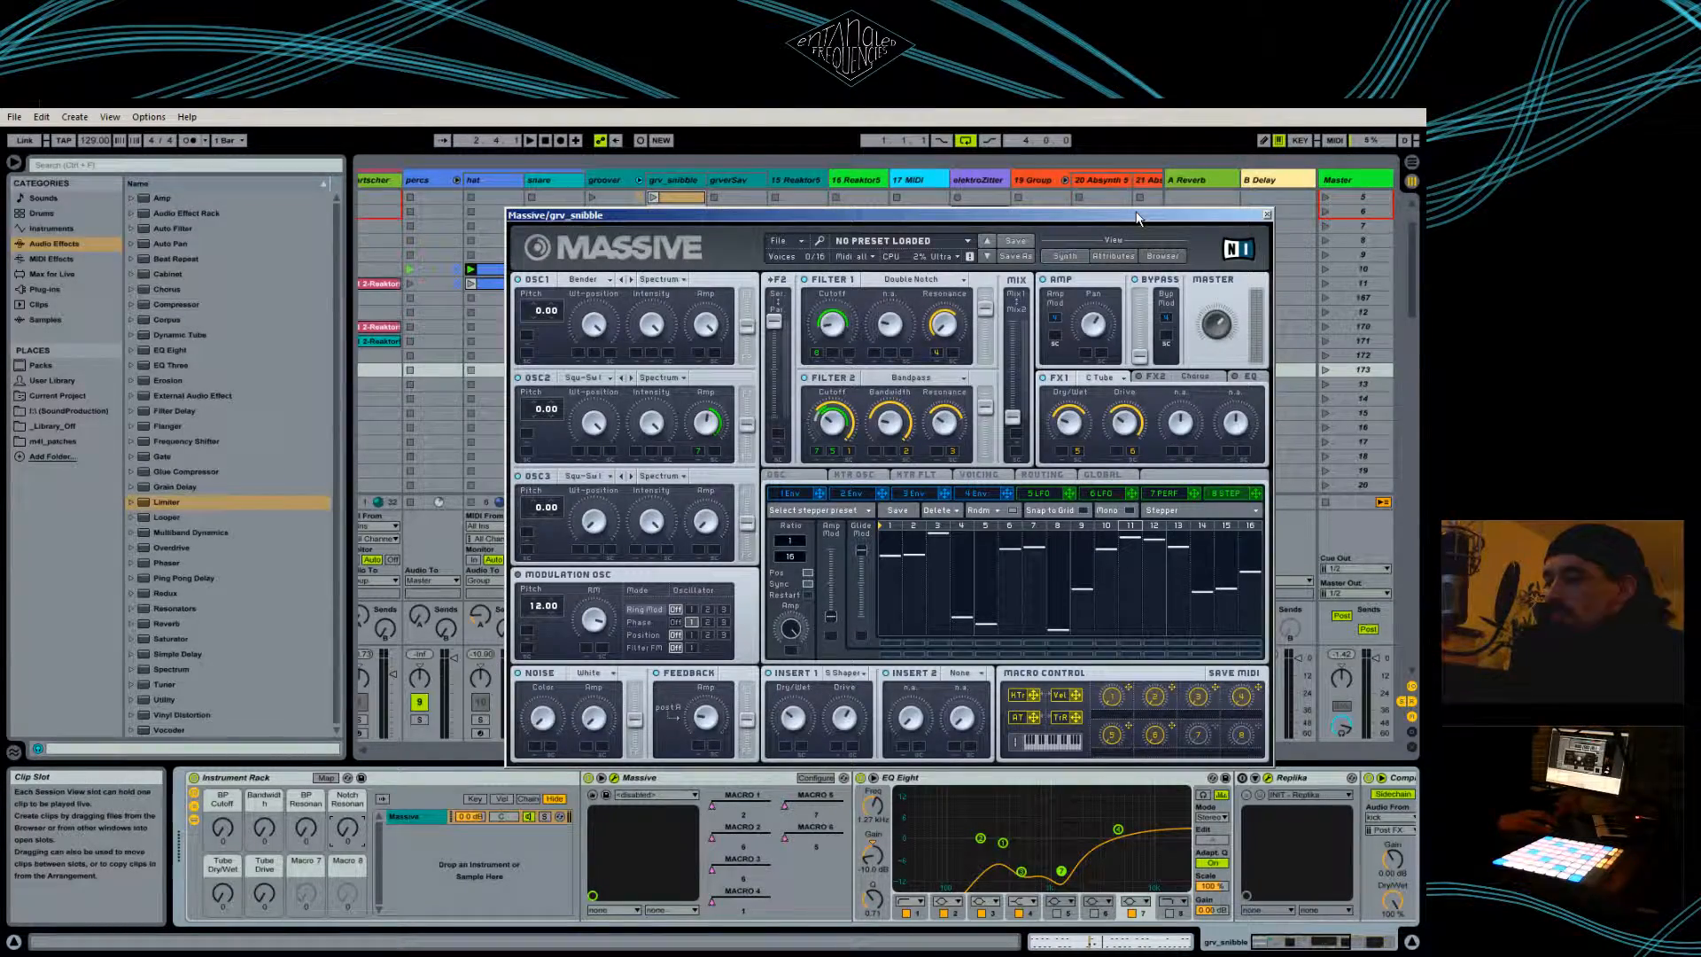
drag(1138, 217, 839, 193)
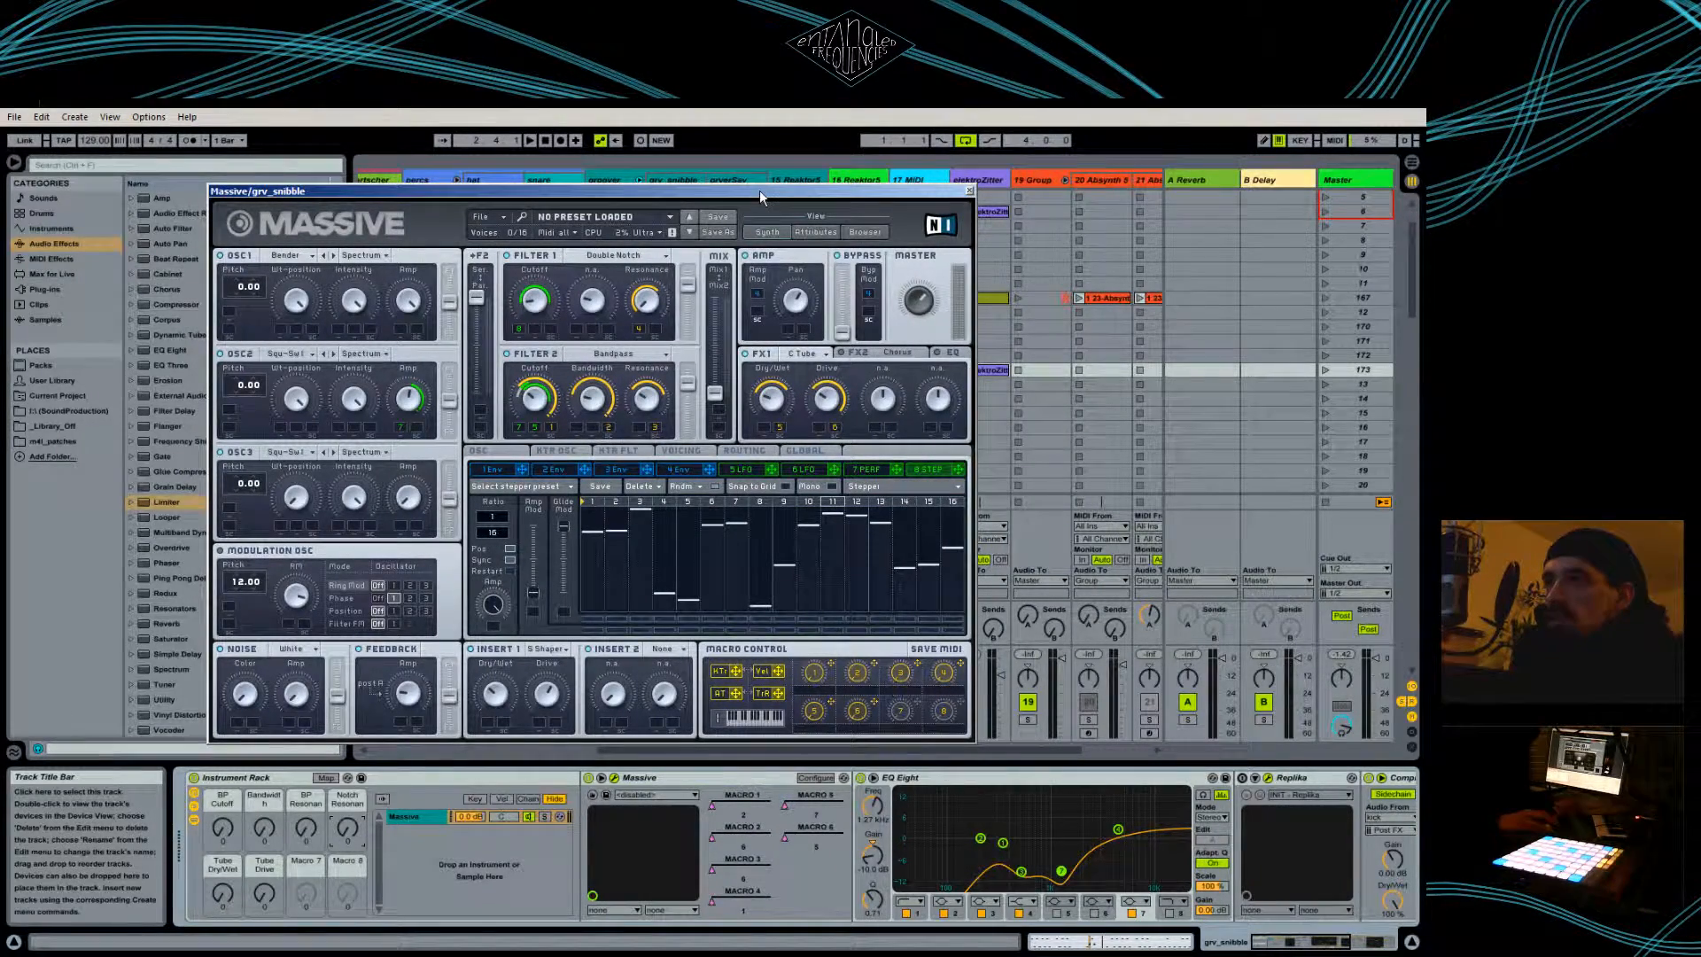
drag(759, 189, 797, 223)
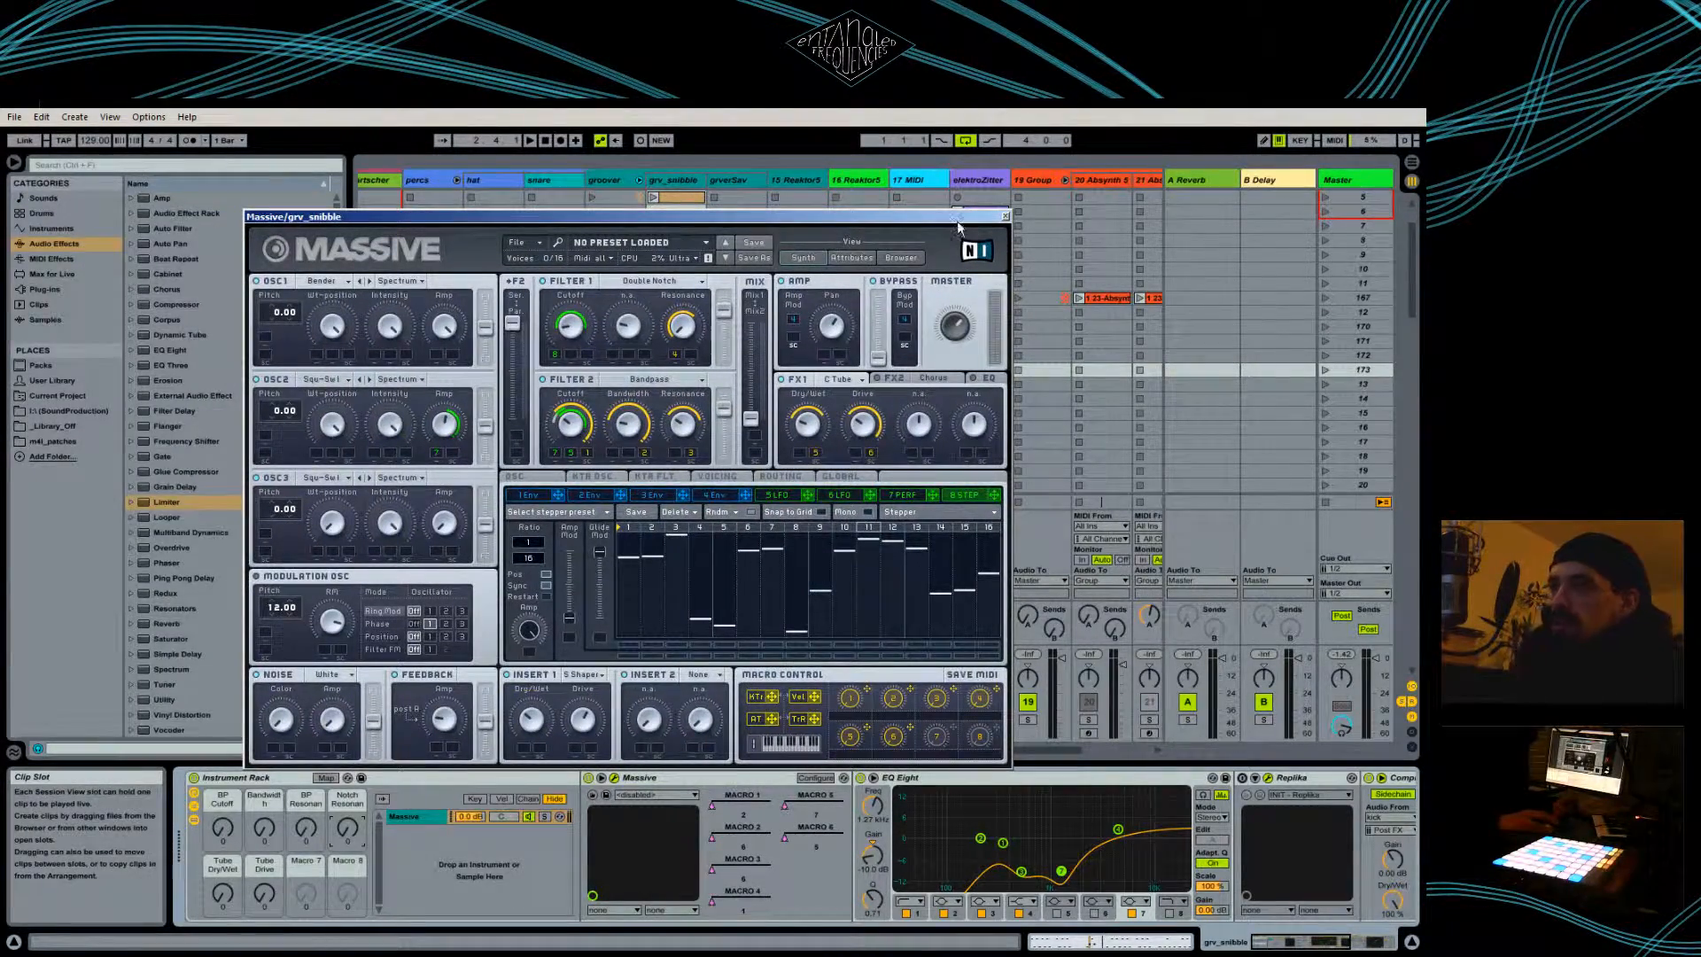
drag(955, 220, 0, 221)
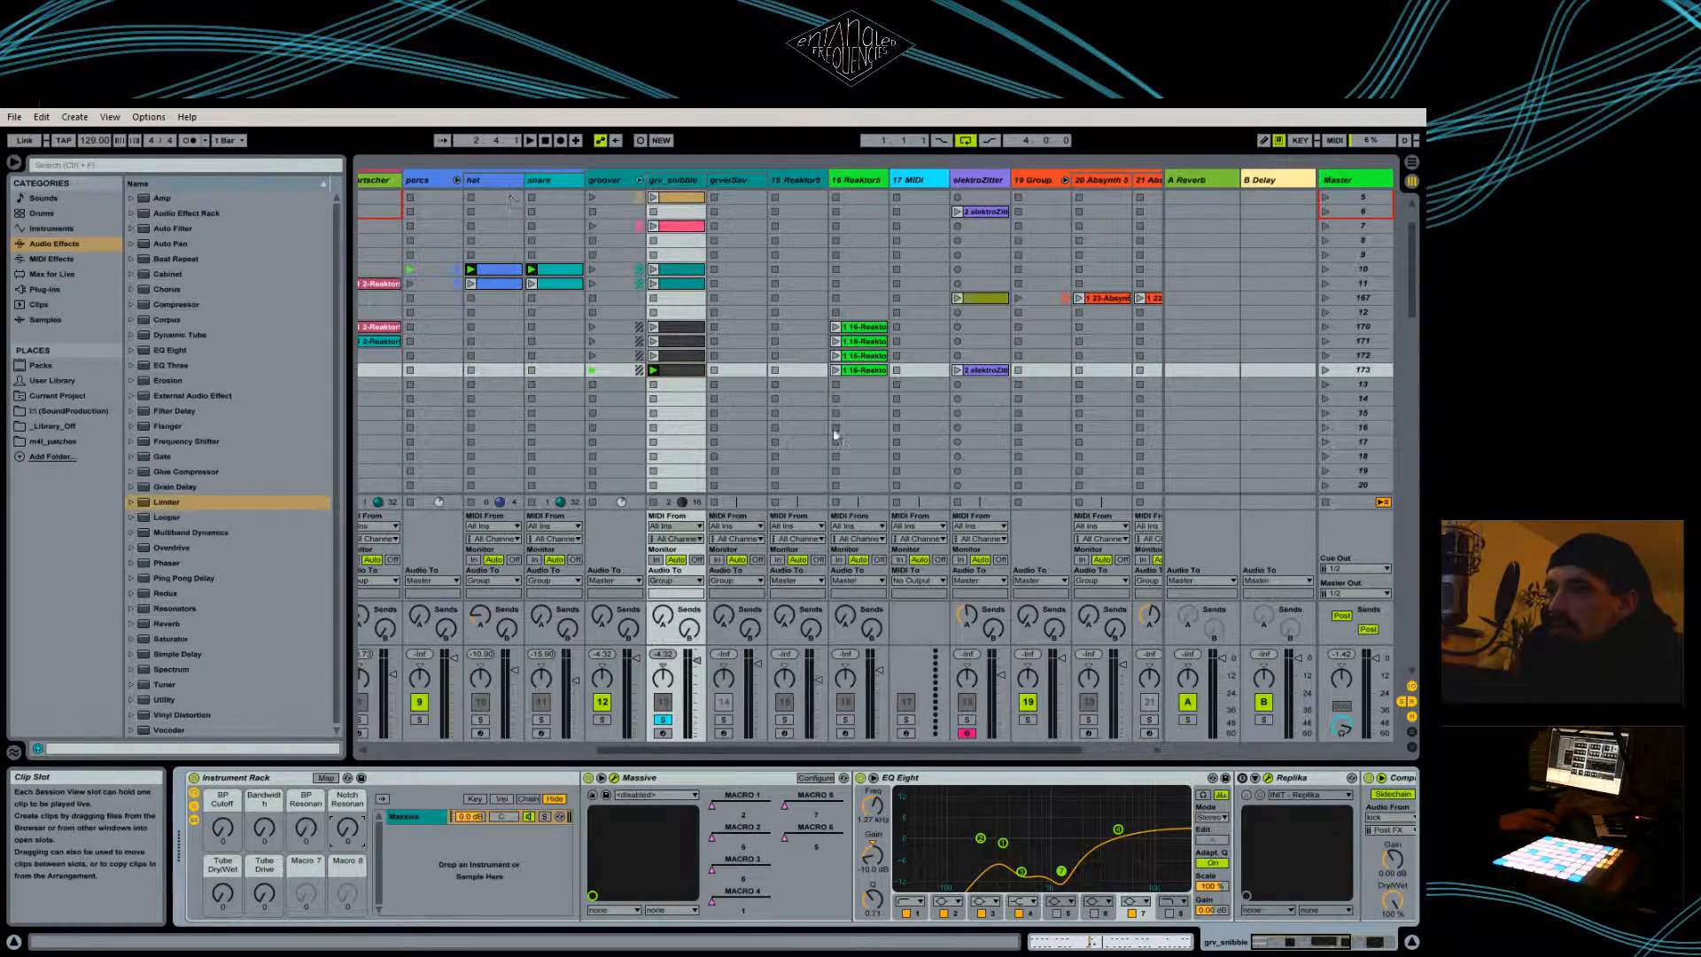
- Unsolo grv_snibble, play its scene 173 clip in the full mix, and raise Tube Dry/Wet to about 34 and Tube Drive to about 67
click(662, 720)
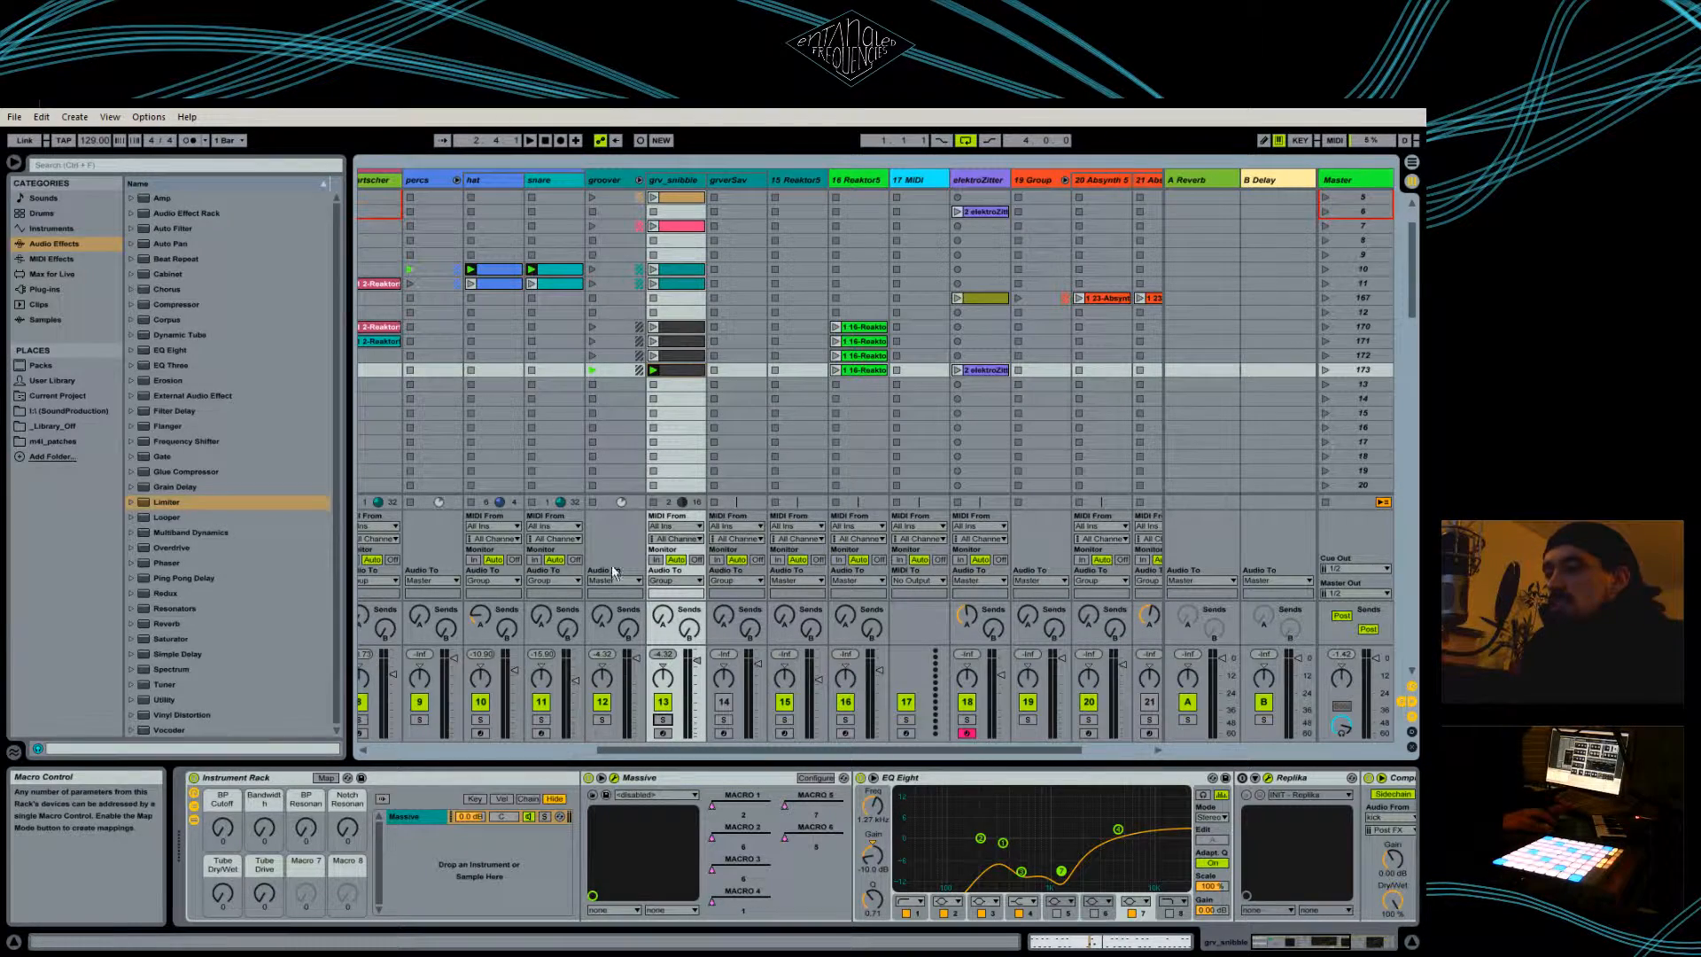
click(656, 373)
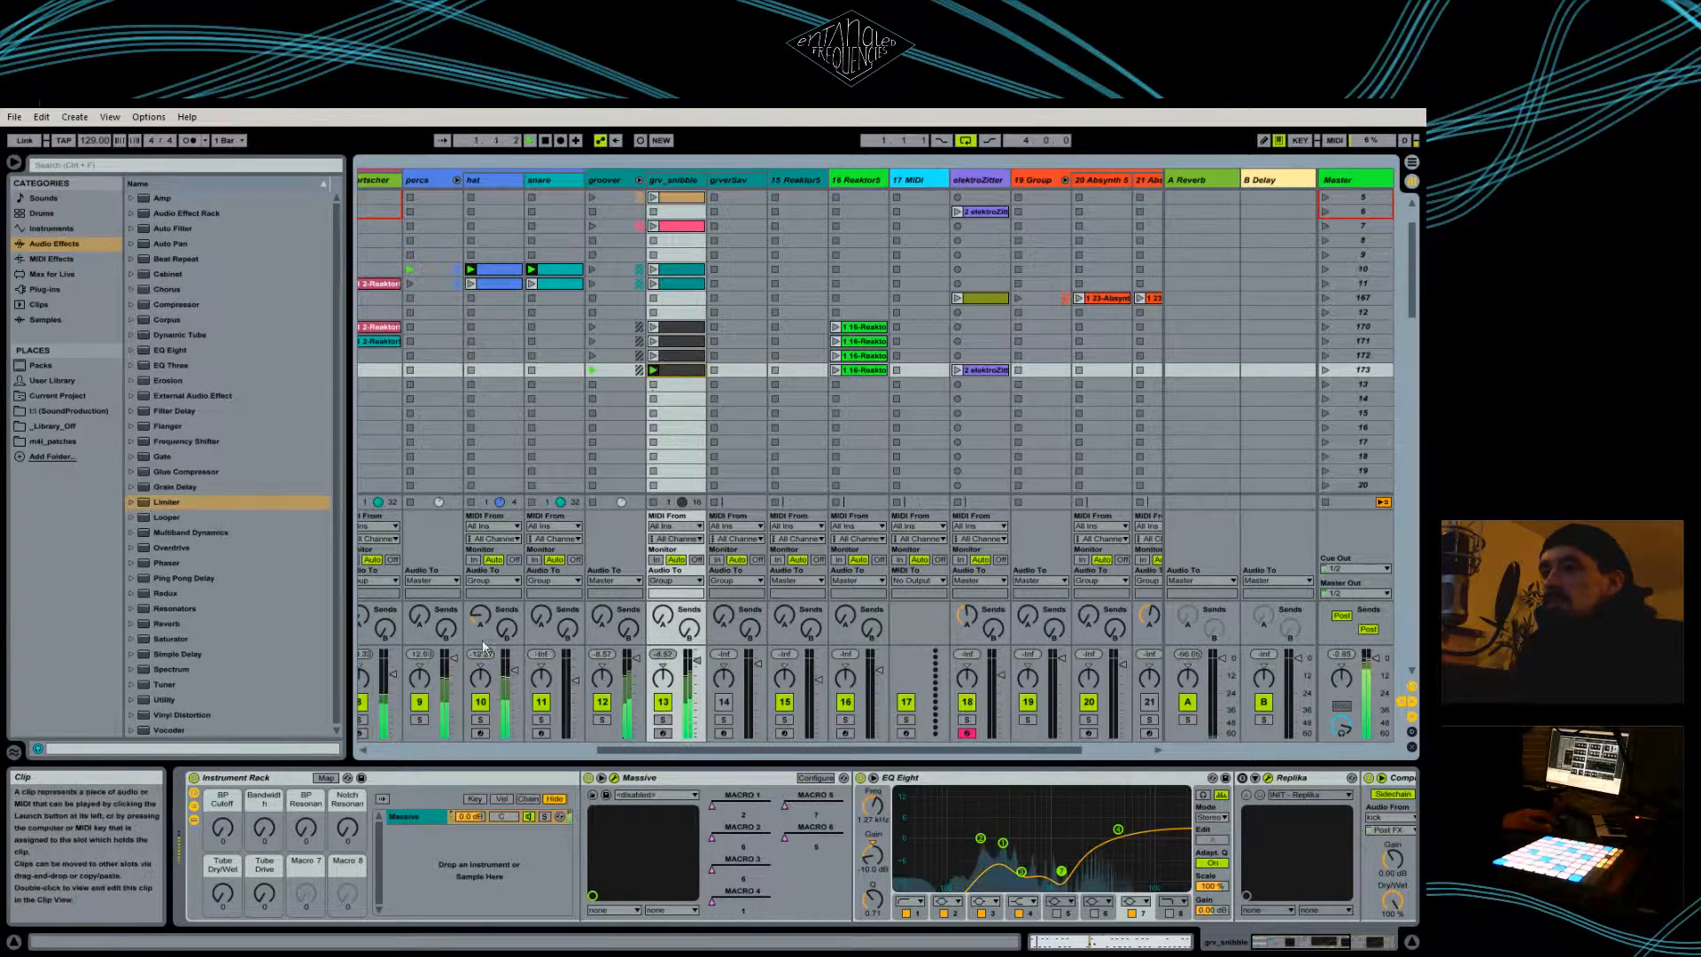
drag(223, 892, 264, 834)
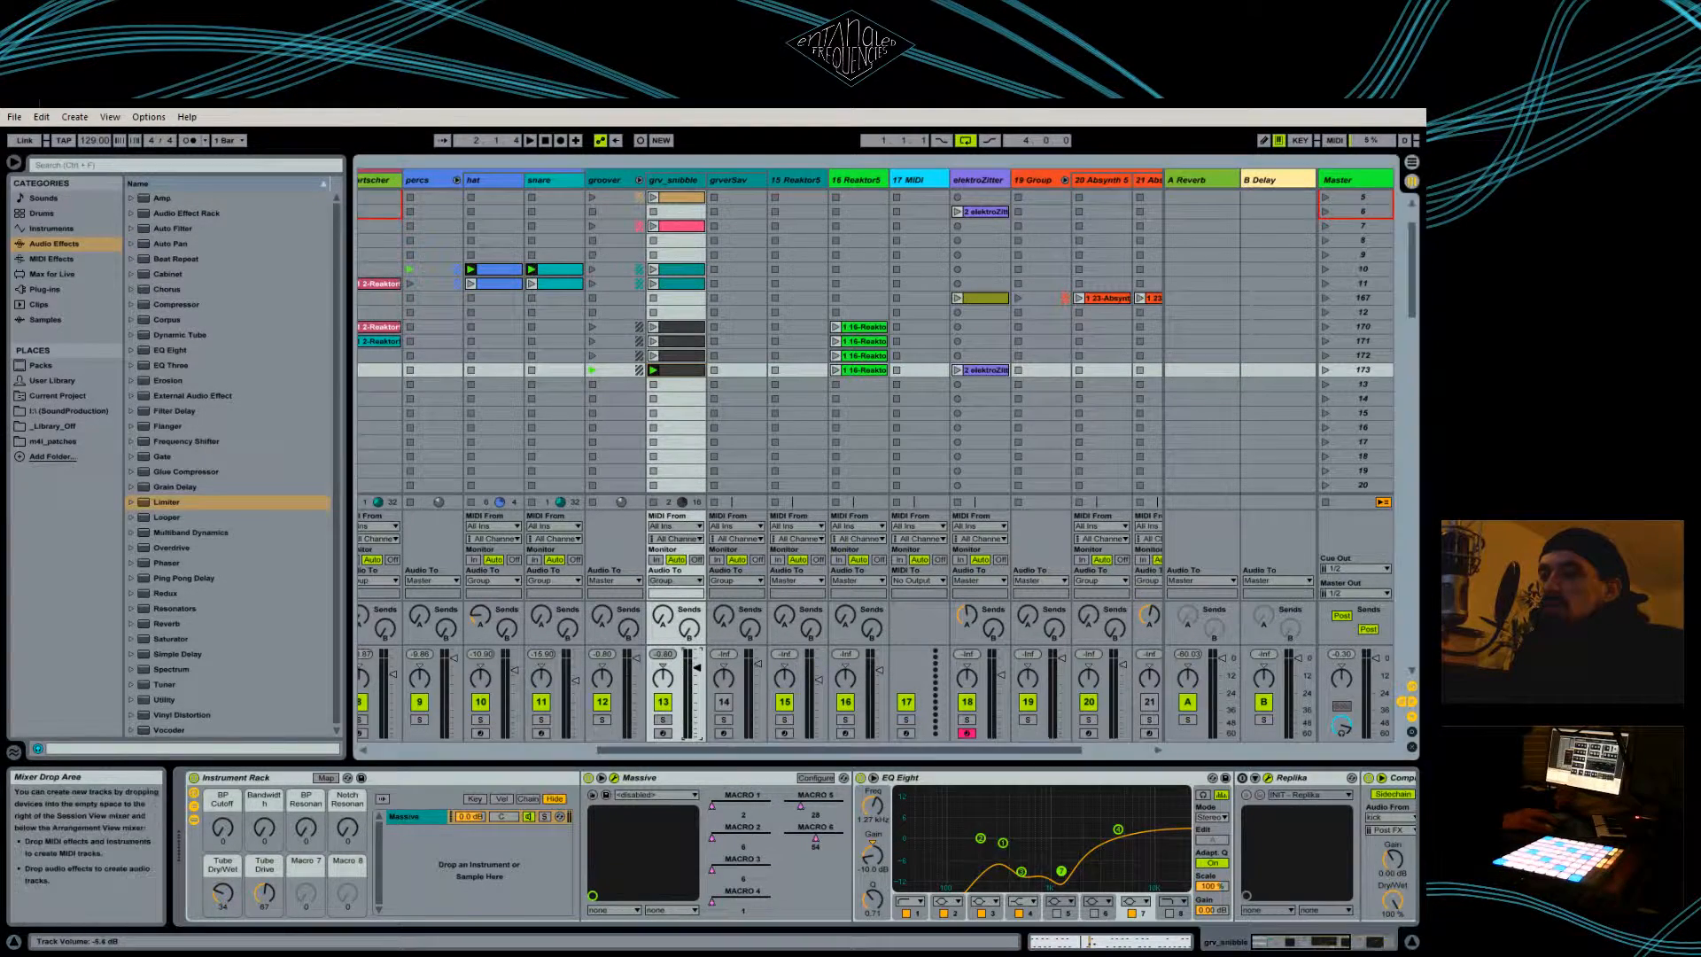
- Adjust the grv_snibble track volume during playback, and solo the track to audition the Tube macros before resetting them to zero and stopping
click(529, 139)
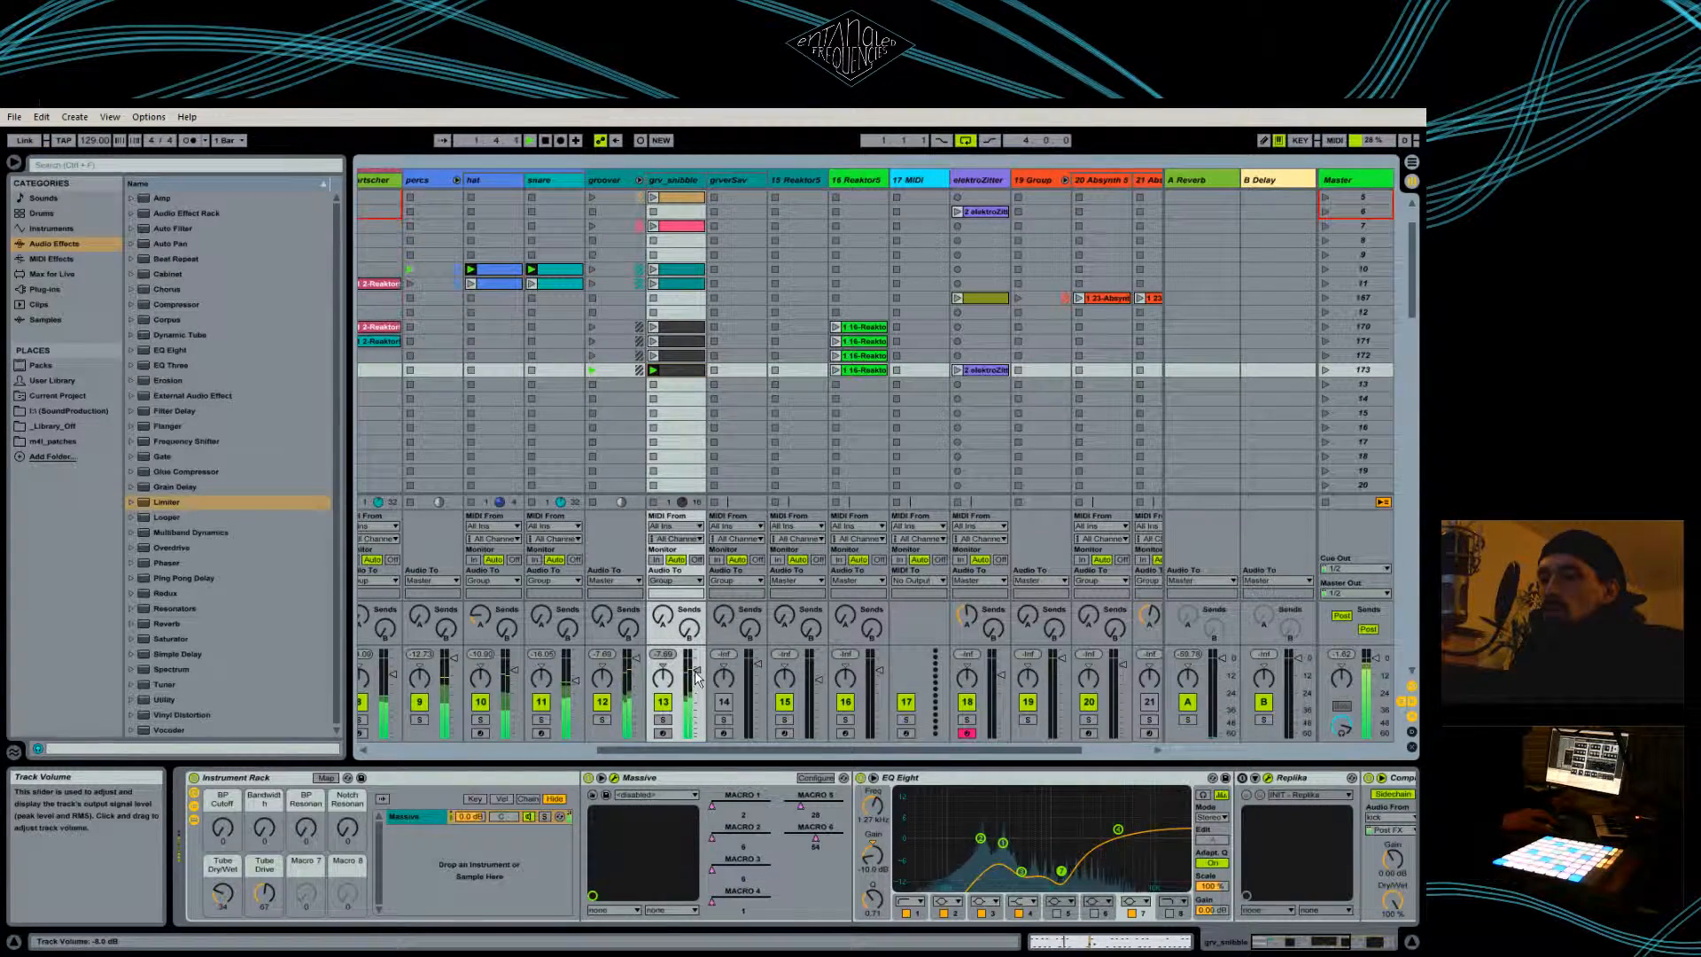
drag(697, 674, 696, 667)
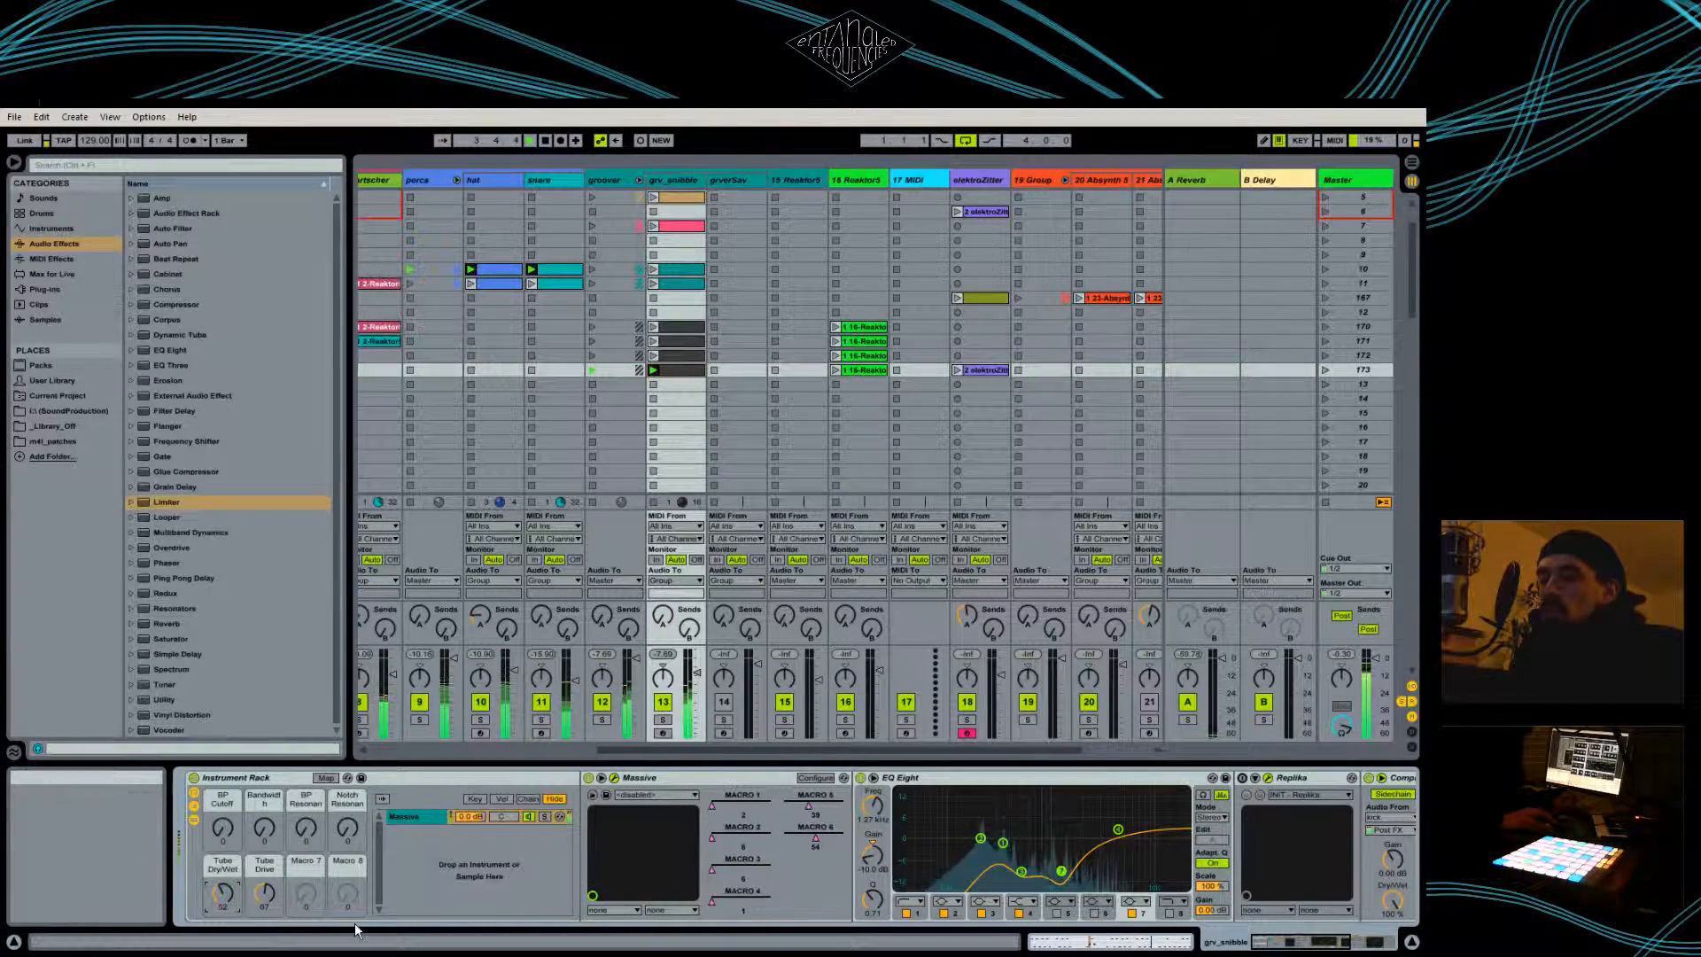
click(664, 719)
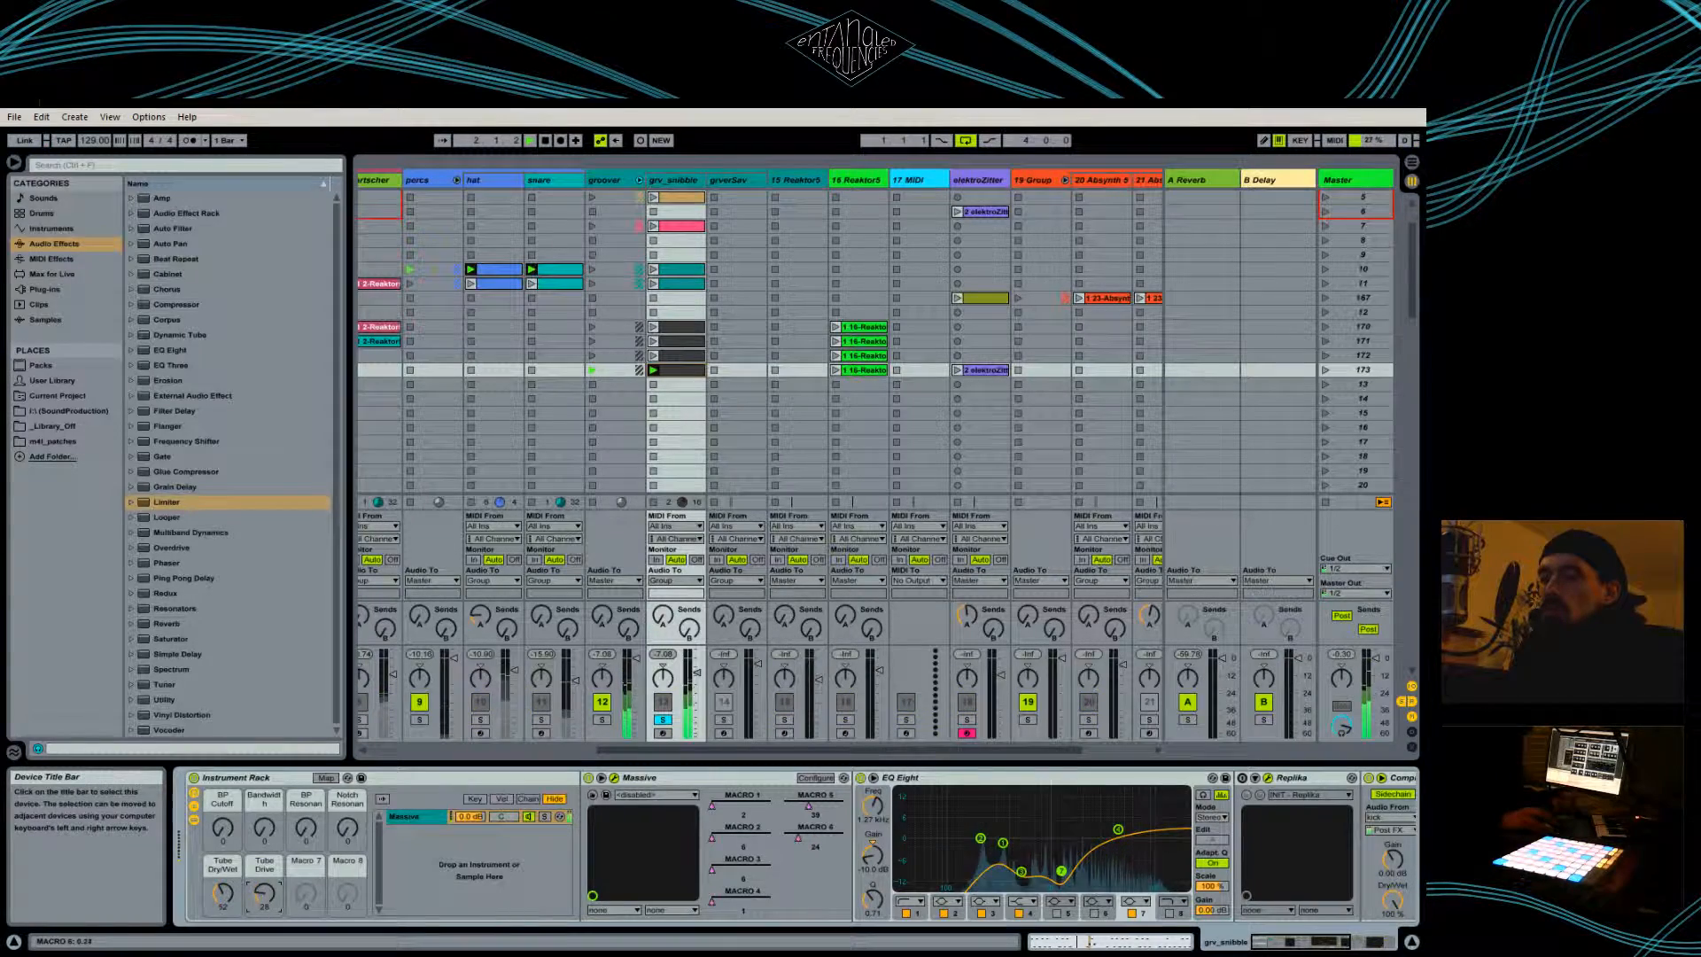
click(544, 140)
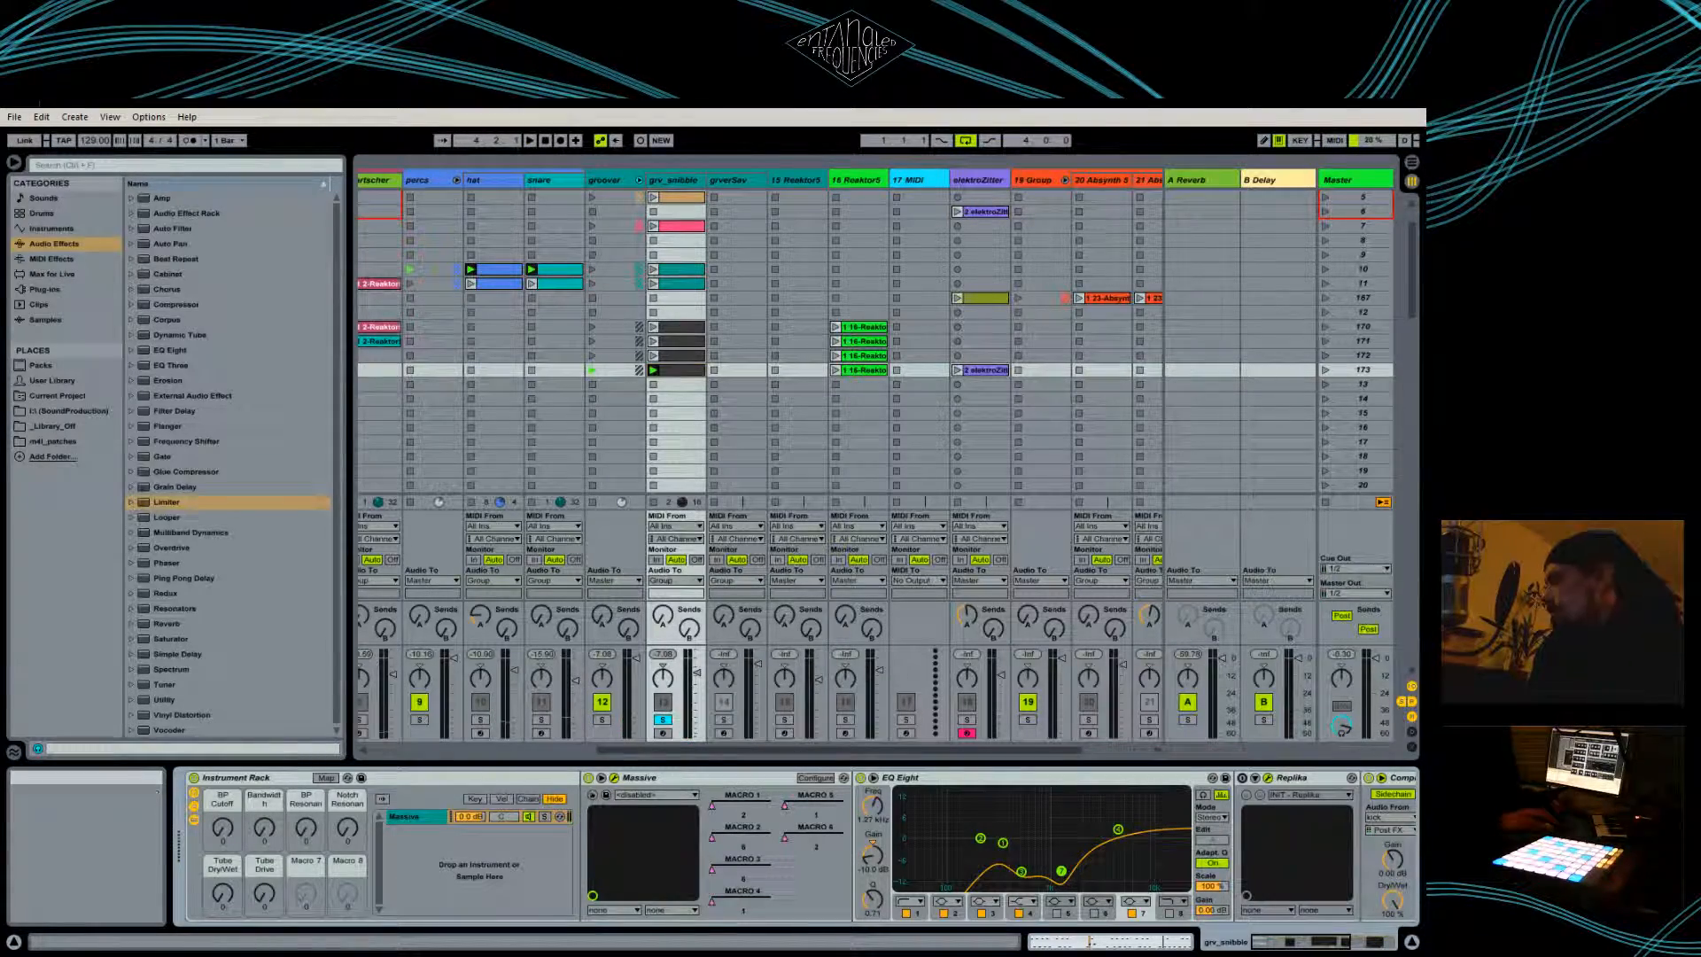